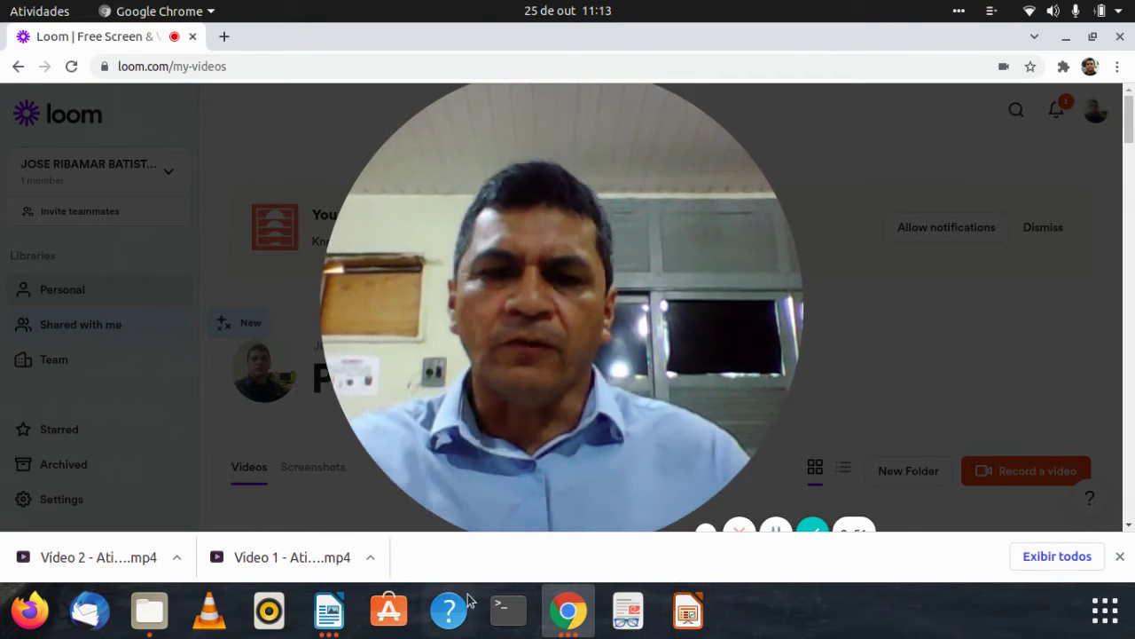
Step: Switch to the other browser profile, whose window has the Site Exemplo-Curso site open
{"action": "left_click", "coordinate": [567, 611]}
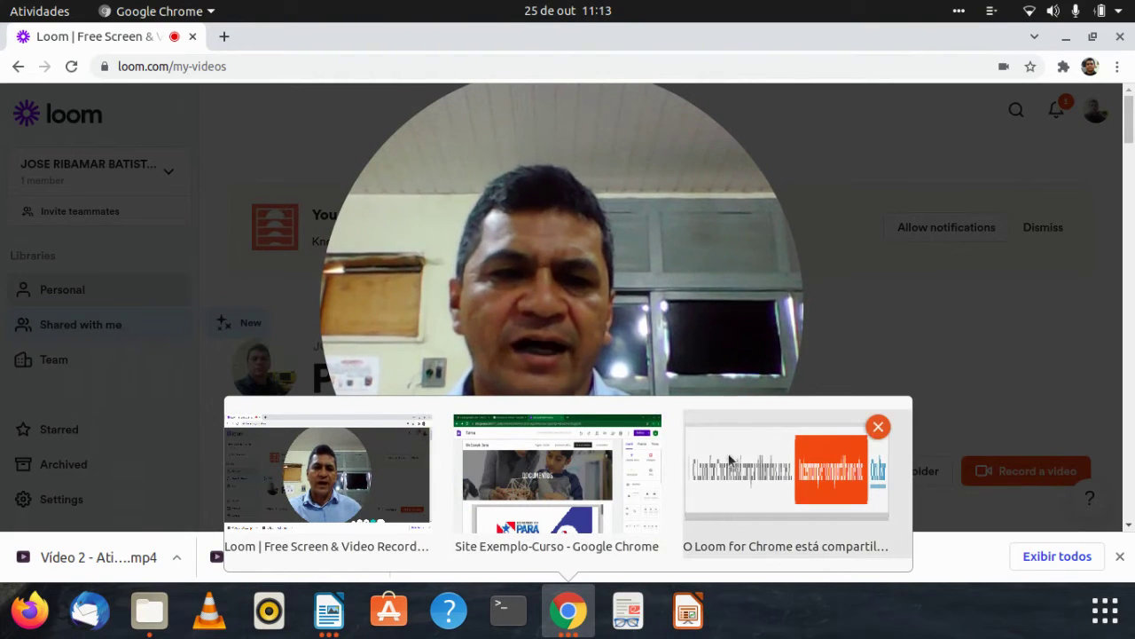
{"action": "left_click", "coordinate": [224, 37]}
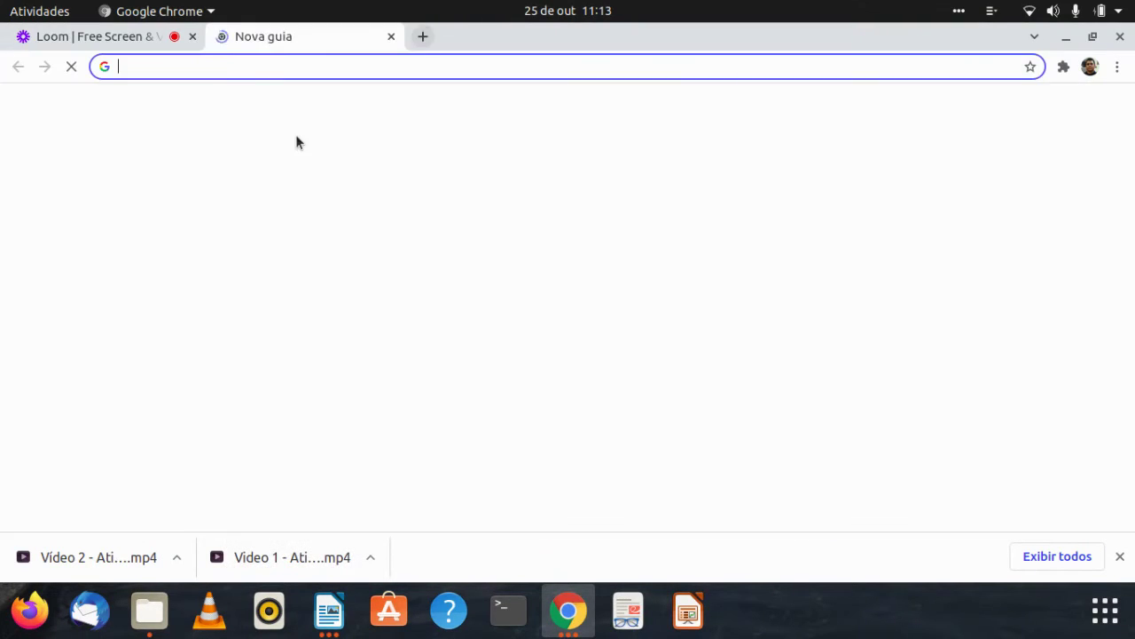
{"action": "left_click", "coordinate": [1090, 67]}
{"action": "left_click", "coordinate": [904, 508]}
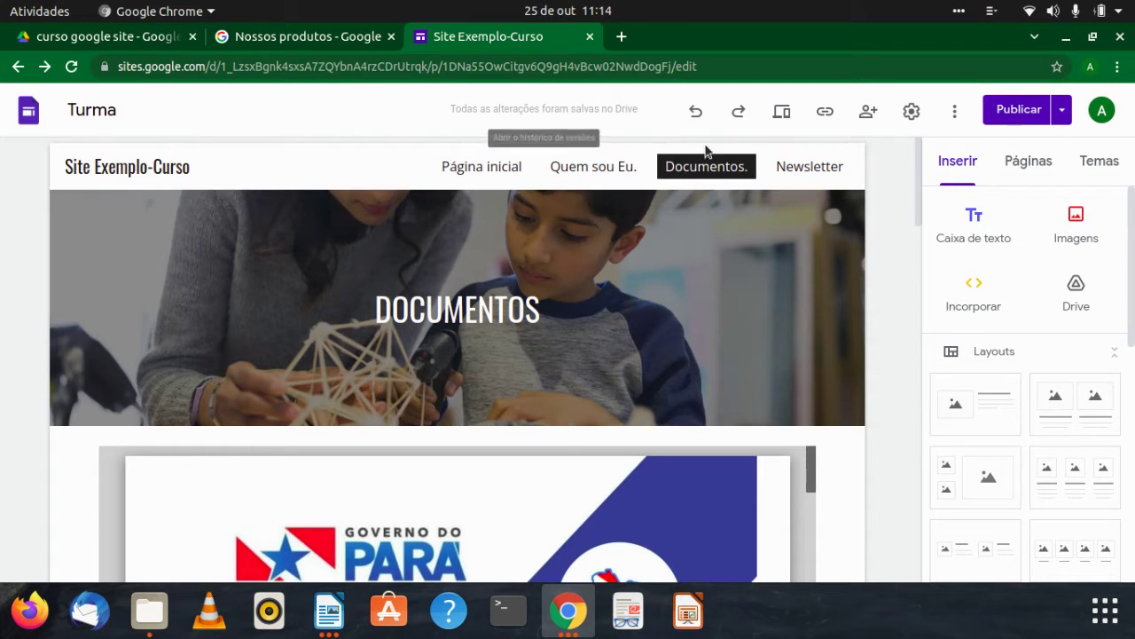
Step: Open Google Drive in a new browser tab and go into the "curso google site" folder
{"action": "left_click", "coordinate": [622, 39]}
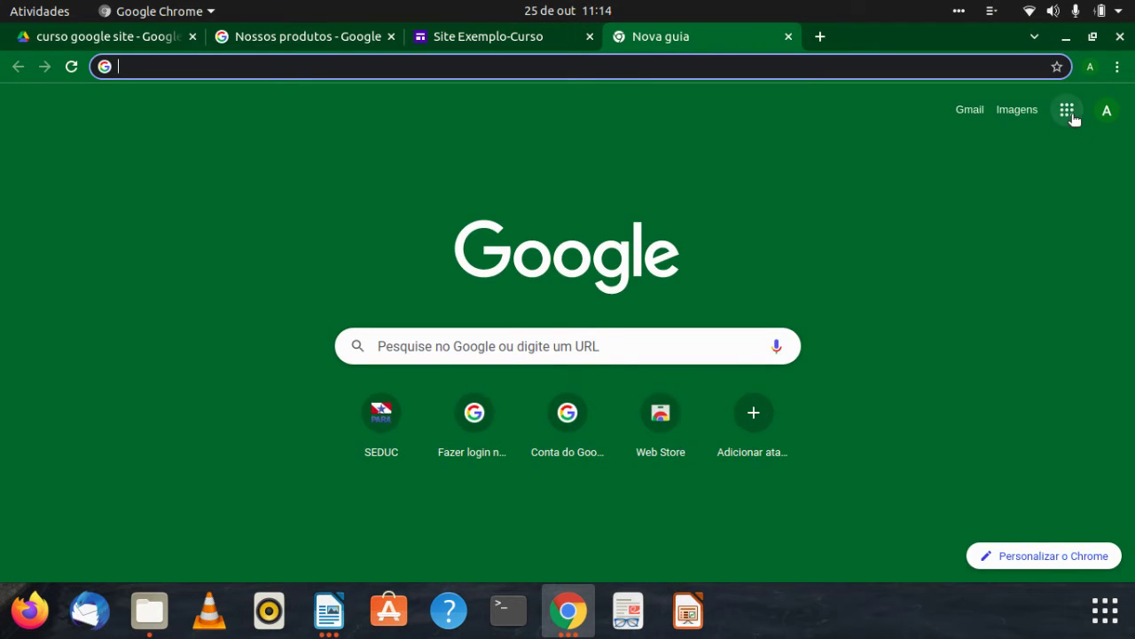
{"action": "left_click", "coordinate": [1067, 110]}
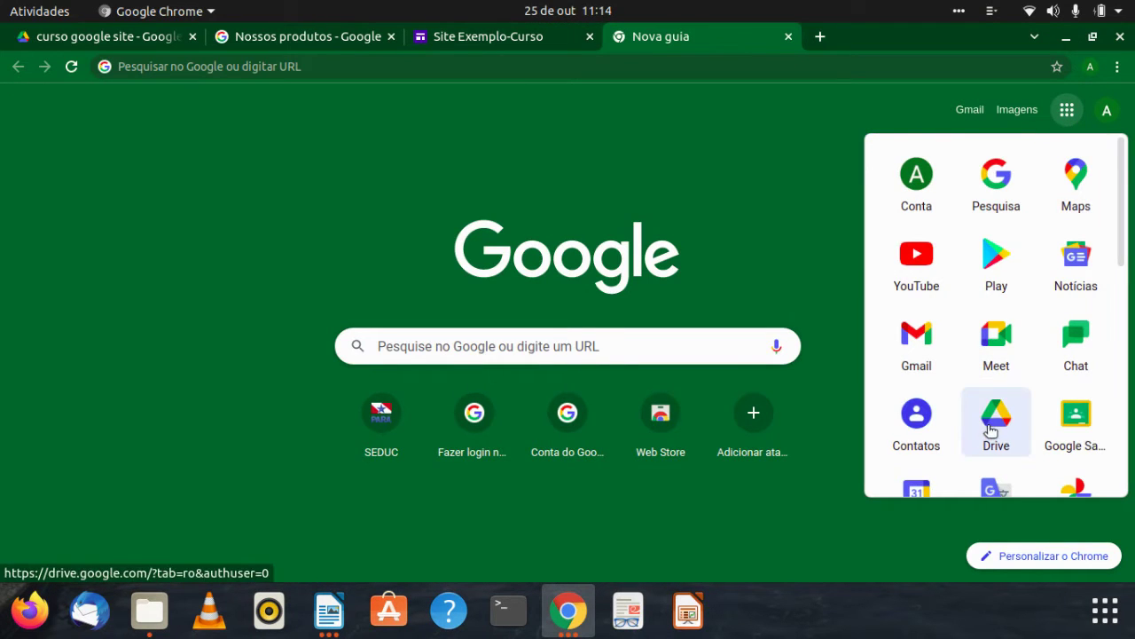
{"action": "left_click", "coordinate": [988, 423]}
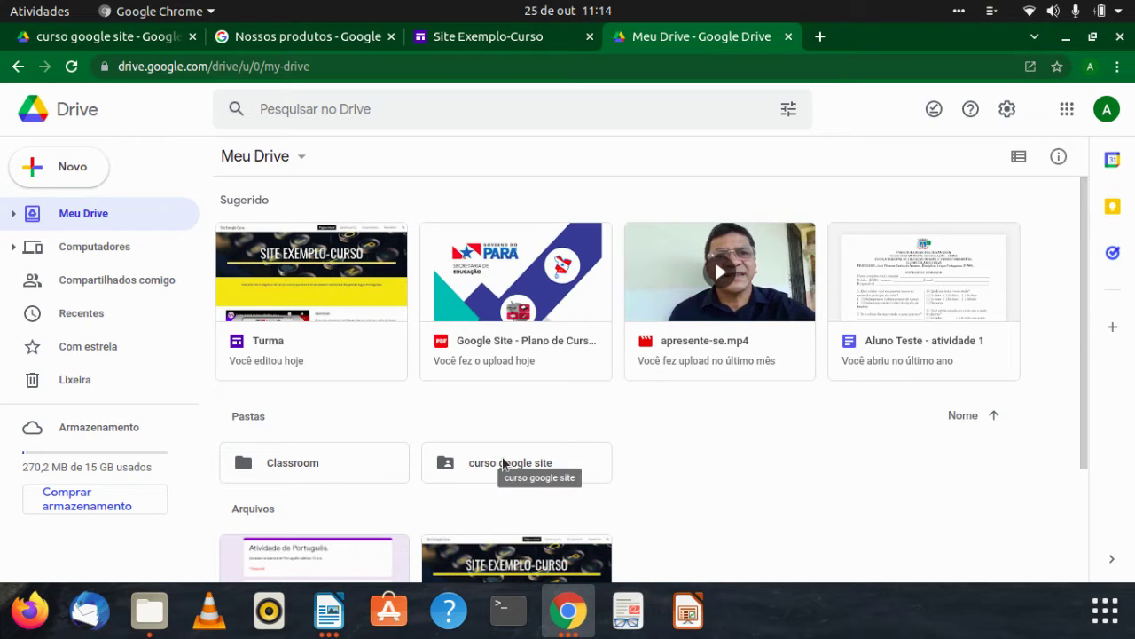
{"action": "double_click", "coordinate": [502, 463]}
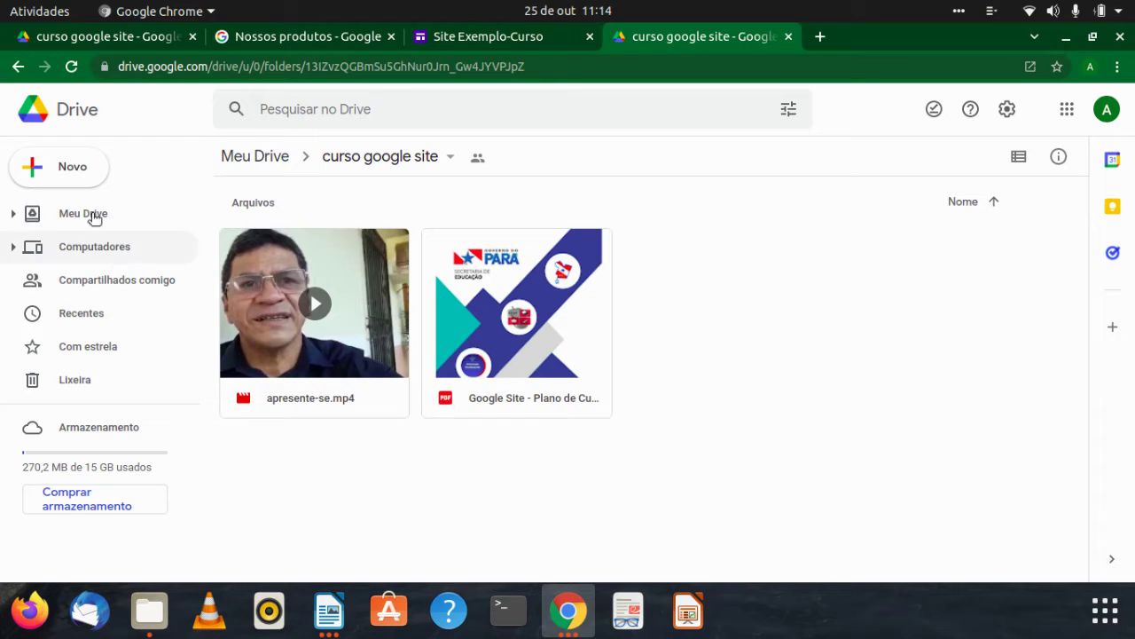
Step: Create a new Google Forms form in the shared "curso google site" folder, accepting that it is shared with the folder's members
{"action": "left_click", "coordinate": [67, 170]}
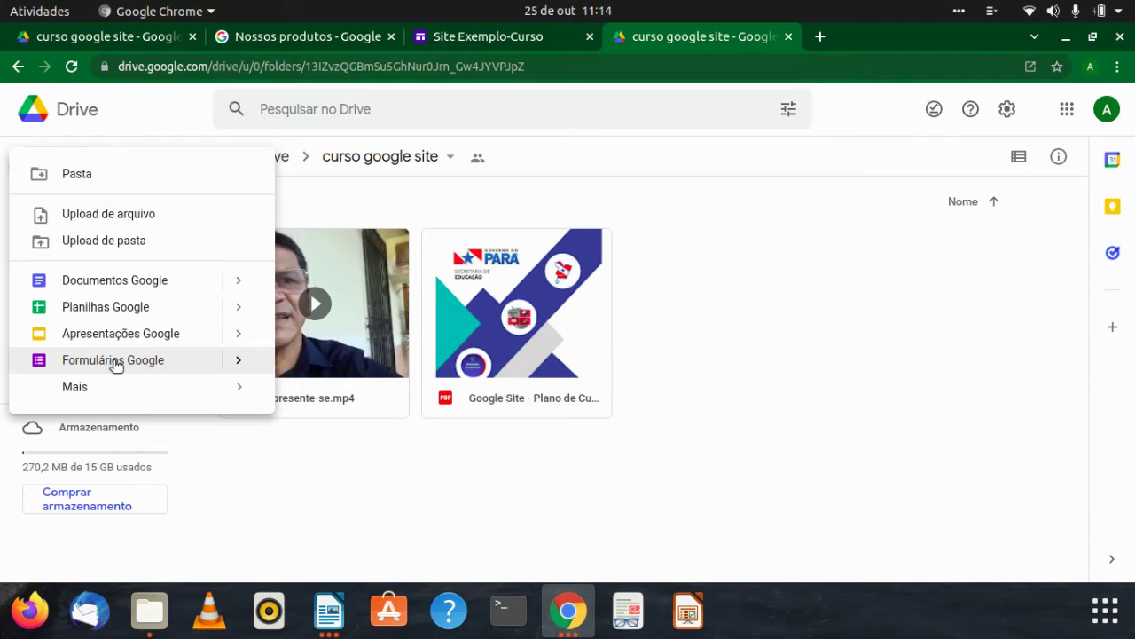
{"action": "left_click", "coordinate": [117, 361]}
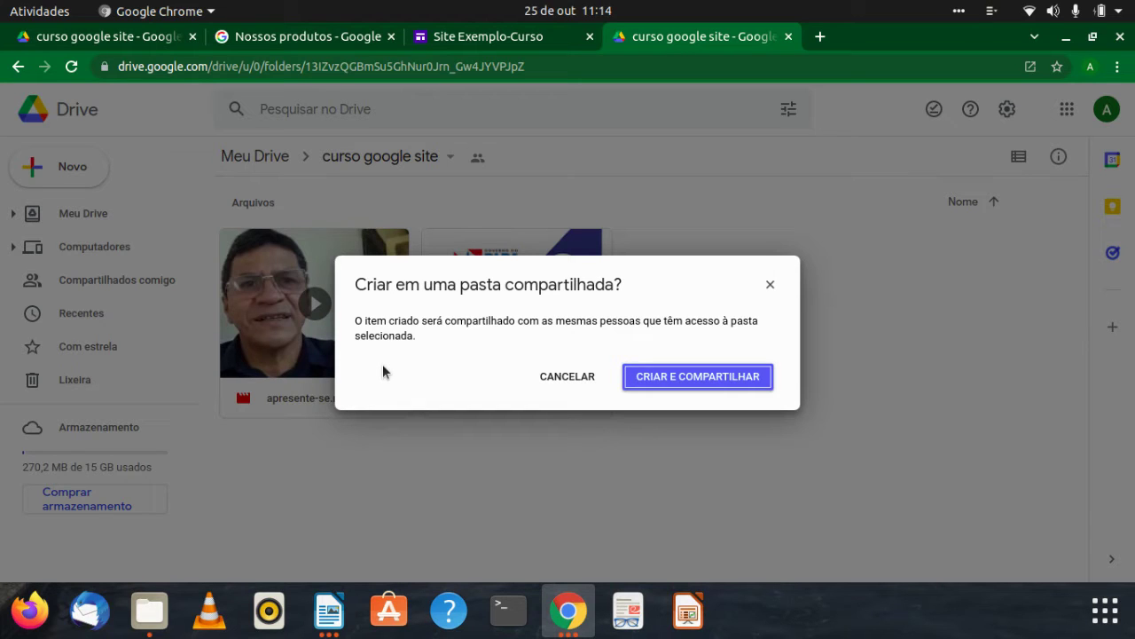
{"action": "left_click", "coordinate": [678, 380]}
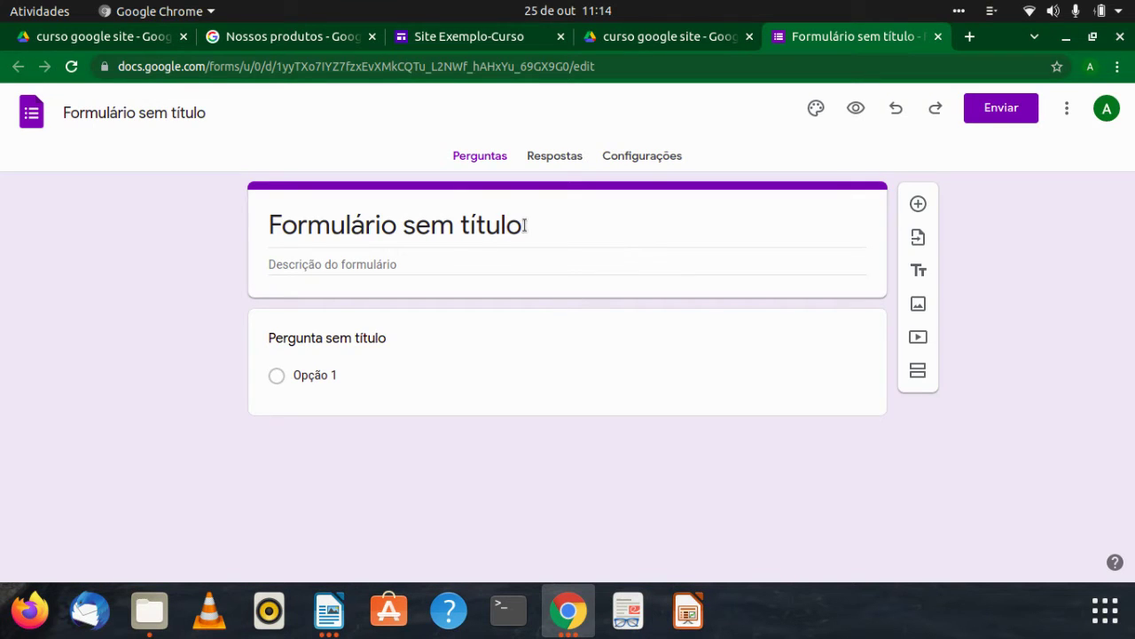
Step: Name the form "Periféricos do Computador" and apply the same name as its heading title
{"action": "left_click", "coordinate": [207, 114]}
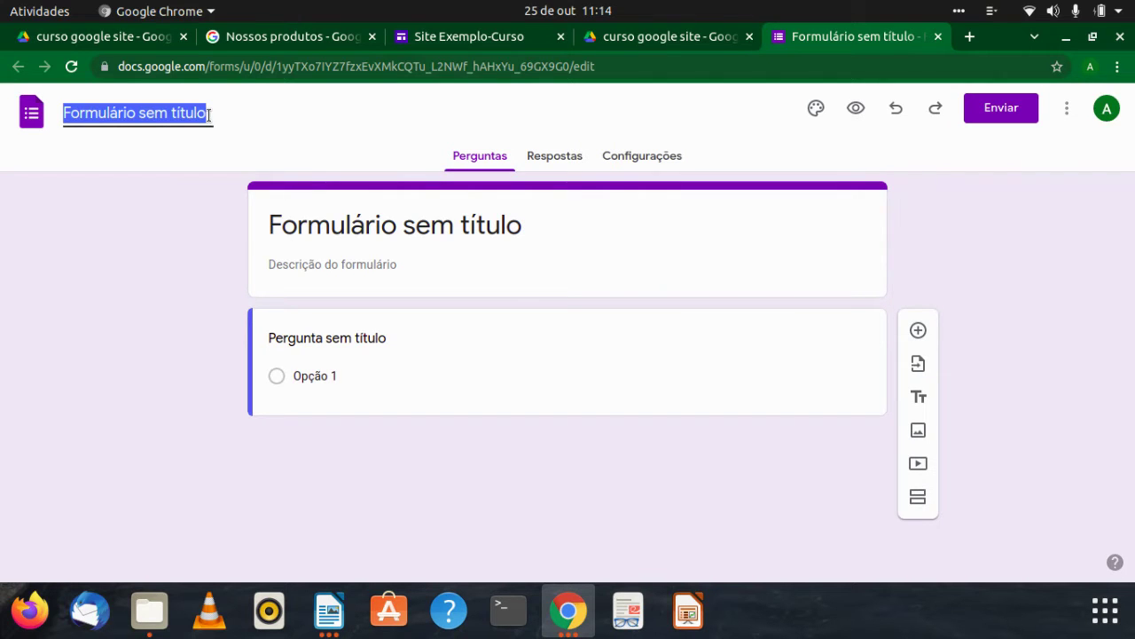
{"action": "type", "text": "P"}
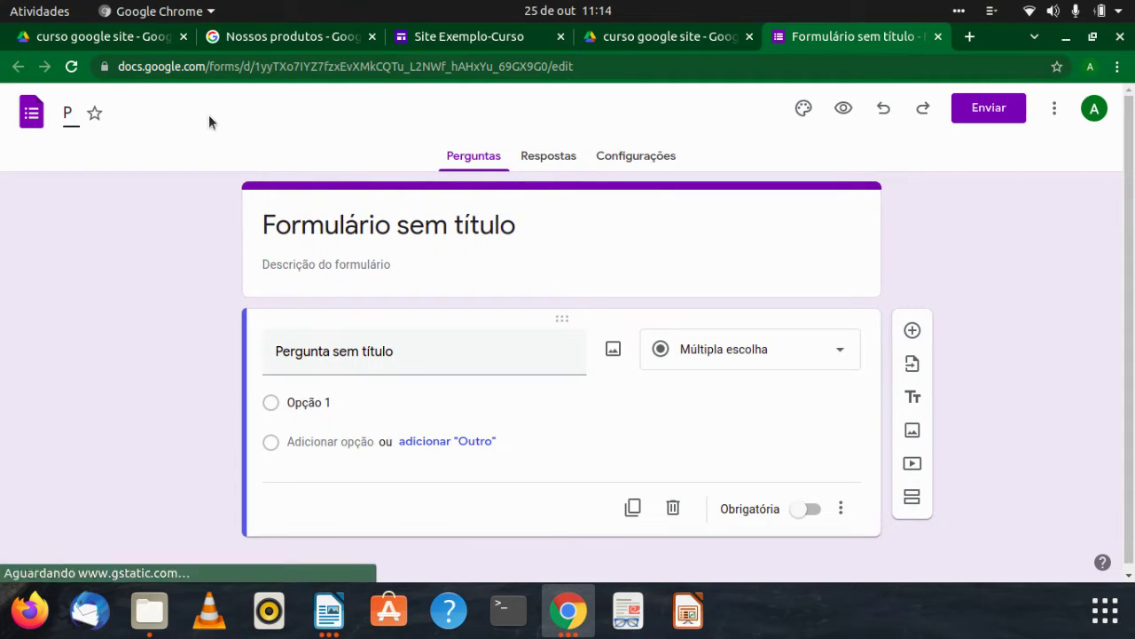
{"action": "type", "text": "erifériv"}
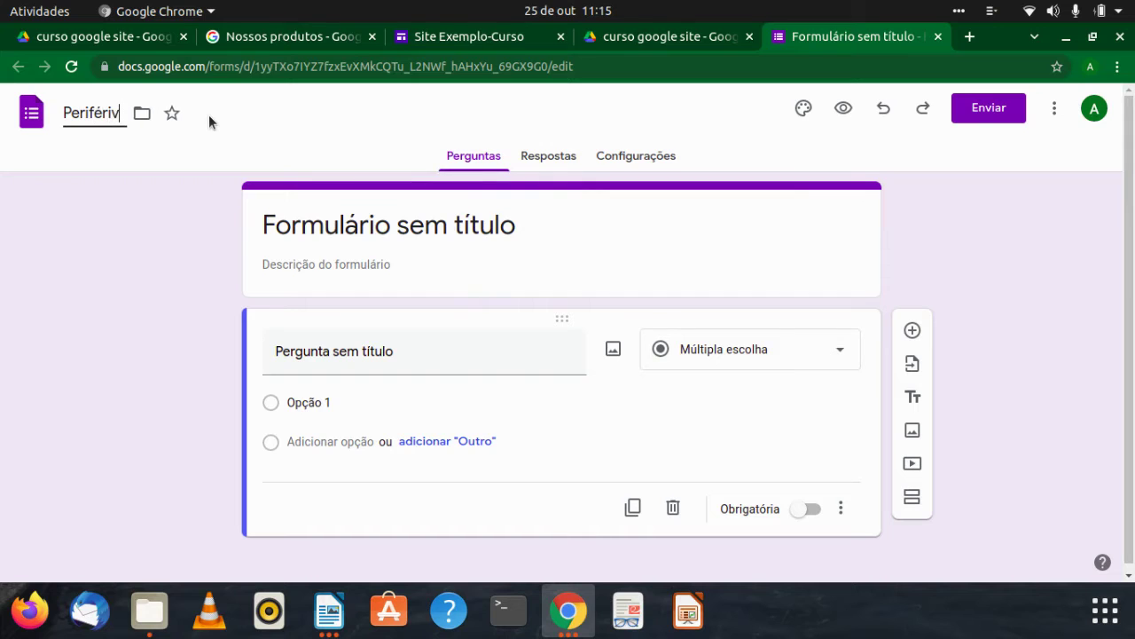
{"action": "key", "text": "BackSpace"}
{"action": "type", "text": "cos"}
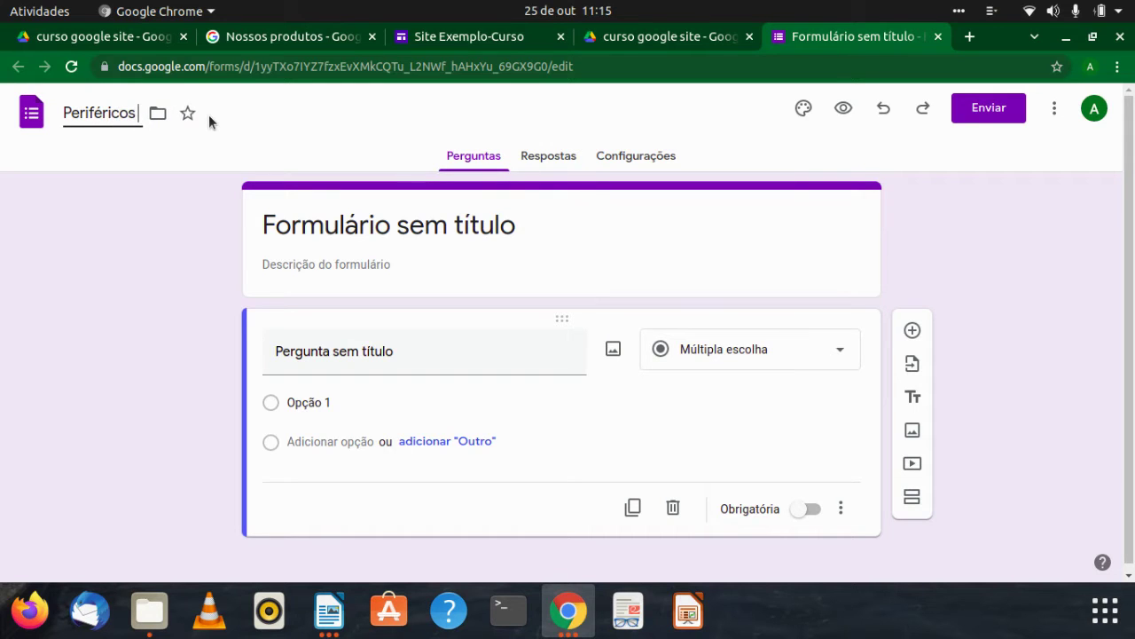
{"action": "type", "text": " do C"}
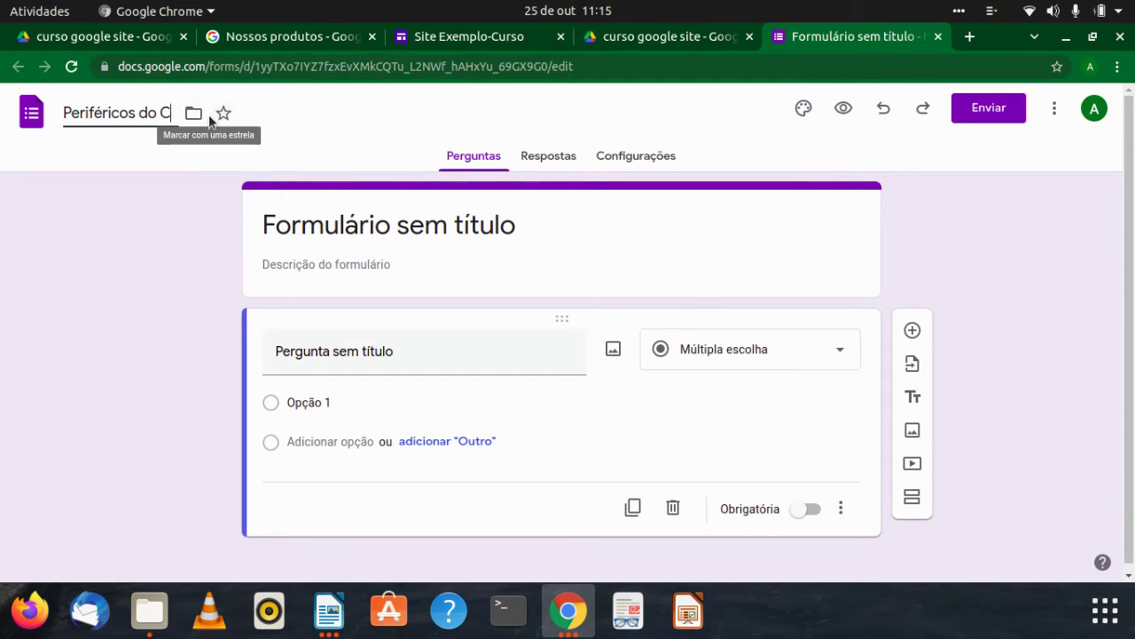
{"action": "type", "text": "omputador"}
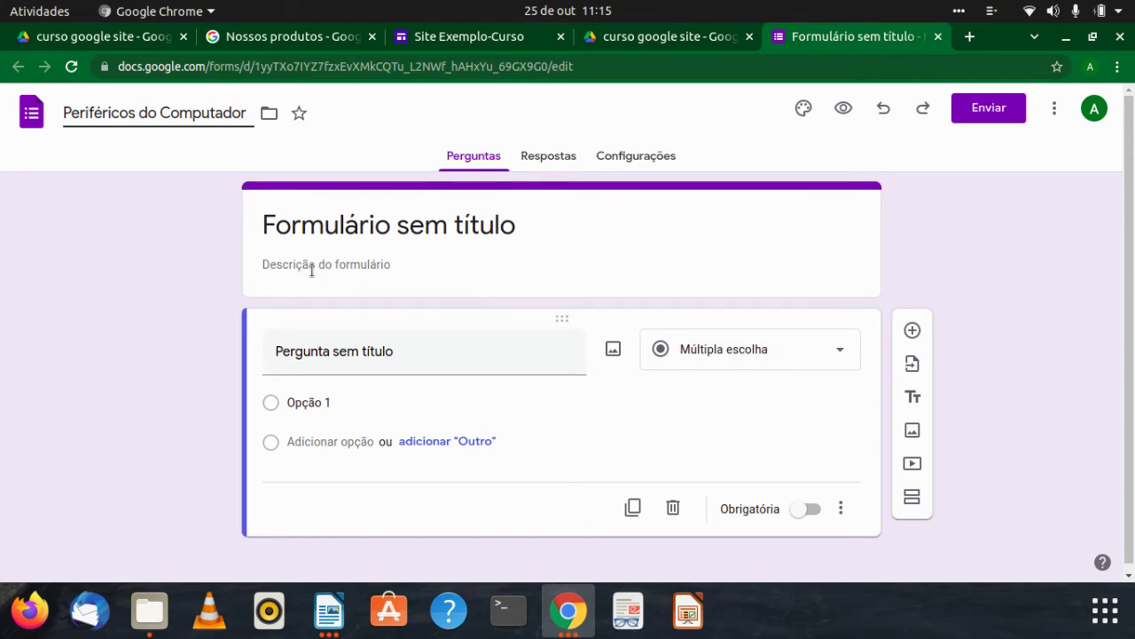
{"action": "left_click", "coordinate": [439, 225]}
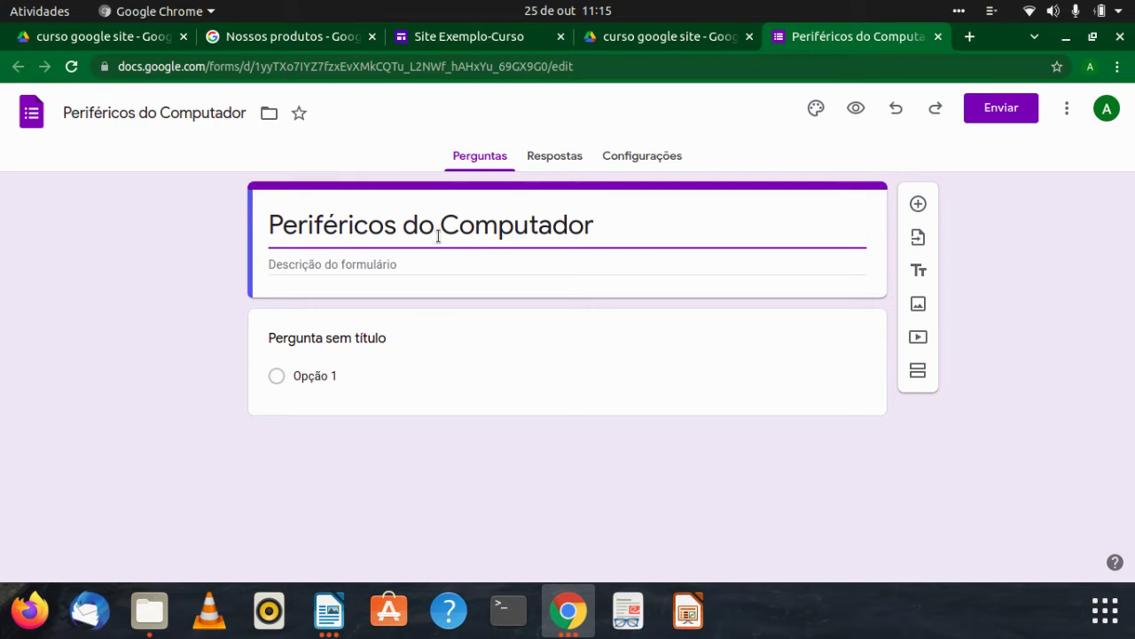
Step: Copy the Questão 1 statement from banco de questões.odt in LibreOffice Writer into the form's first question, adding a colon after "Questão 1"
{"action": "left_click", "coordinate": [340, 340]}
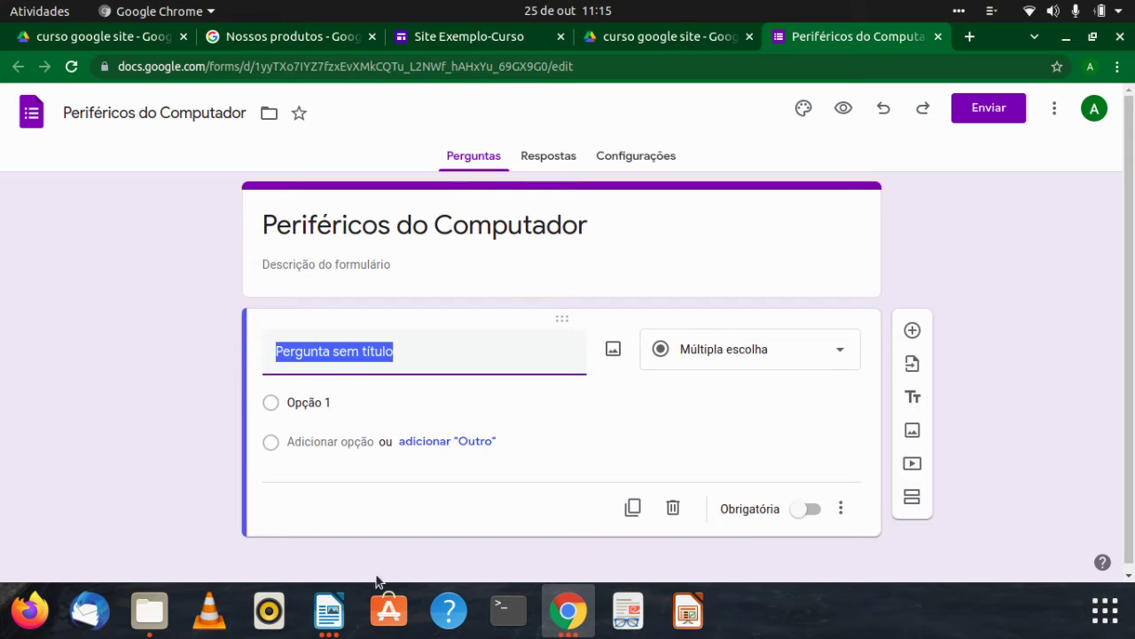
{"action": "left_click", "coordinate": [328, 610]}
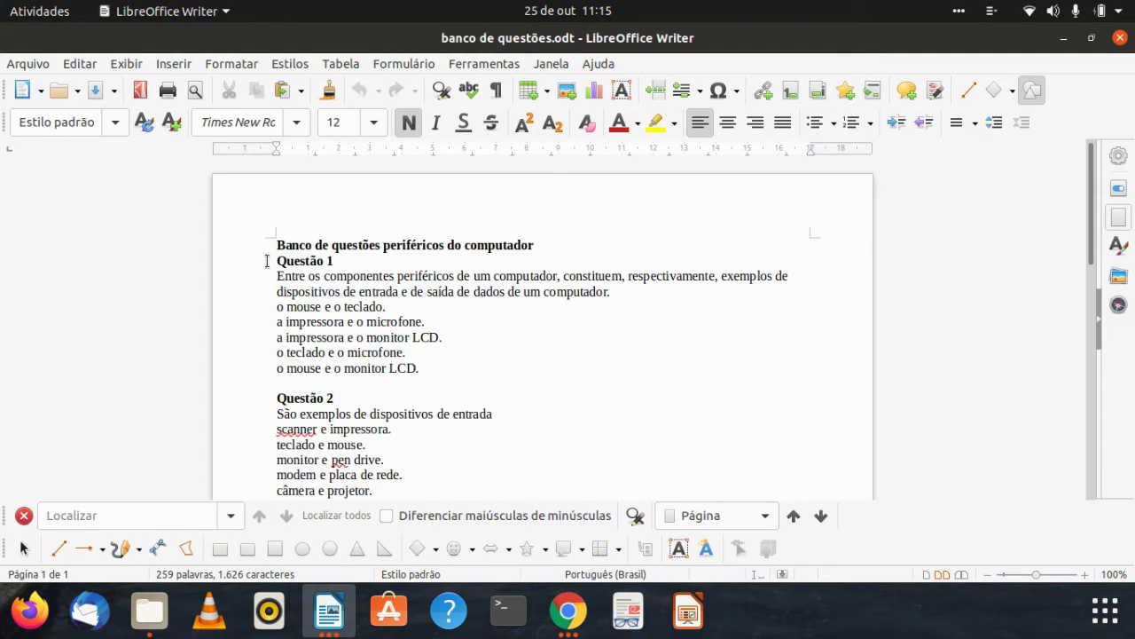
{"action": "left_click_drag", "start_coordinate": [273, 262], "coordinate": [634, 313]}
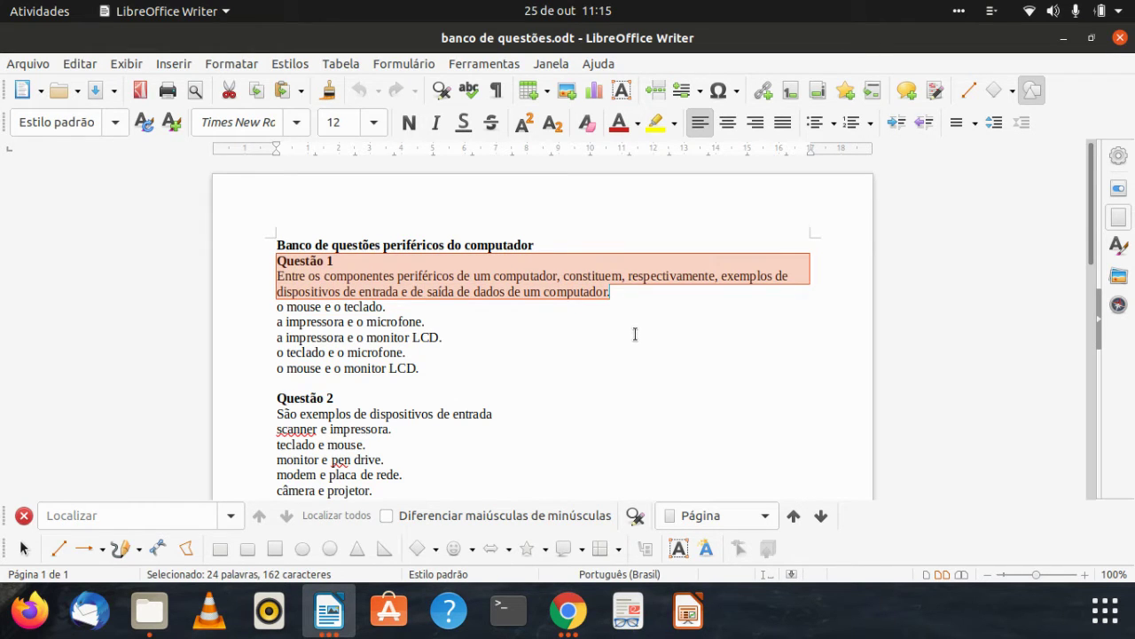
{"action": "key", "text": "alt+Tab"}
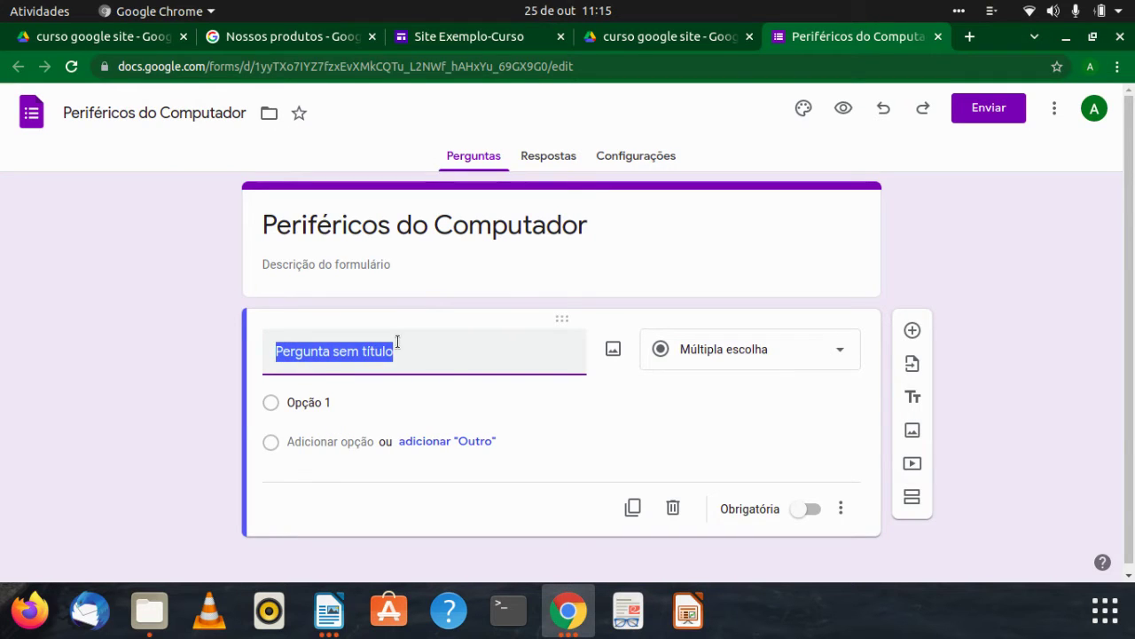
{"action": "type", "text": "Questão 1Entre os componentes periféricos de um computador, constituem, respectivamente, exemplos de dispositivos de entrada e de saida de dados de um computador."}
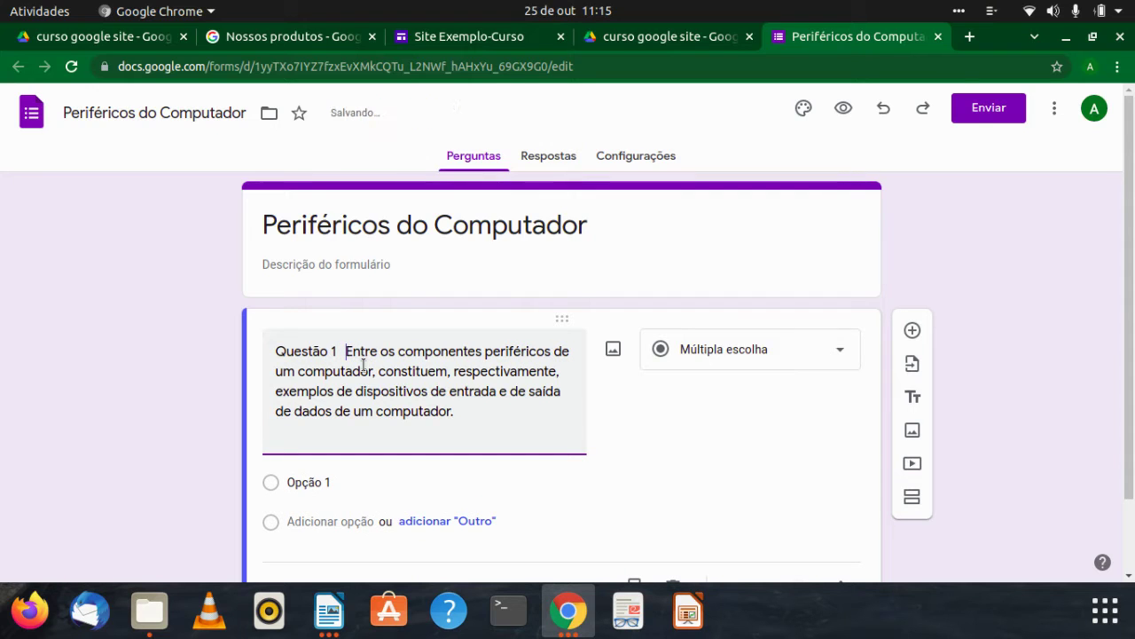
{"action": "key", "text": "Left"}
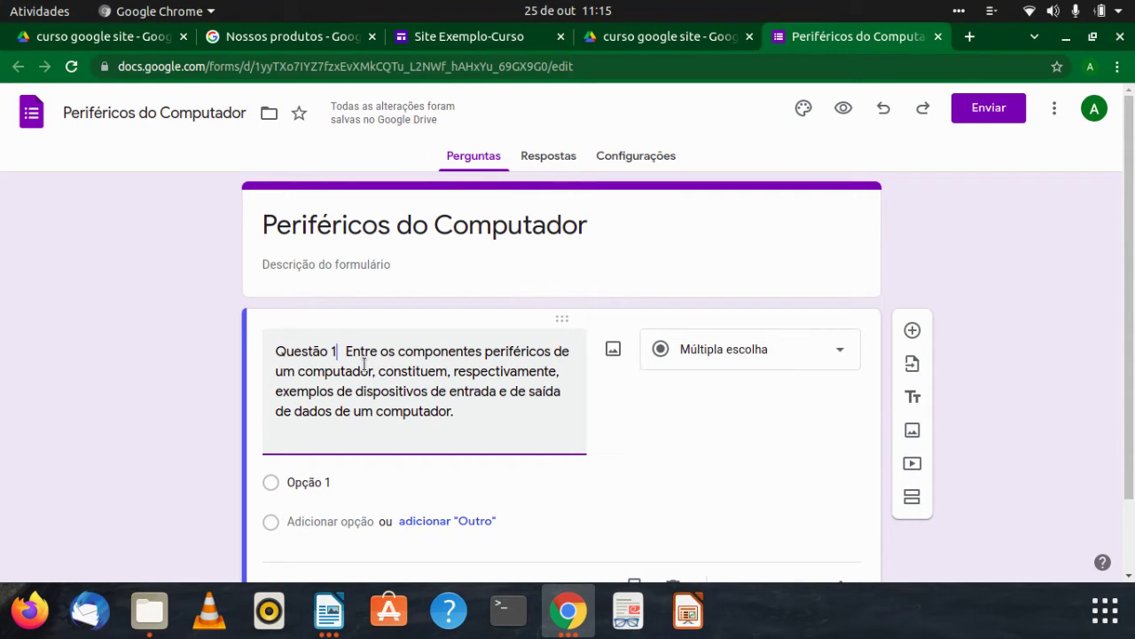
{"action": "type", "text": ":"}
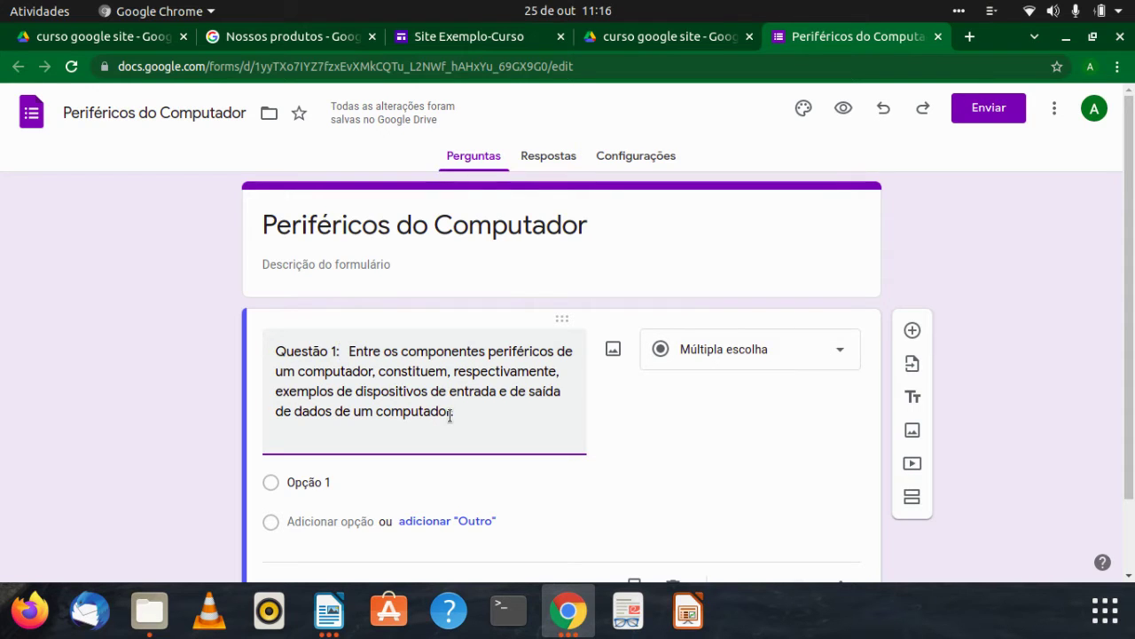
Step: Copy the five Questão 1 alternatives from banco de questões.odt, "o mouse e o teclado." to "o mouse e o monitor LCD.", into the answer options
{"action": "scroll", "coordinate": [449, 415], "scroll_direction": "down", "scroll_amount": 2}
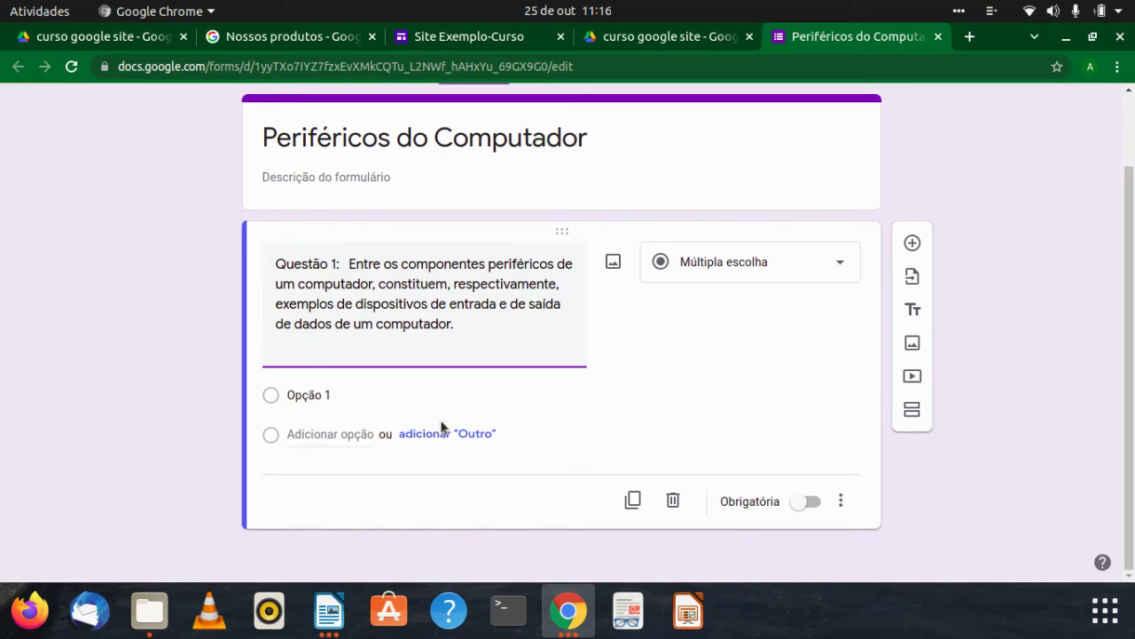
{"action": "left_click", "coordinate": [306, 397]}
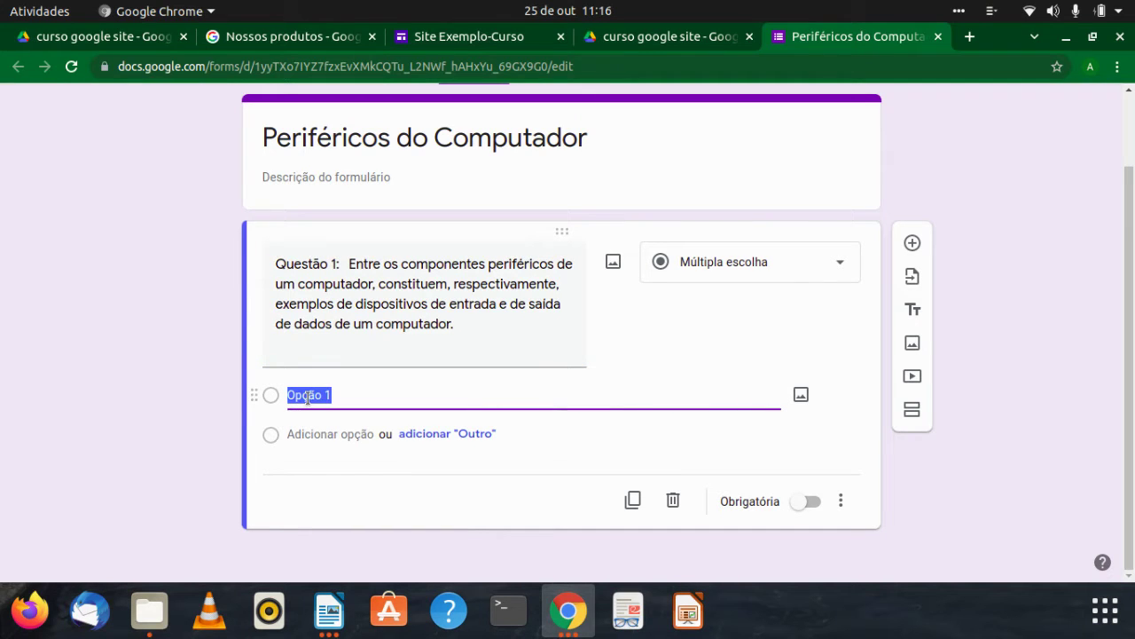
{"action": "left_click", "coordinate": [329, 610]}
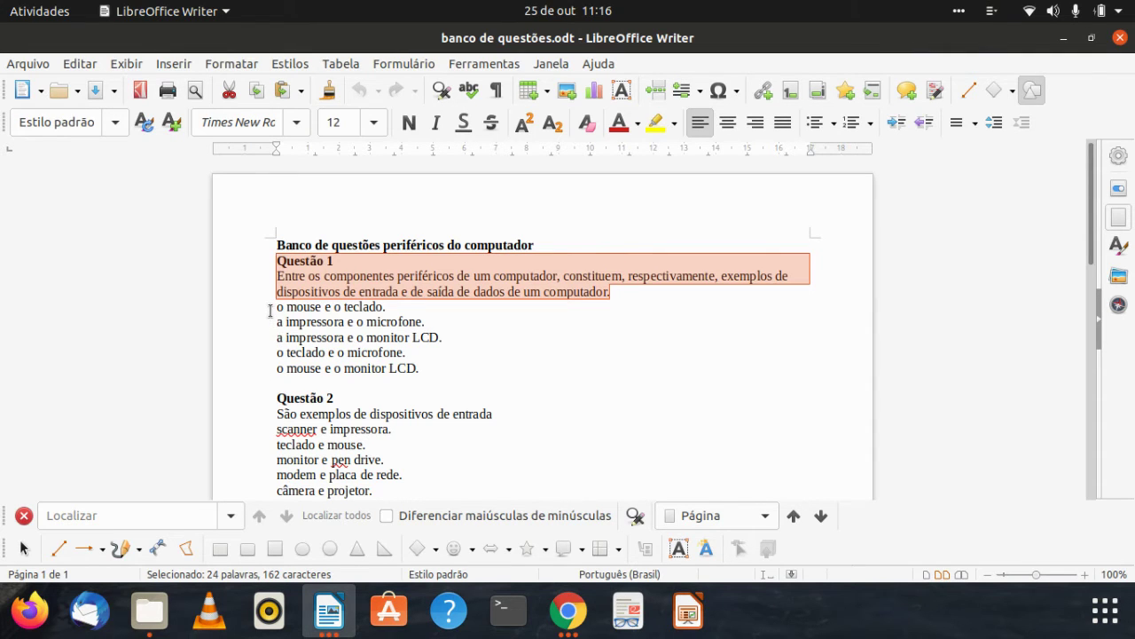
{"action": "left_click_drag", "start_coordinate": [274, 306], "coordinate": [420, 362]}
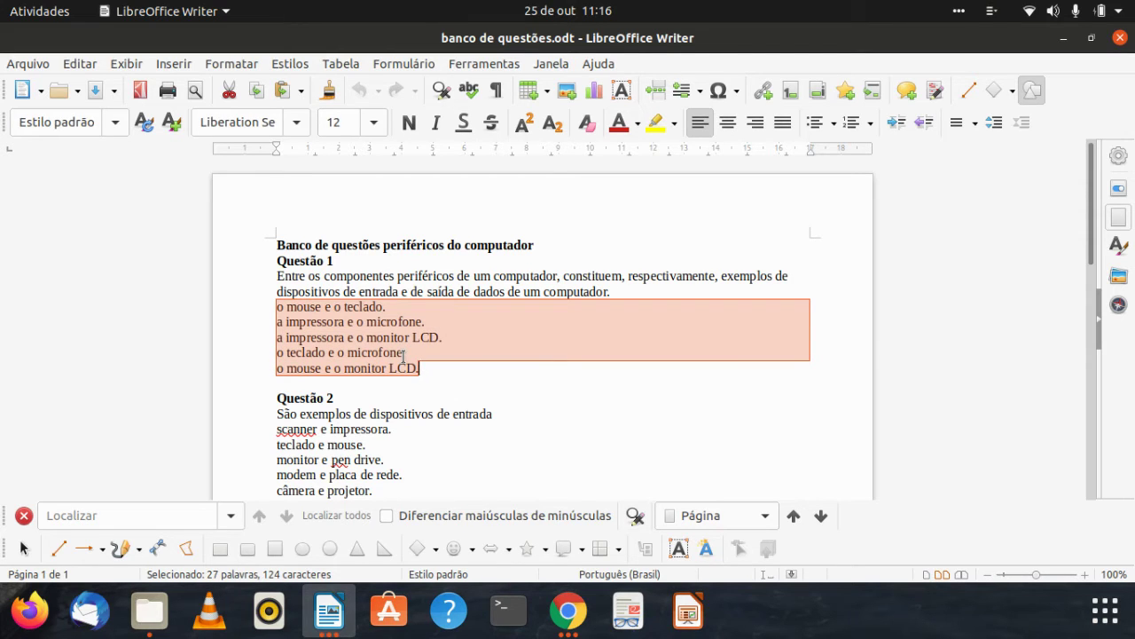
{"action": "key", "text": "alt+Tab"}
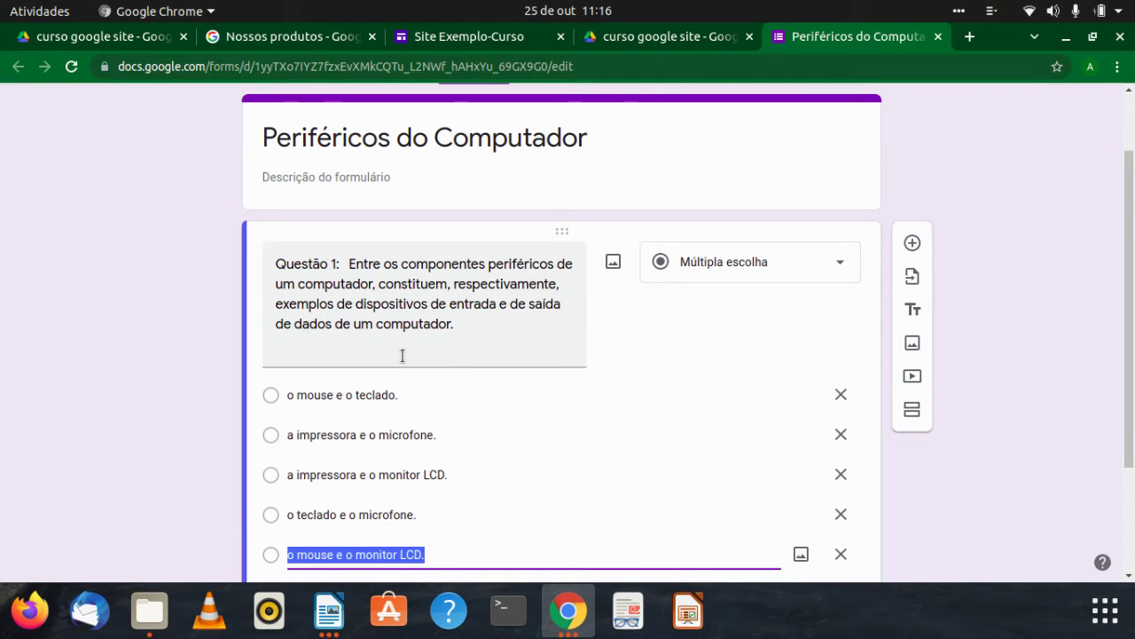
Step: Add a second question and copy in the Questão 2 statement "São exemplos de dispositivos de entrada" from banco de questões.odt
{"action": "scroll", "coordinate": [521, 427], "scroll_direction": "down", "scroll_amount": 3}
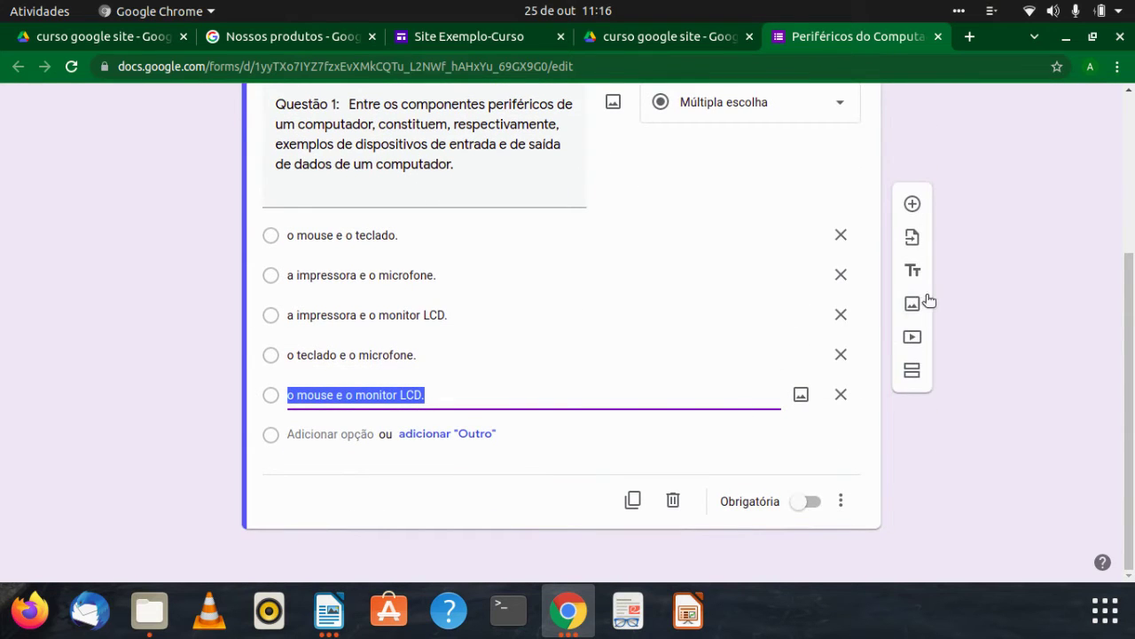
{"action": "left_click", "coordinate": [913, 203]}
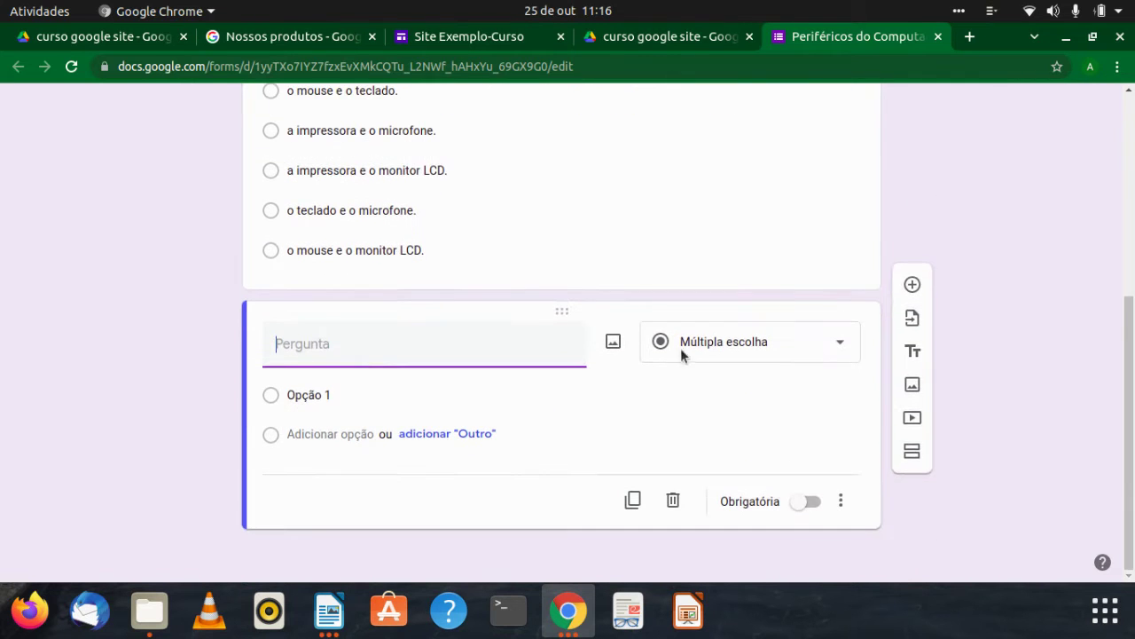
{"action": "left_click", "coordinate": [328, 612]}
{"action": "scroll", "coordinate": [286, 408], "scroll_direction": "down", "scroll_amount": 2}
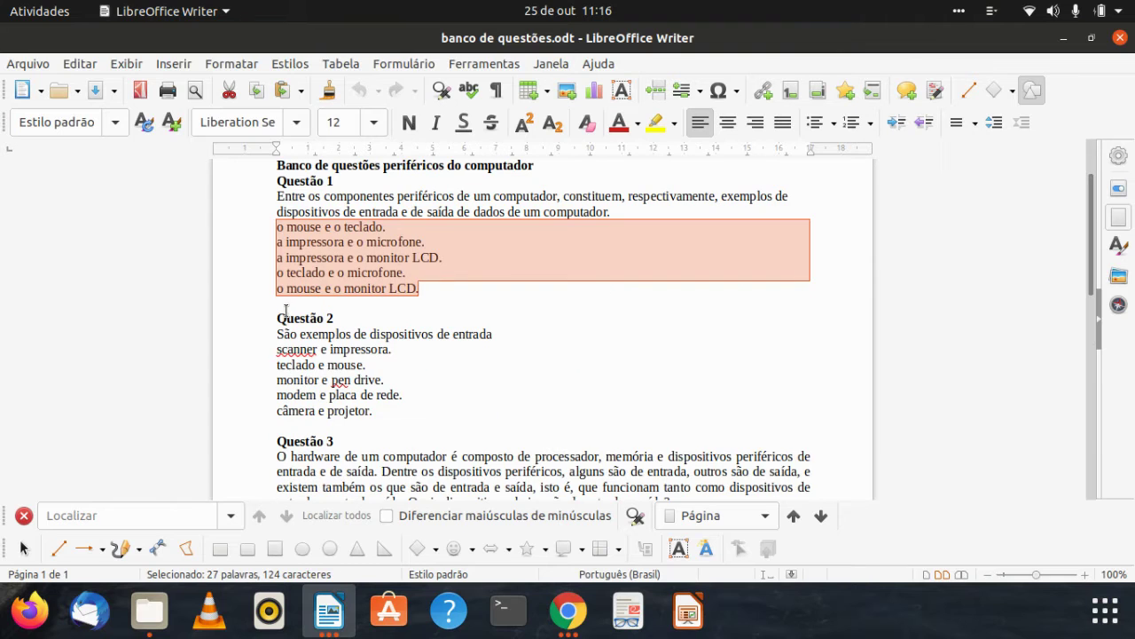
{"action": "left_click_drag", "start_coordinate": [275, 319], "coordinate": [522, 328]}
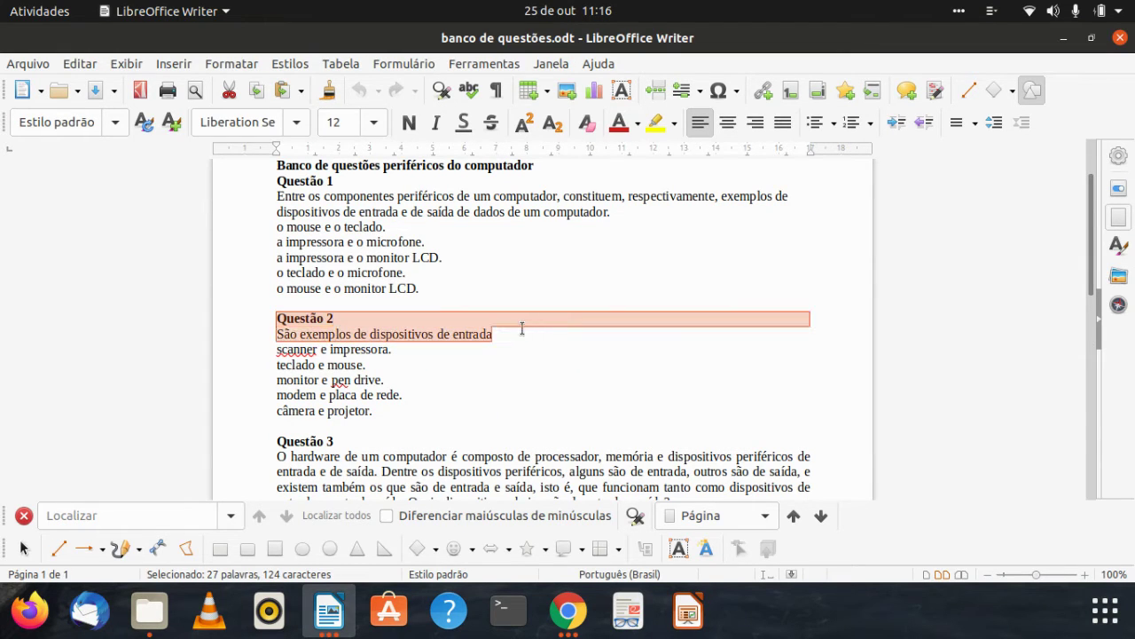
{"action": "key", "text": "alt+Tab"}
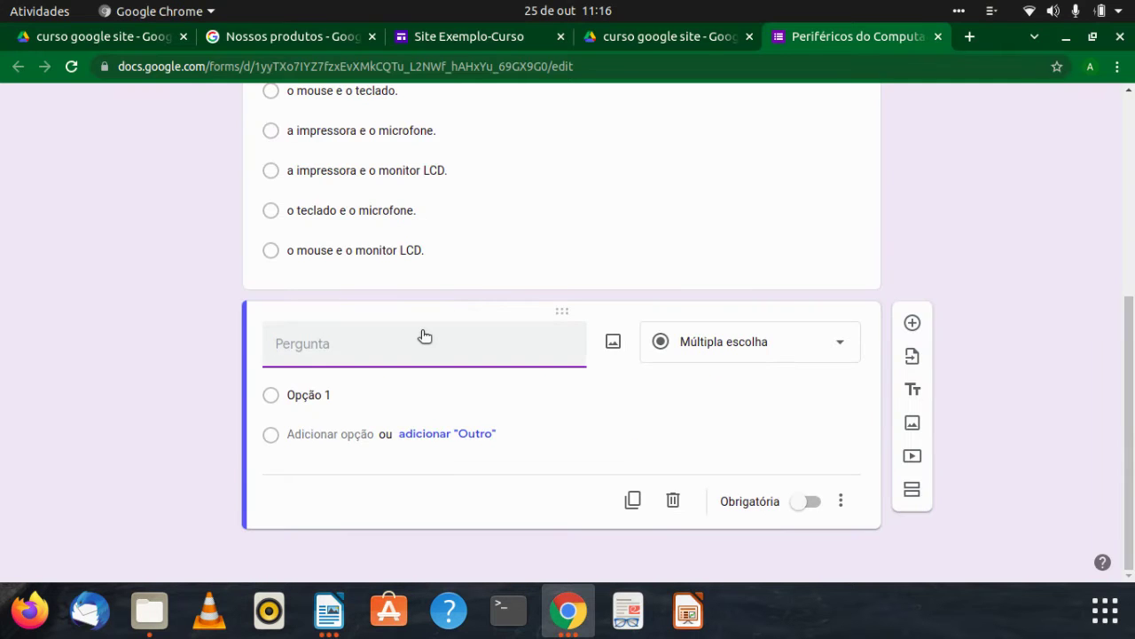
{"action": "type", "text": "Questão 2São exemplos de dispositivos de entrada"}
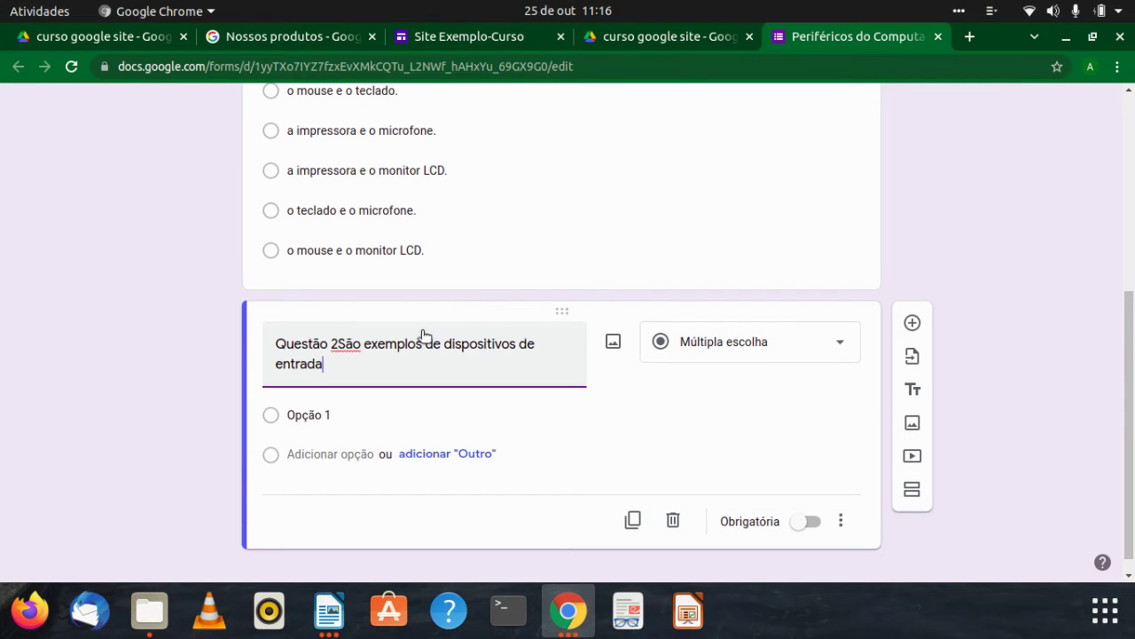
Step: Add a colon after "Questão 2" and copy its five alternatives, "scanner e impressora." to "câmera e projetor.", from banco de questões.odt into the answer options
{"action": "left_click", "coordinate": [334, 343]}
{"action": "type", "text": ":"}
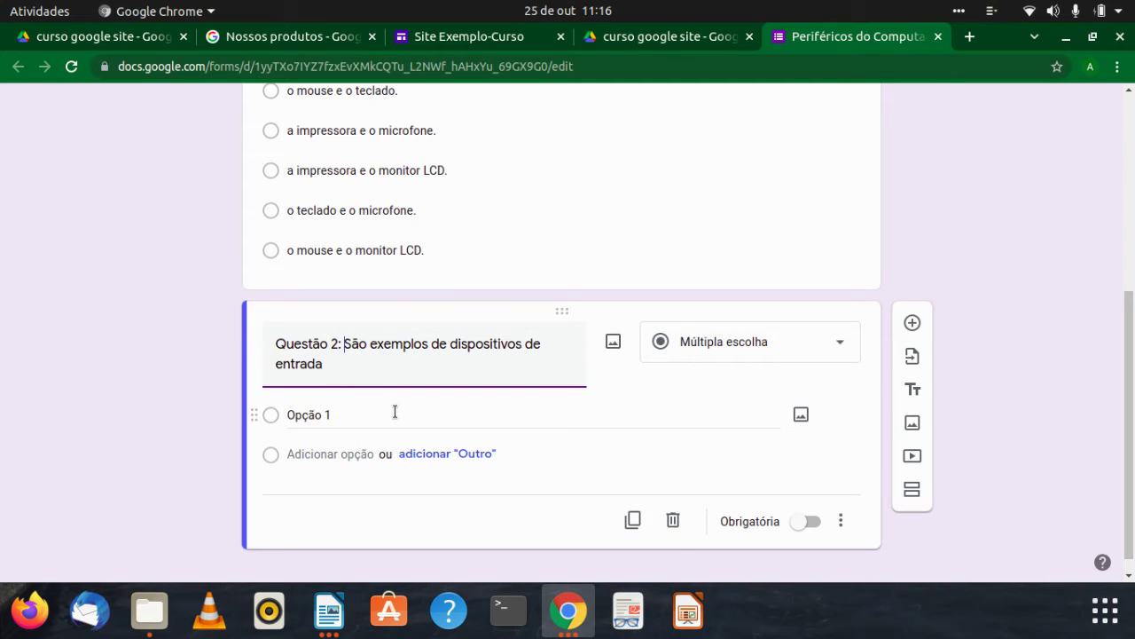
{"action": "left_click", "coordinate": [319, 414]}
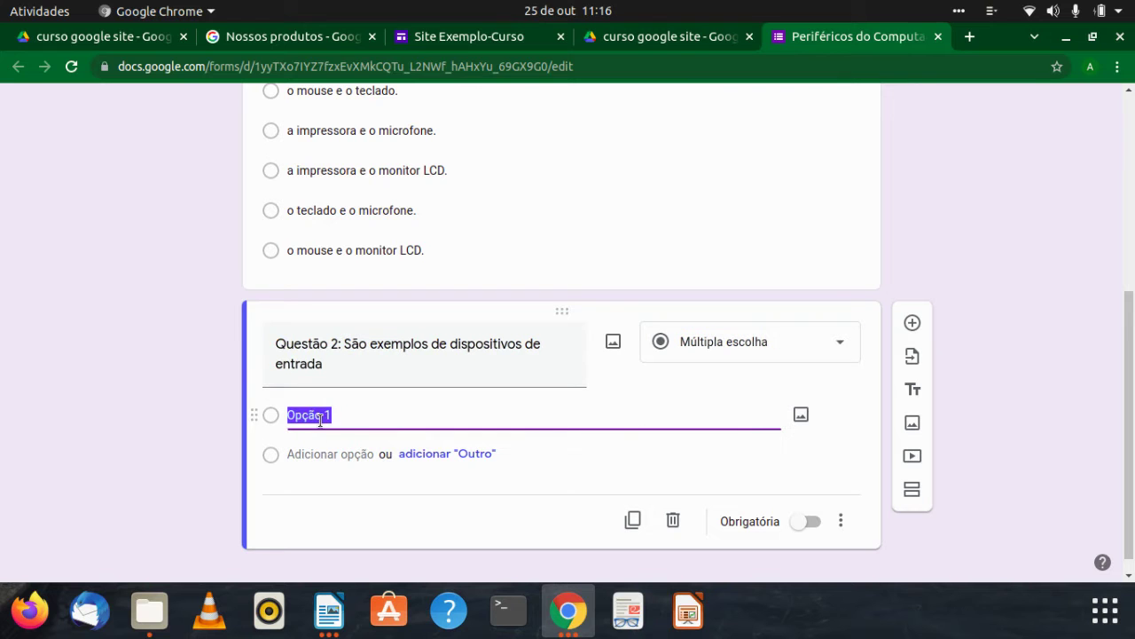
{"action": "left_click", "coordinate": [330, 610]}
{"action": "scroll", "coordinate": [310, 518], "scroll_direction": "down", "scroll_amount": 1}
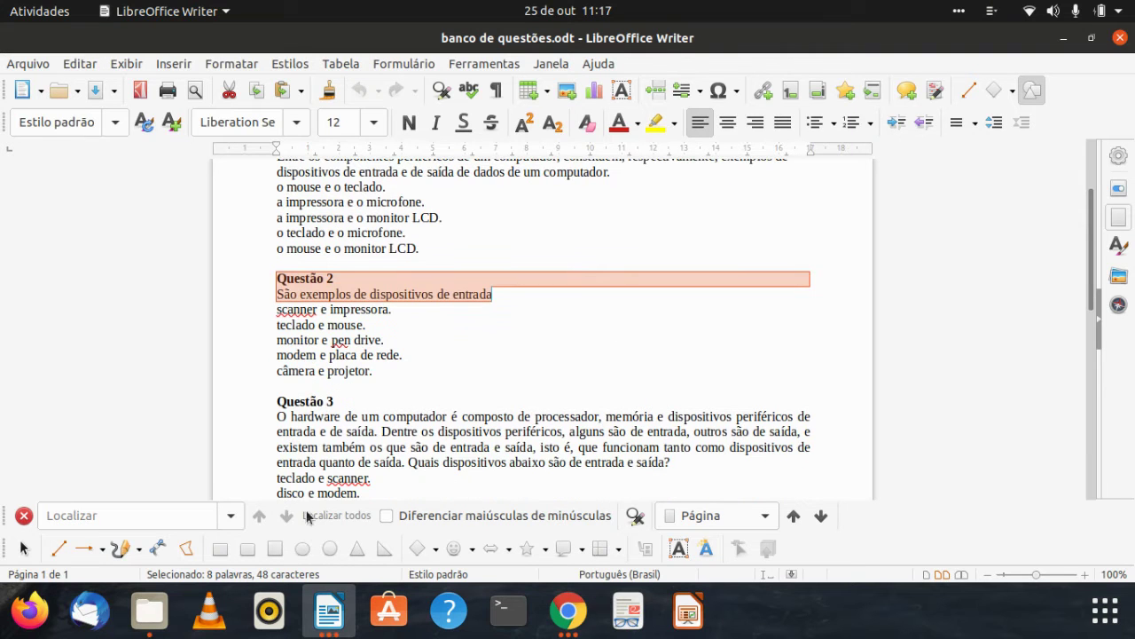
{"action": "left_click_drag", "start_coordinate": [275, 309], "coordinate": [383, 366]}
{"action": "key", "text": "ctrl+c"}
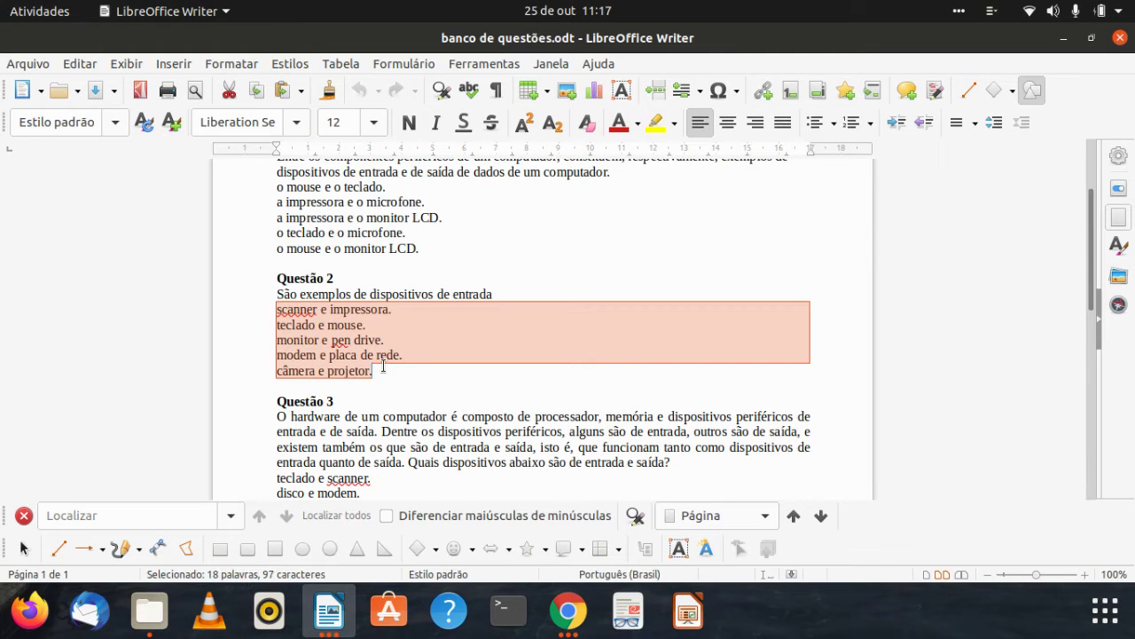
{"action": "key", "text": "alt+Tab"}
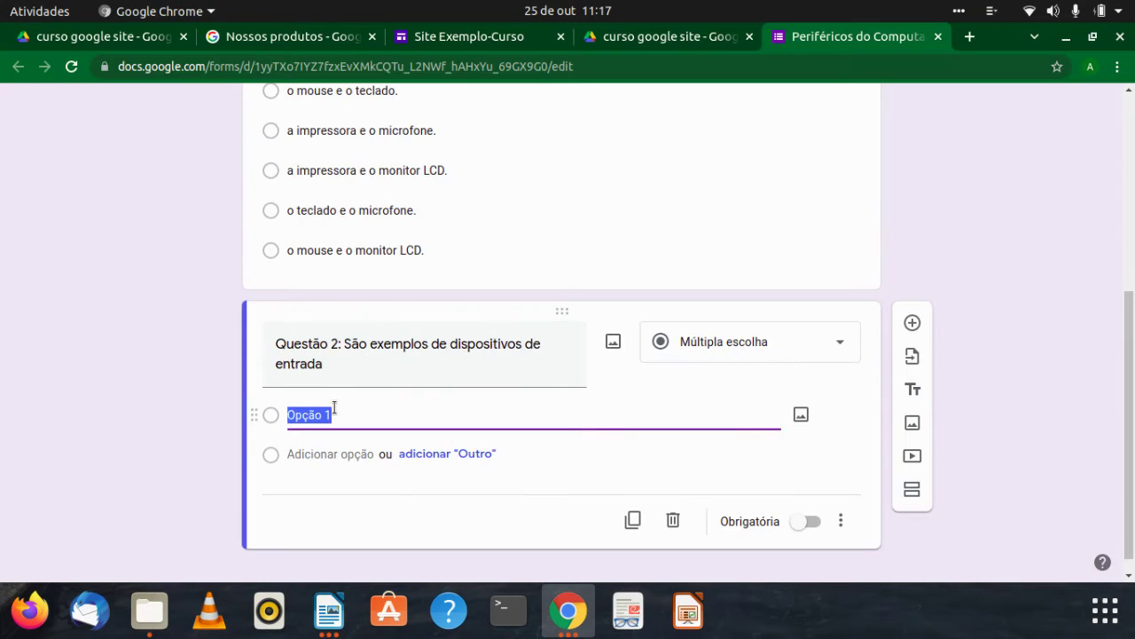
{"action": "key", "text": "ctrl+v"}
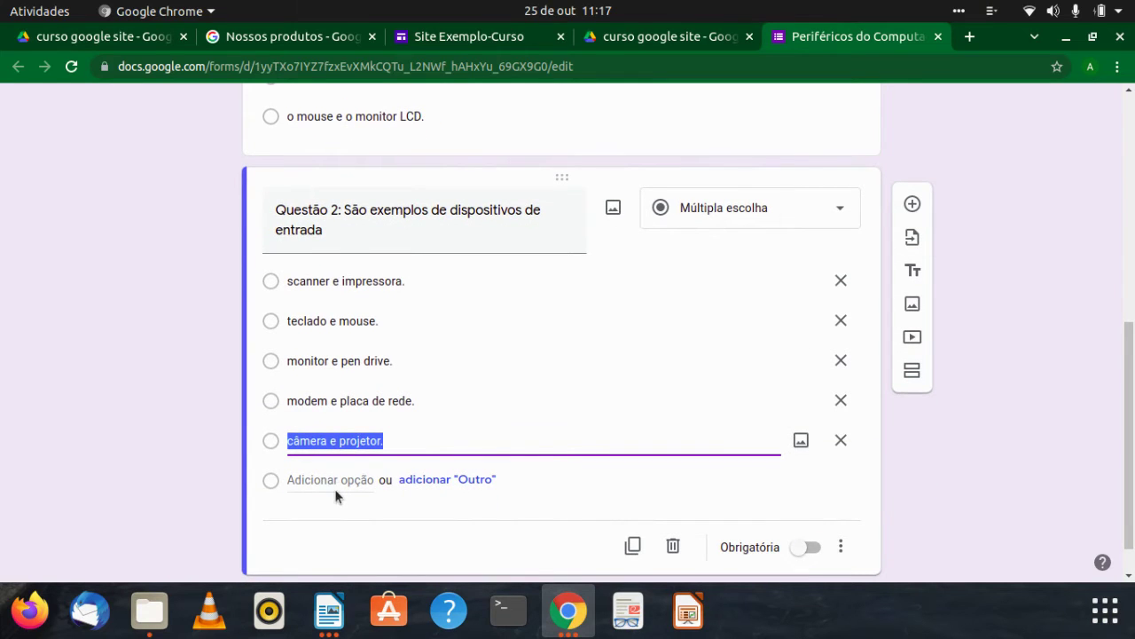
Step: Turn the form into a graded quiz by enabling "Criar teste" in the form settings, and return to the questions
{"action": "scroll", "coordinate": [335, 497], "scroll_direction": "up", "scroll_amount": 4}
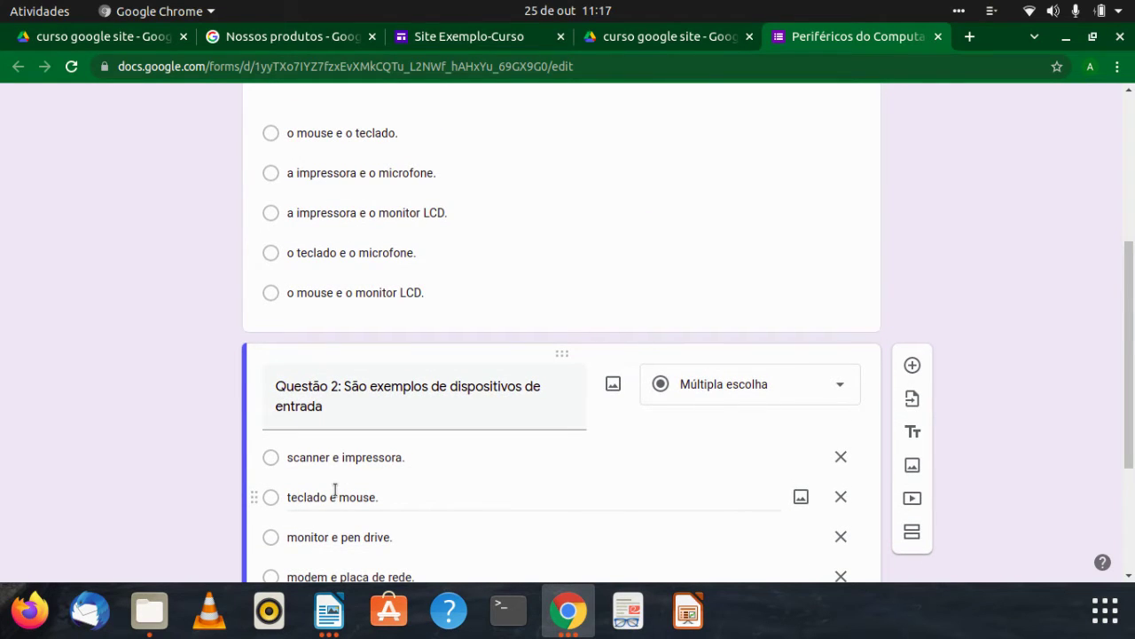
{"action": "scroll", "coordinate": [335, 492], "scroll_direction": "up", "scroll_amount": 5}
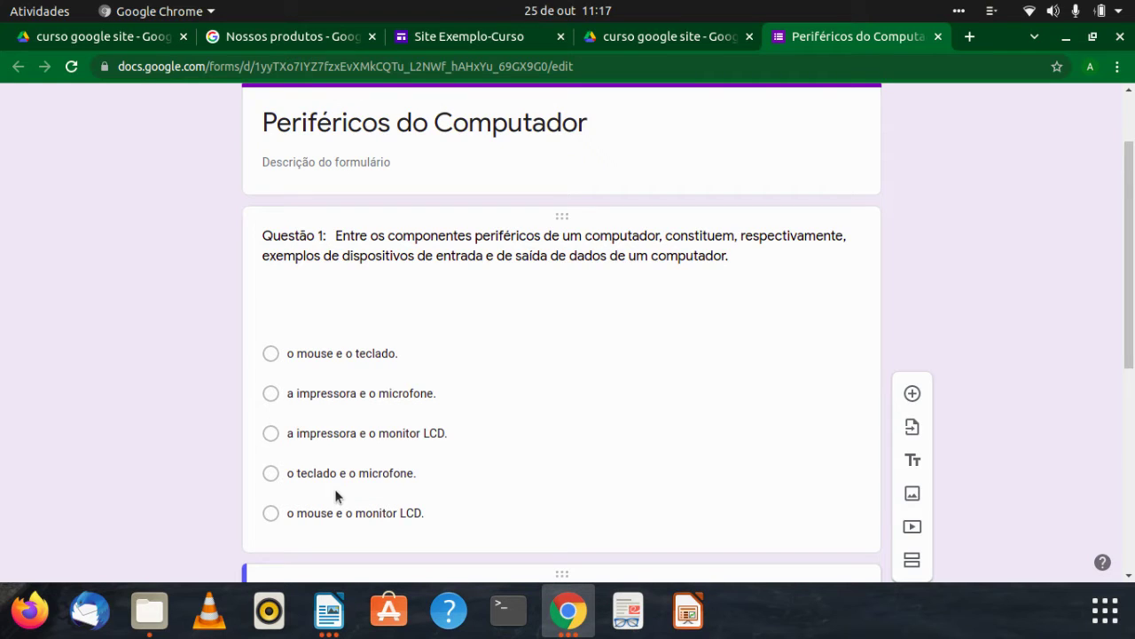
{"action": "scroll", "coordinate": [431, 527], "scroll_direction": "up", "scroll_amount": 2}
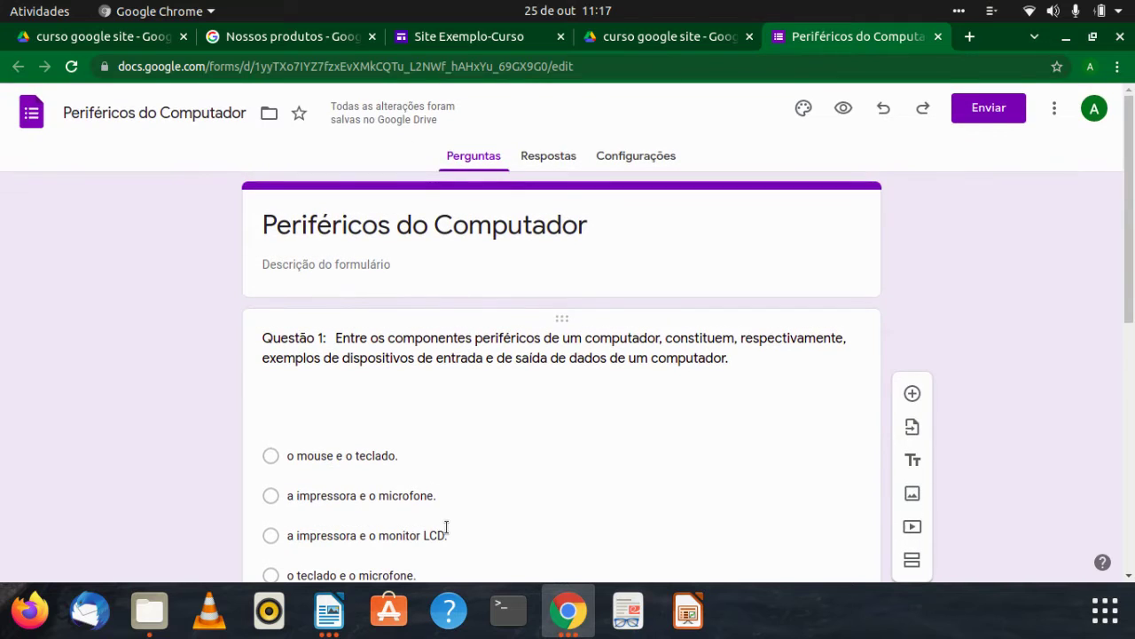
{"action": "left_click", "coordinate": [634, 159]}
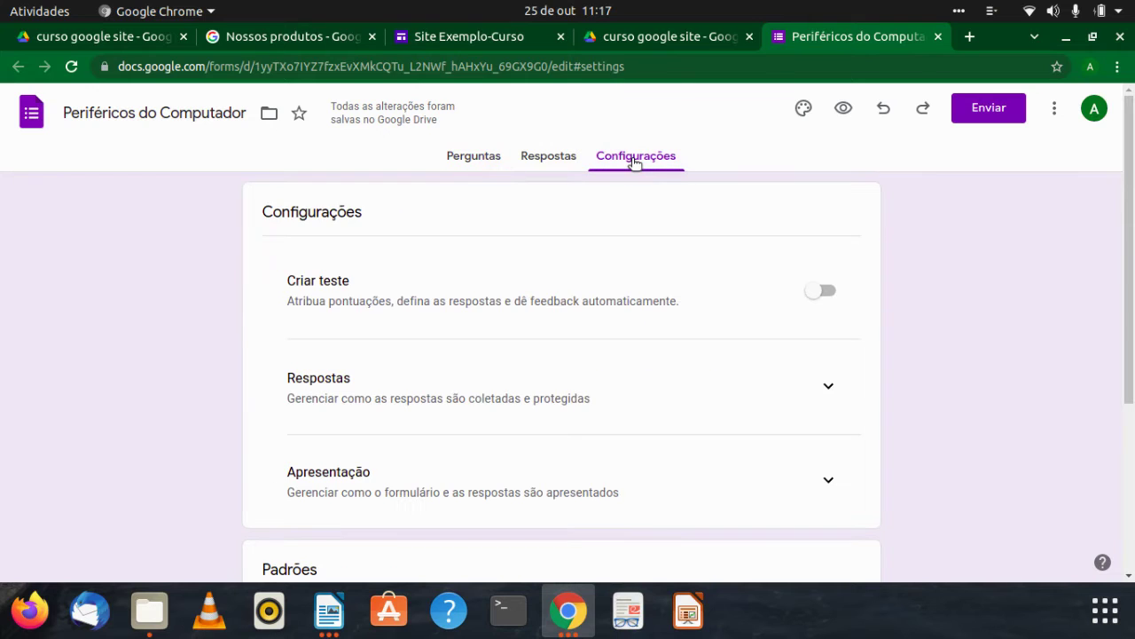
{"action": "left_click", "coordinate": [830, 294]}
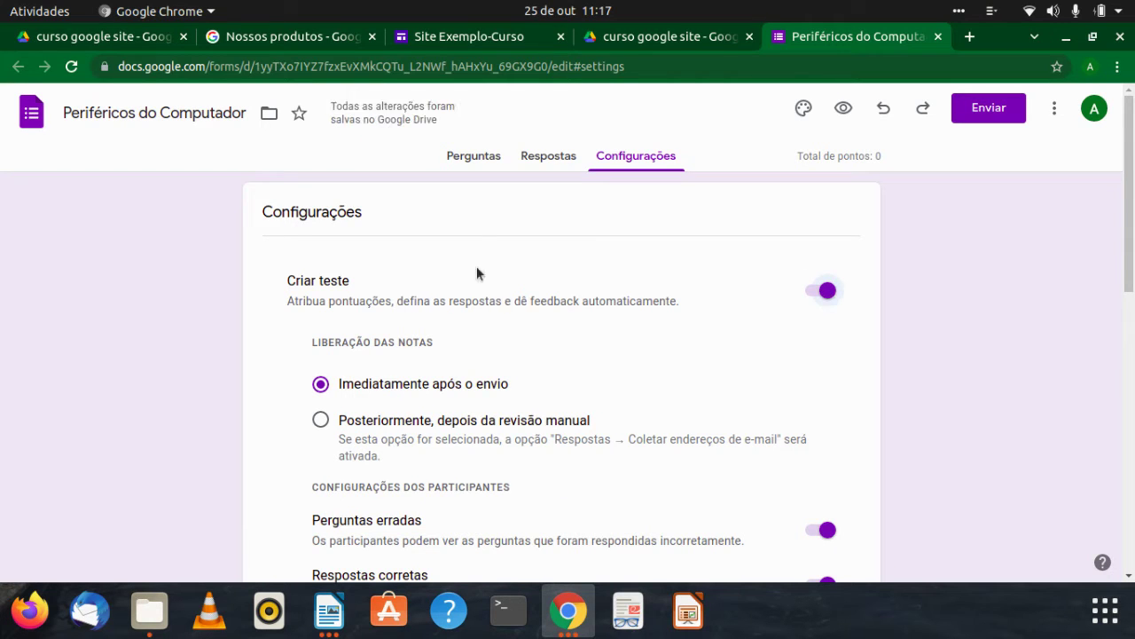
{"action": "left_click", "coordinate": [468, 158]}
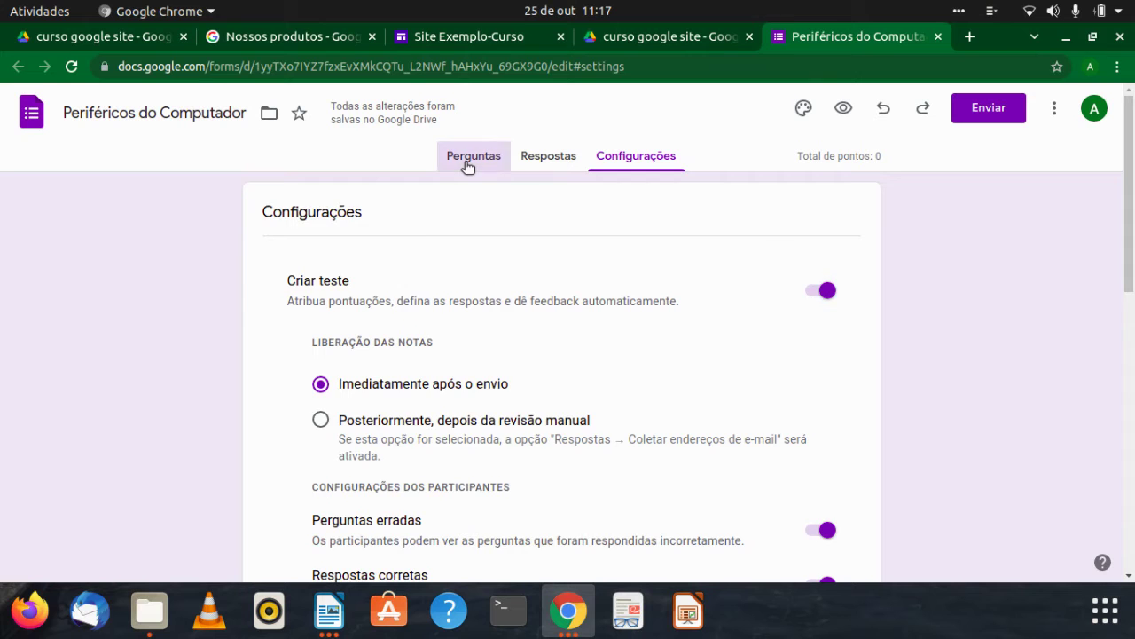
Step: Open the answer key of Questão 1 and set the question's worth to 1 point
{"action": "scroll", "coordinate": [502, 521], "scroll_direction": "down", "scroll_amount": 2}
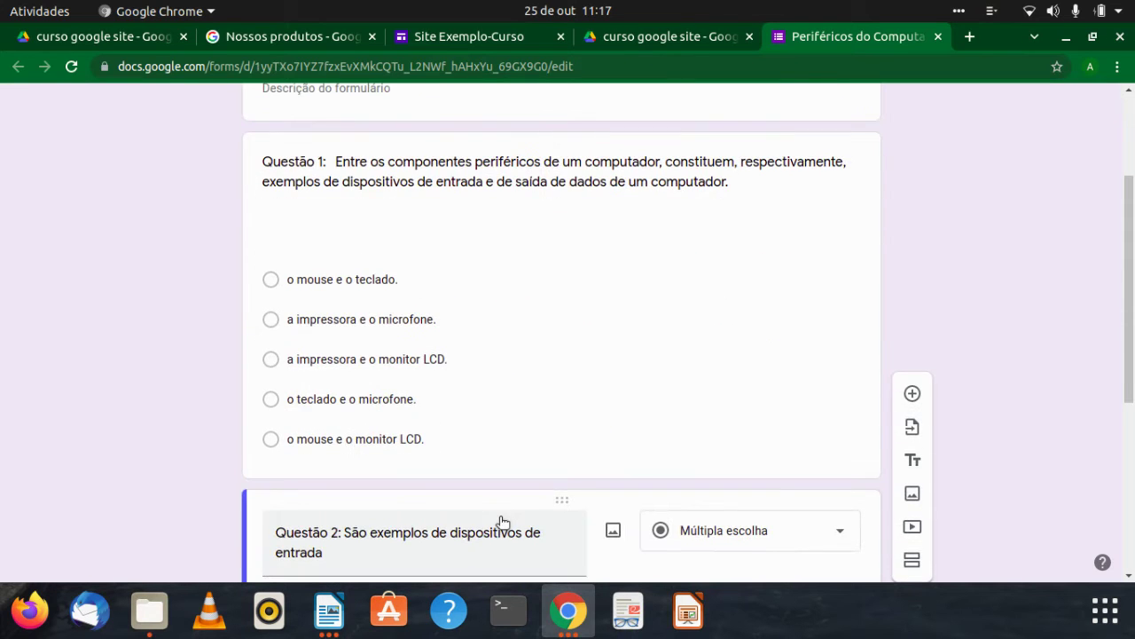
{"action": "scroll", "coordinate": [499, 517], "scroll_direction": "up", "scroll_amount": 3}
{"action": "scroll", "coordinate": [499, 516], "scroll_direction": "down", "scroll_amount": 4}
{"action": "scroll", "coordinate": [499, 517], "scroll_direction": "down", "scroll_amount": 4}
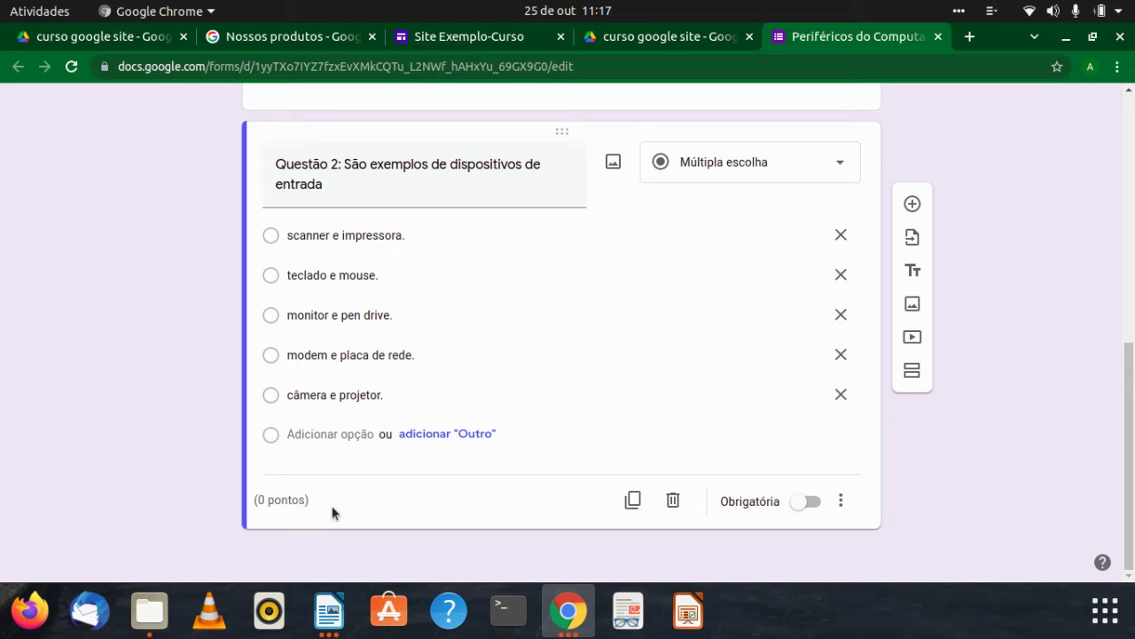
{"action": "scroll", "coordinate": [342, 555], "scroll_direction": "up", "scroll_amount": 4}
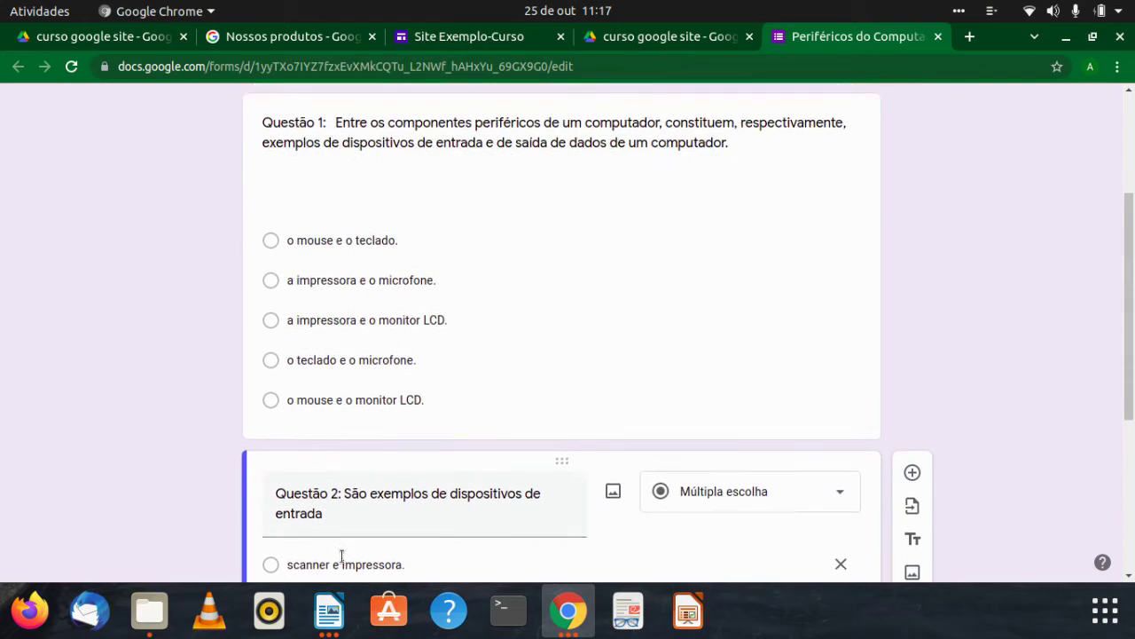
{"action": "scroll", "coordinate": [341, 555], "scroll_direction": "up", "scroll_amount": 2}
{"action": "scroll", "coordinate": [420, 332], "scroll_direction": "down", "scroll_amount": 2}
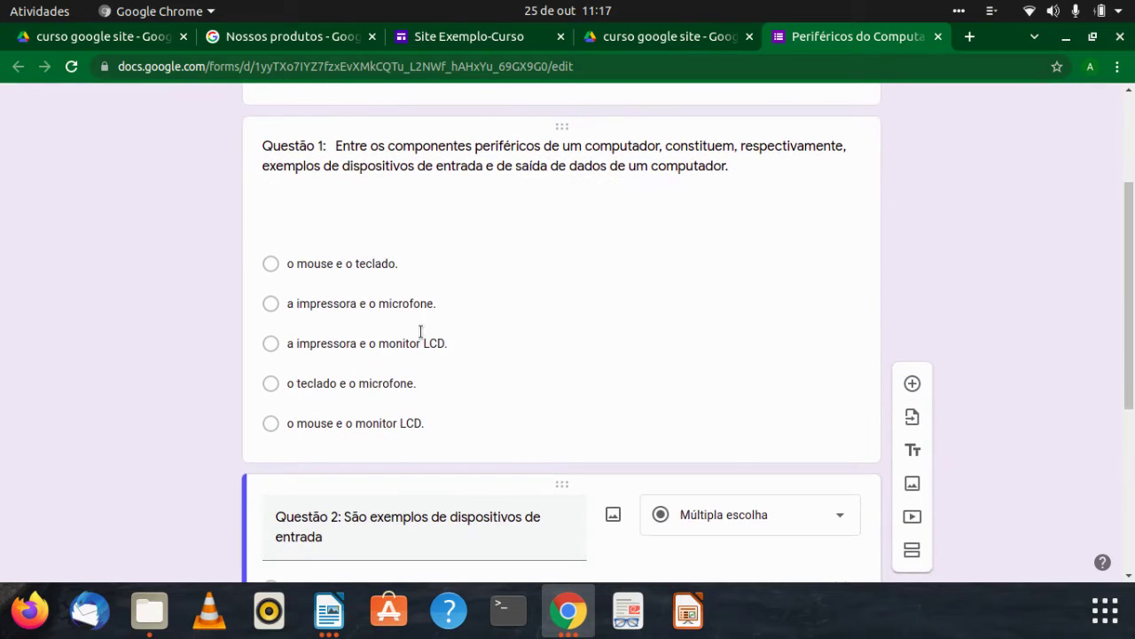
{"action": "left_click", "coordinate": [574, 315]}
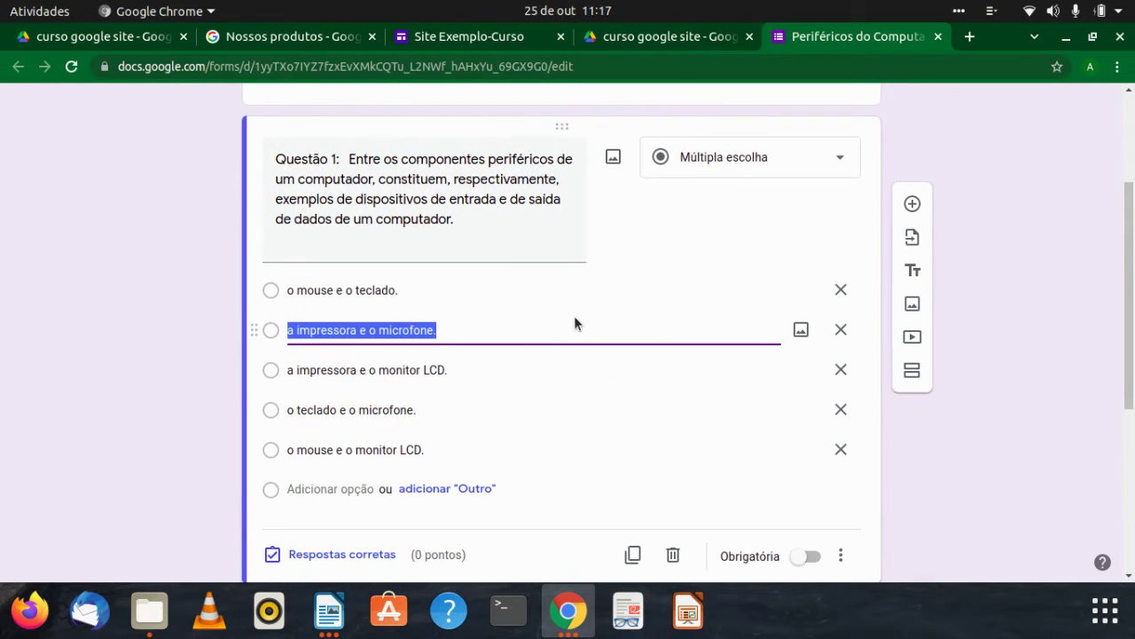
{"action": "scroll", "coordinate": [574, 316], "scroll_direction": "down", "scroll_amount": 2}
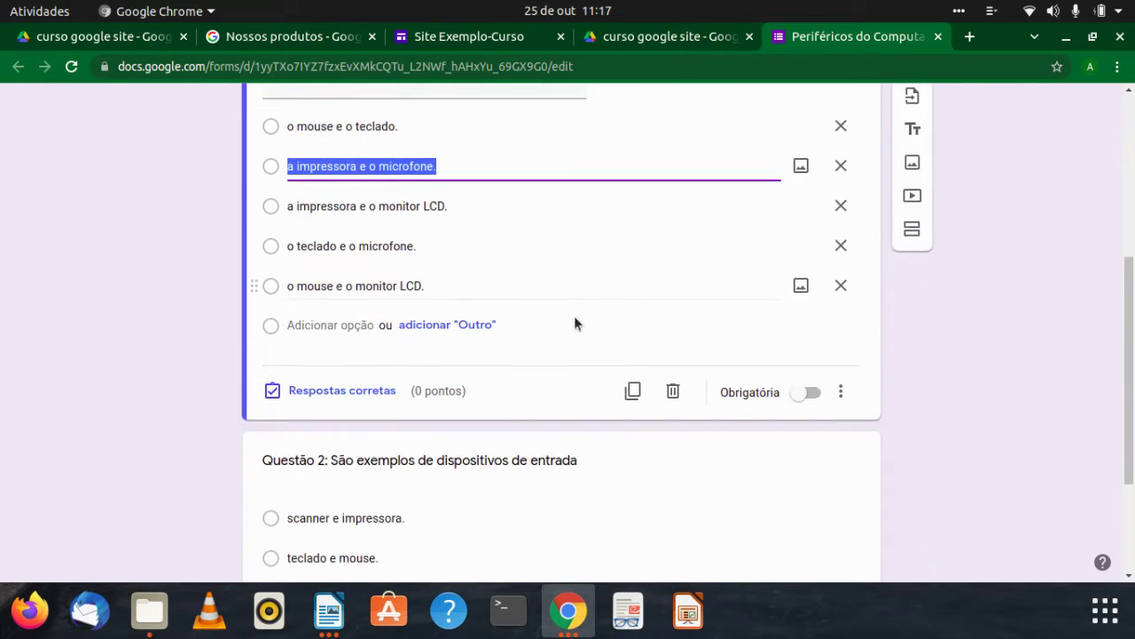
{"action": "left_click", "coordinate": [324, 388]}
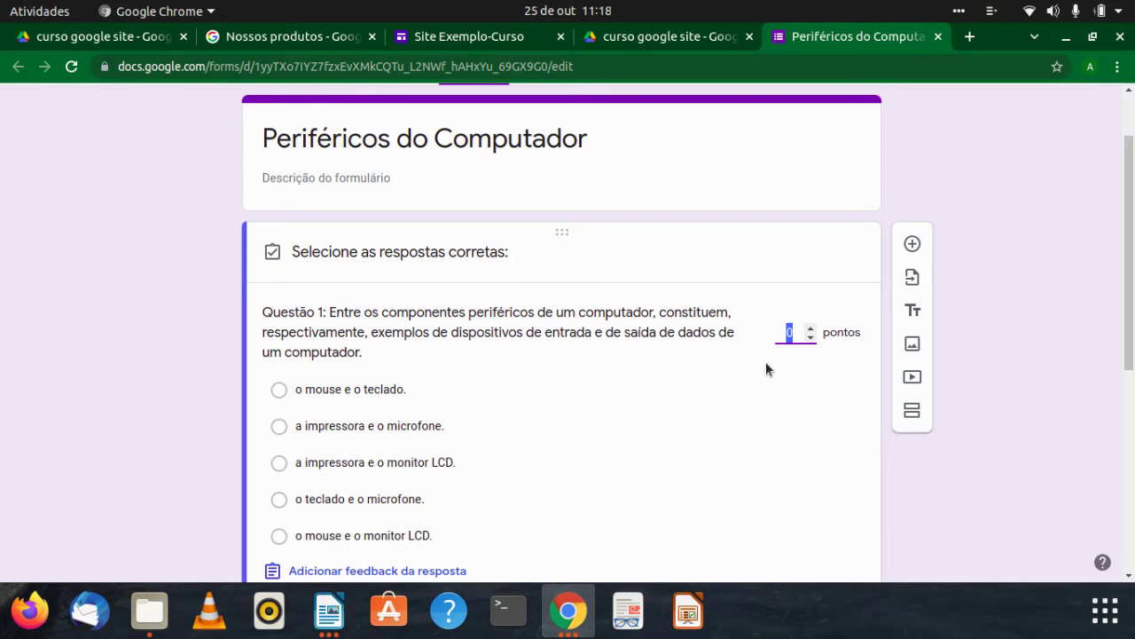
{"action": "left_click", "coordinate": [810, 327]}
Step: Mark "o mouse e o monitor LCD." as the correct answer of Questão 1, finish its answer key and make the question required
{"action": "scroll", "coordinate": [610, 359], "scroll_direction": "down", "scroll_amount": 1}
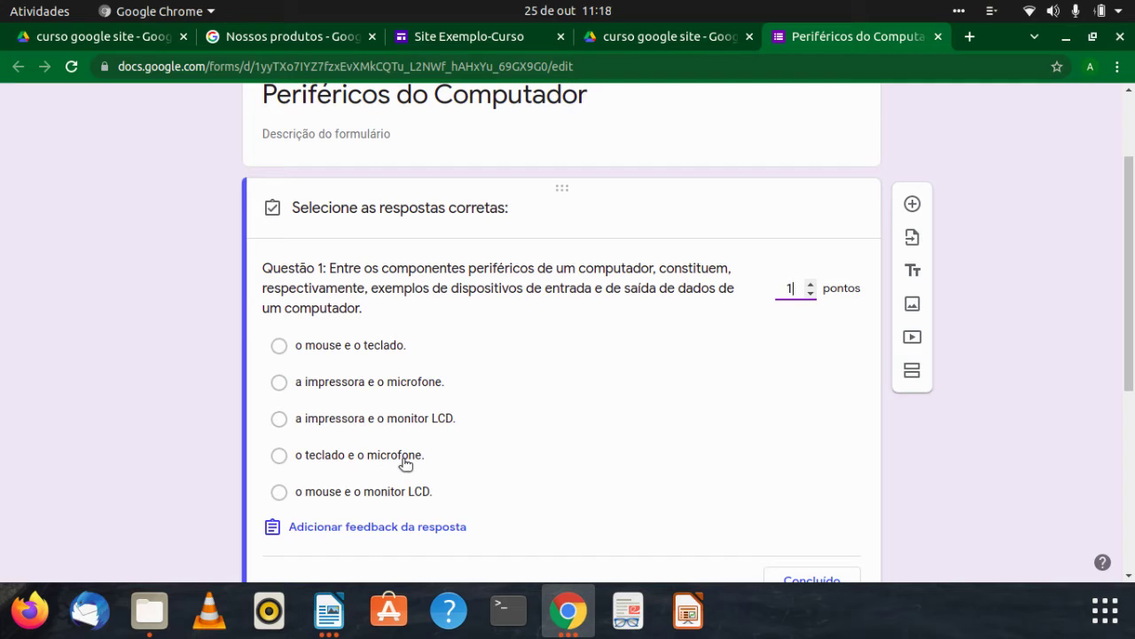
{"action": "scroll", "coordinate": [404, 462], "scroll_direction": "down", "scroll_amount": 1}
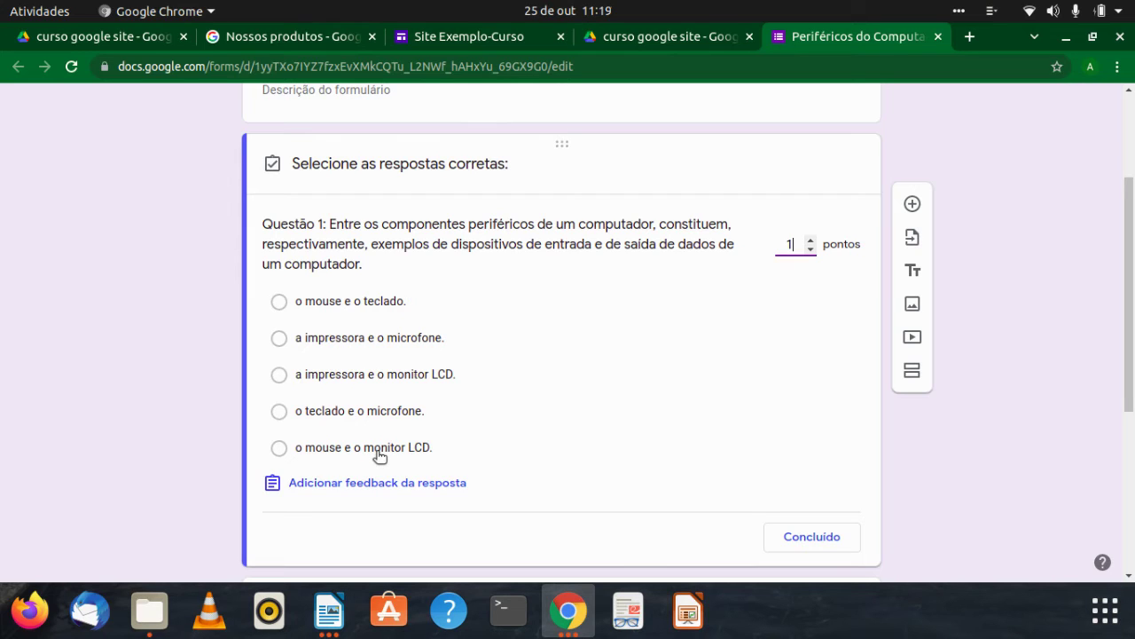
{"action": "left_click", "coordinate": [279, 448]}
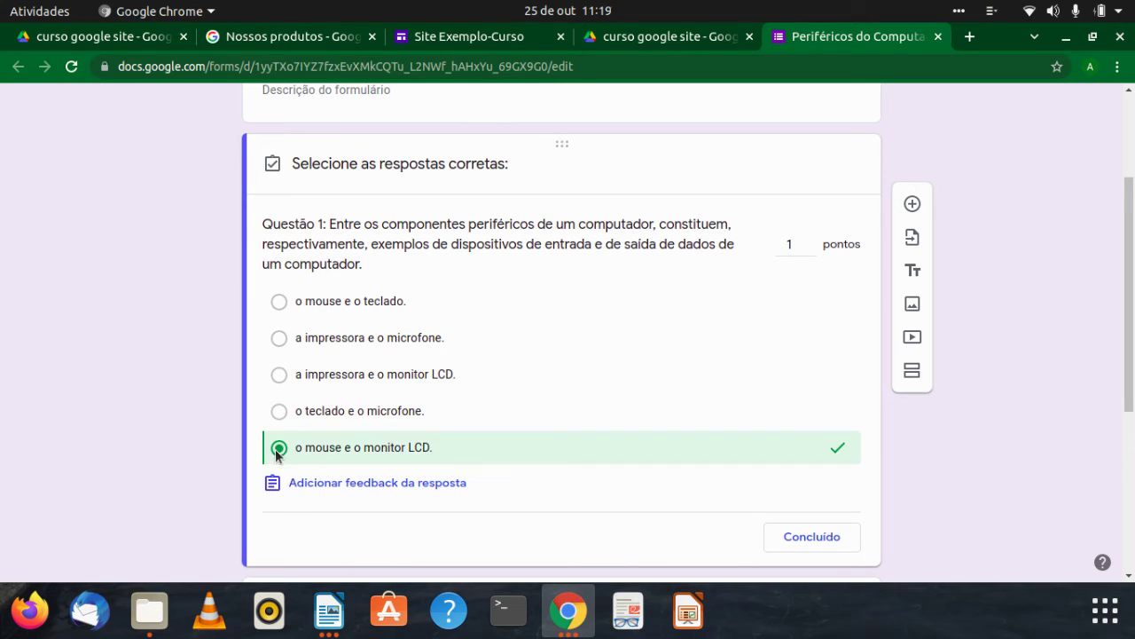
{"action": "left_click", "coordinate": [817, 540]}
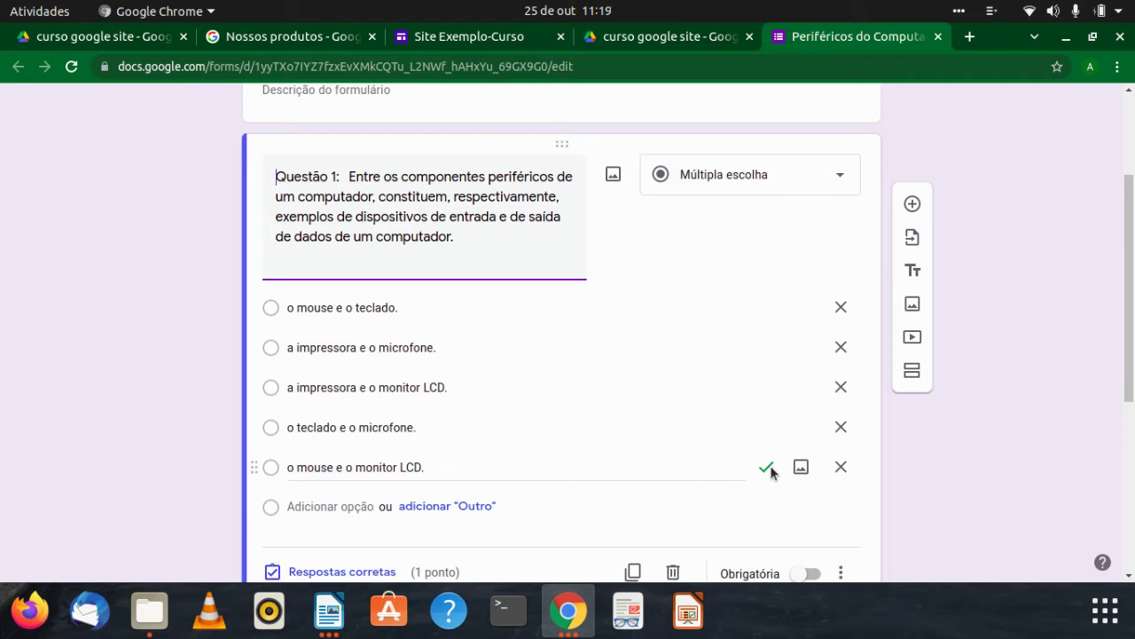
{"action": "scroll", "coordinate": [770, 471], "scroll_direction": "down", "scroll_amount": 3}
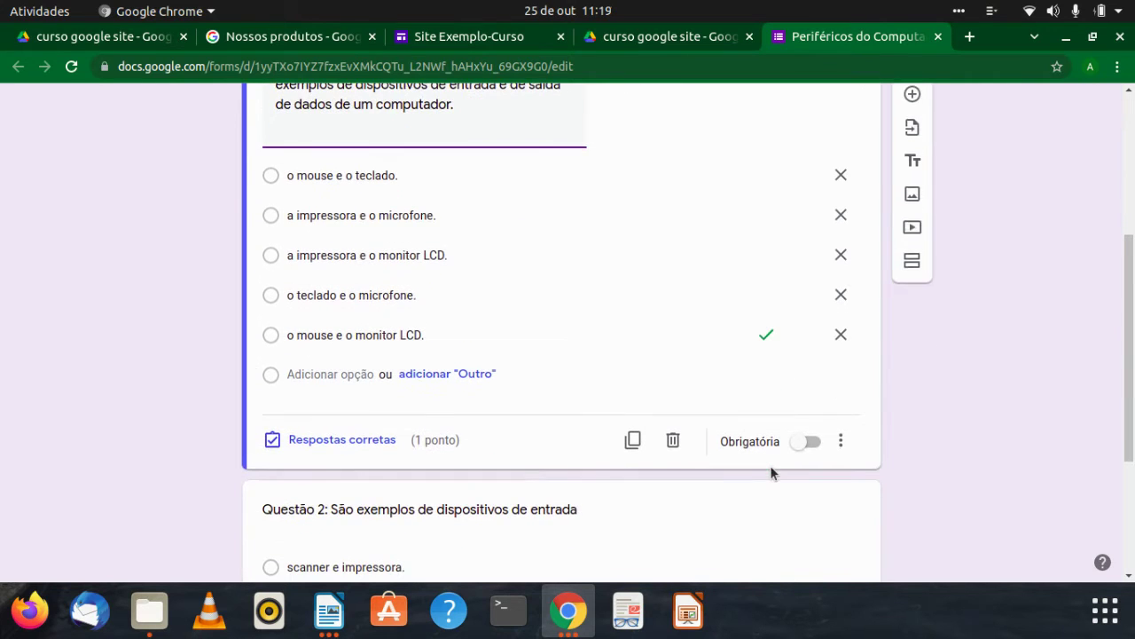
{"action": "left_click", "coordinate": [812, 443]}
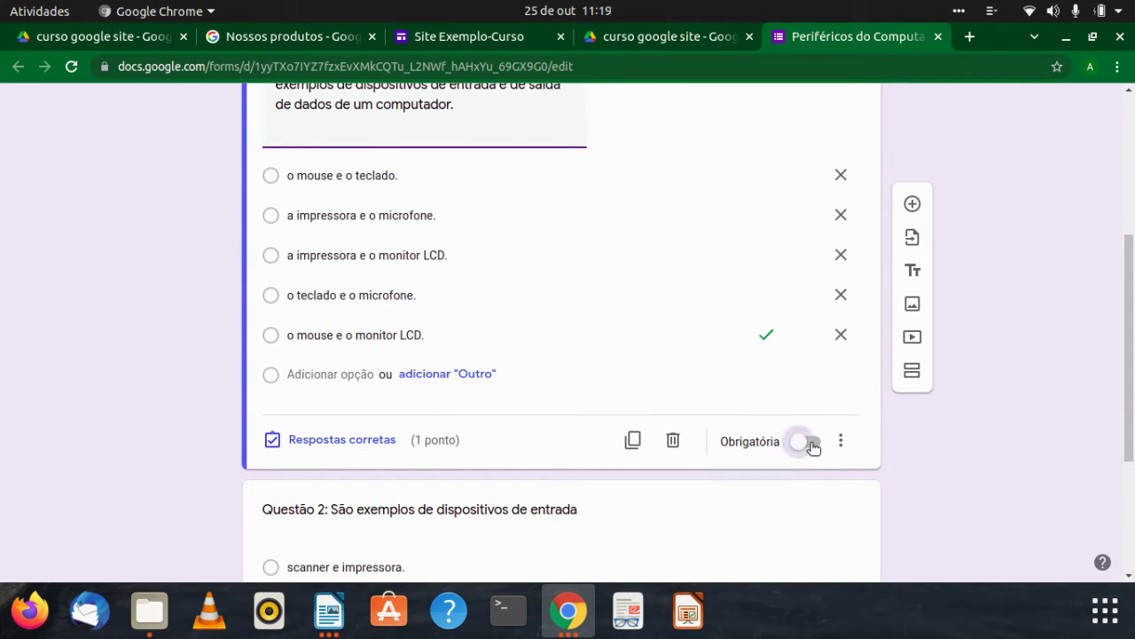
Step: Try to mark "teclado e mouse." as the correct answer of Questão 2
{"action": "scroll", "coordinate": [791, 446], "scroll_direction": "down", "scroll_amount": 2}
{"action": "scroll", "coordinate": [791, 446], "scroll_direction": "down", "scroll_amount": 3}
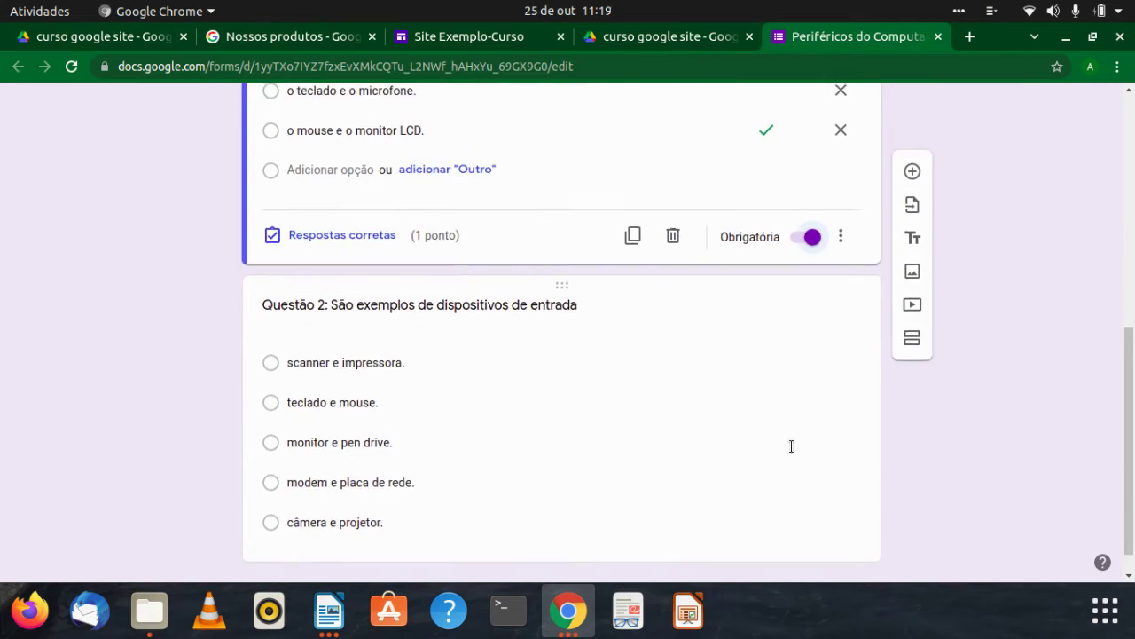
{"action": "left_click", "coordinate": [475, 433]}
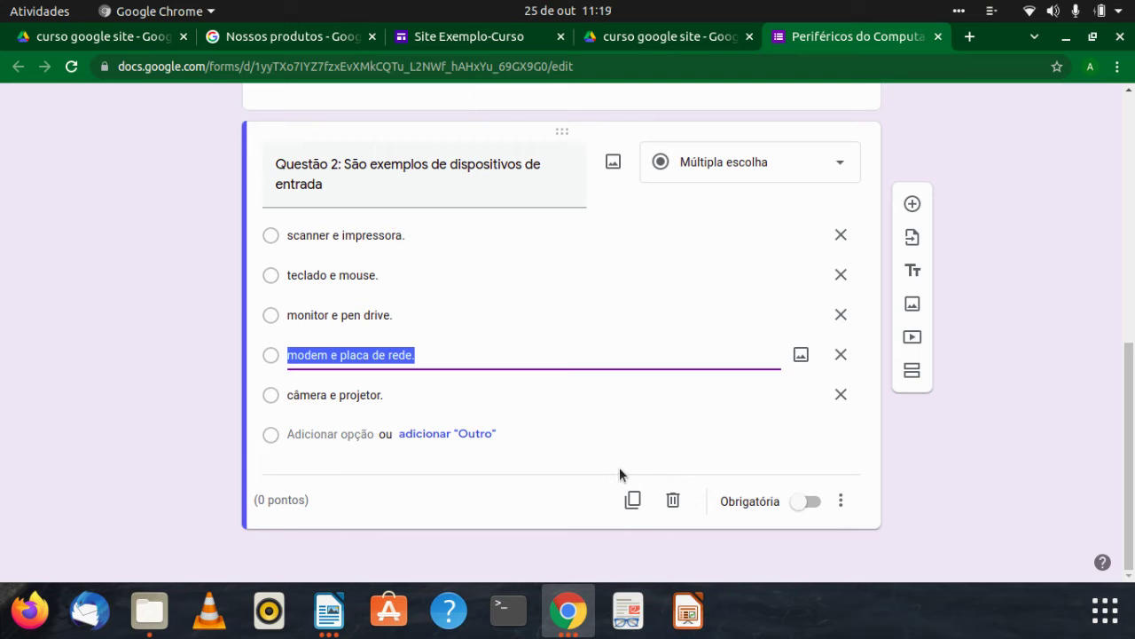
{"action": "scroll", "coordinate": [537, 558], "scroll_direction": "up", "scroll_amount": 2}
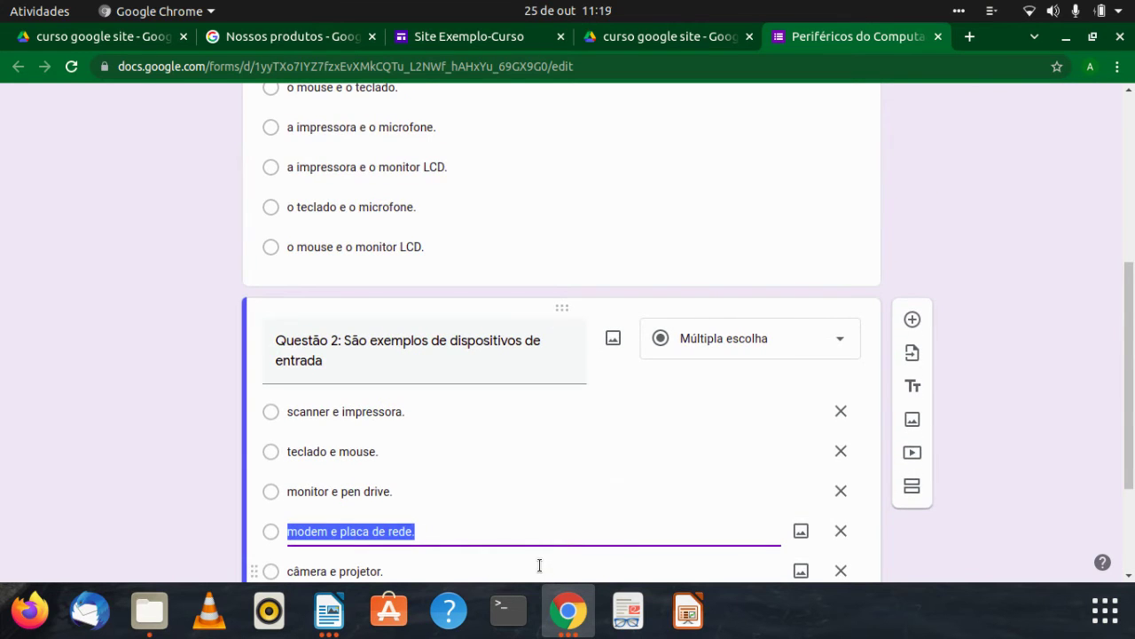
{"action": "scroll", "coordinate": [539, 565], "scroll_direction": "up", "scroll_amount": 3}
{"action": "scroll", "coordinate": [539, 555], "scroll_direction": "down", "scroll_amount": 5}
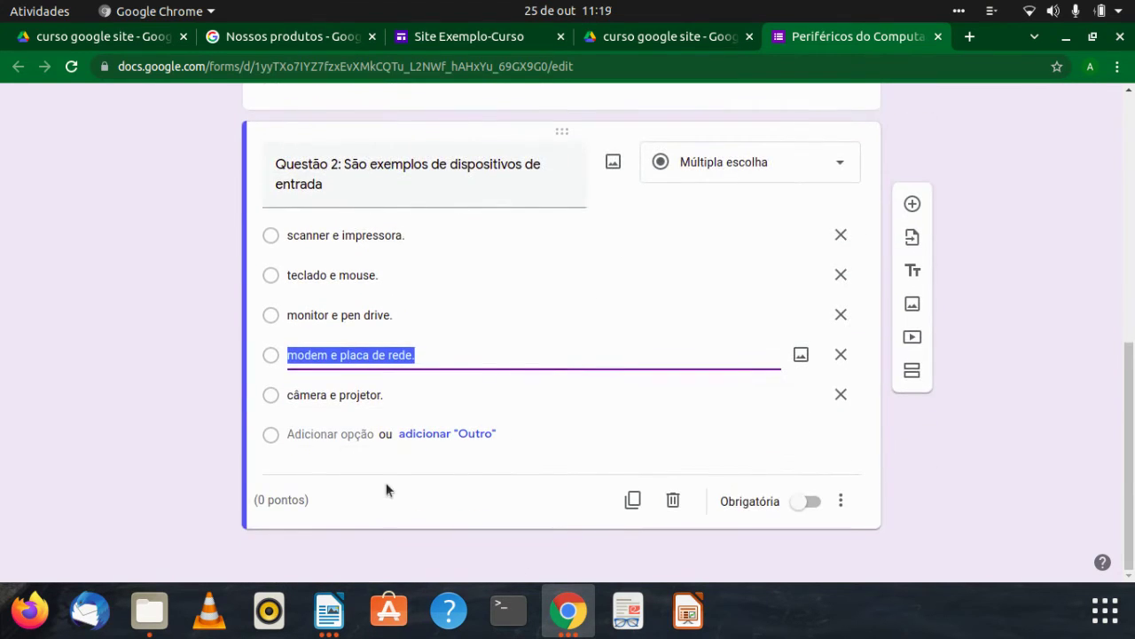
{"action": "left_click", "coordinate": [310, 461]}
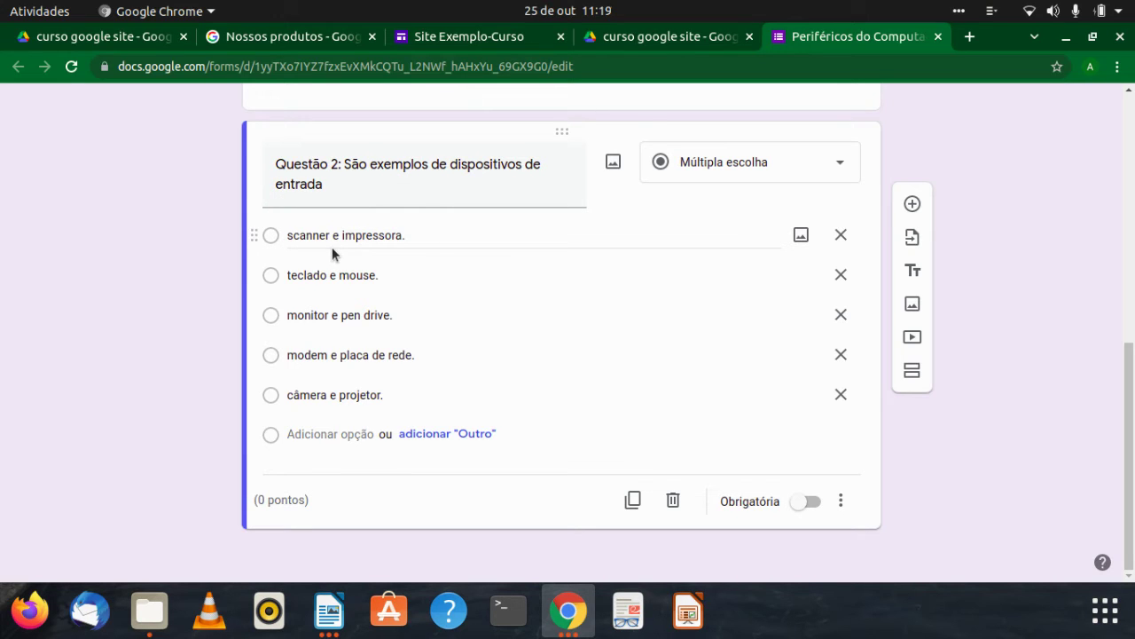
{"action": "left_click", "coordinate": [269, 282]}
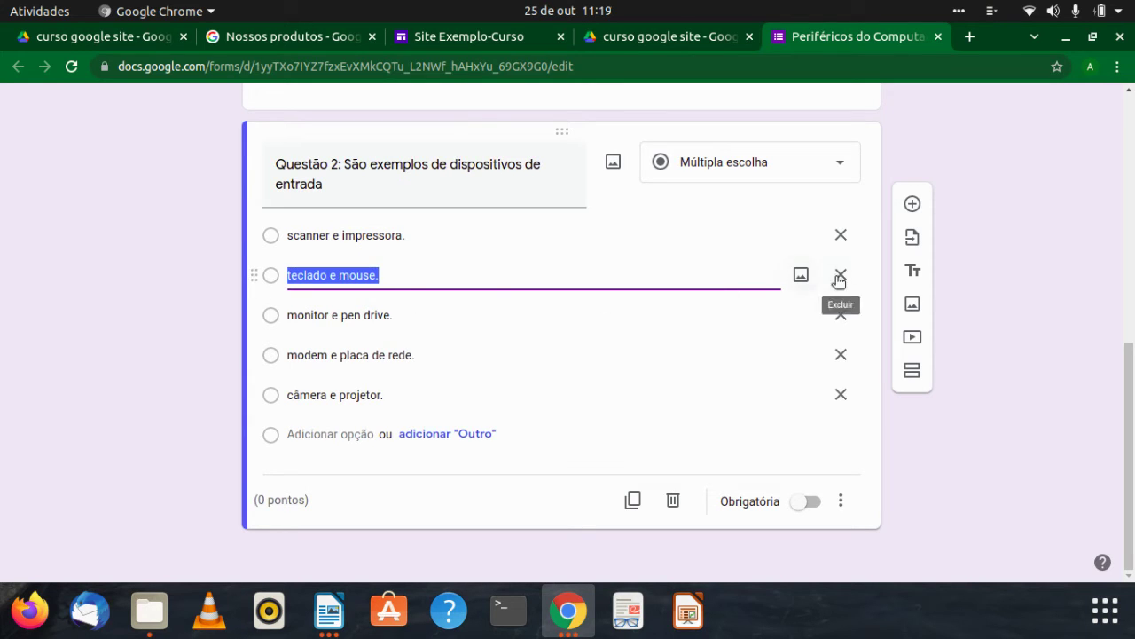
Step: Make Questão 2 a required question
{"action": "scroll", "coordinate": [474, 453], "scroll_direction": "up", "scroll_amount": 5}
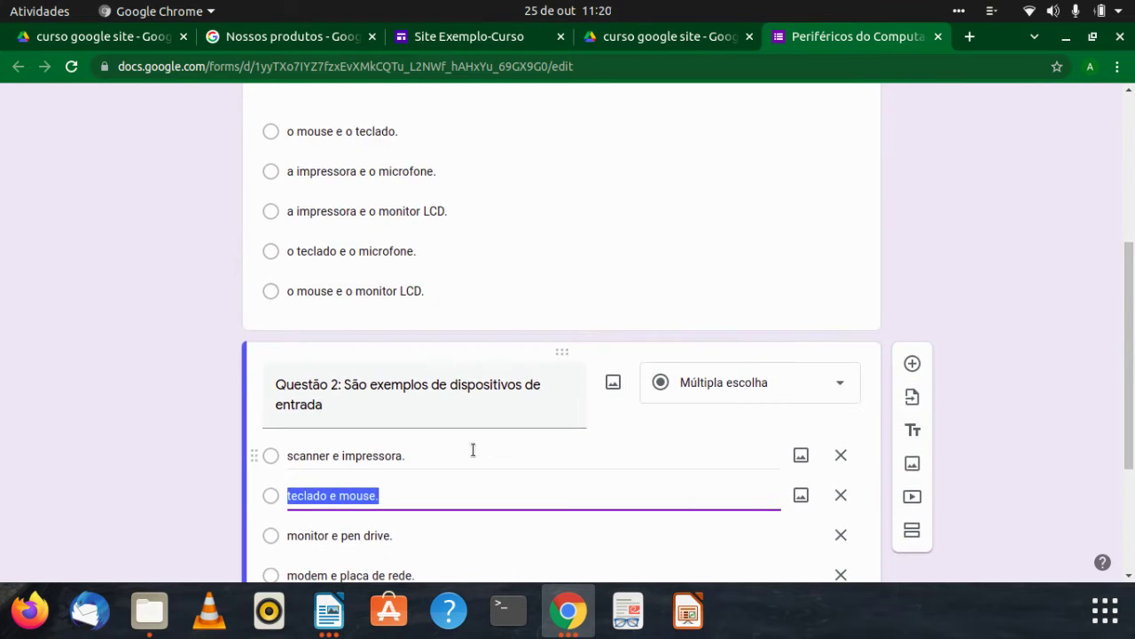
{"action": "scroll", "coordinate": [473, 450], "scroll_direction": "down", "scroll_amount": 5}
{"action": "left_click", "coordinate": [805, 501]}
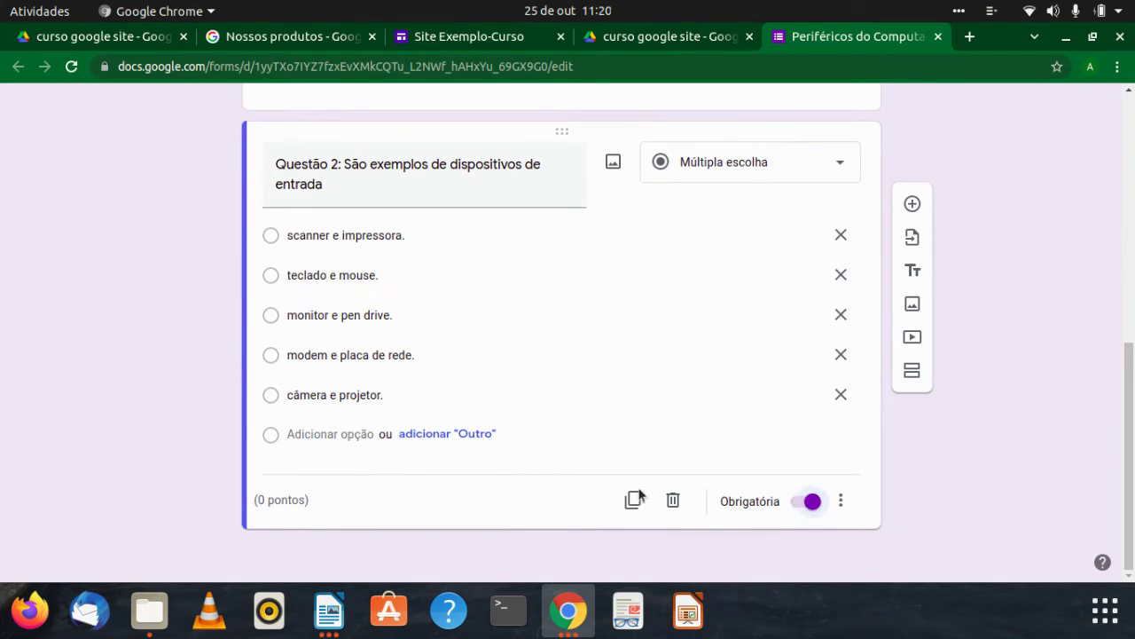
{"action": "scroll", "coordinate": [632, 479], "scroll_direction": "up", "scroll_amount": 3}
{"action": "scroll", "coordinate": [633, 479], "scroll_direction": "up", "scroll_amount": 4}
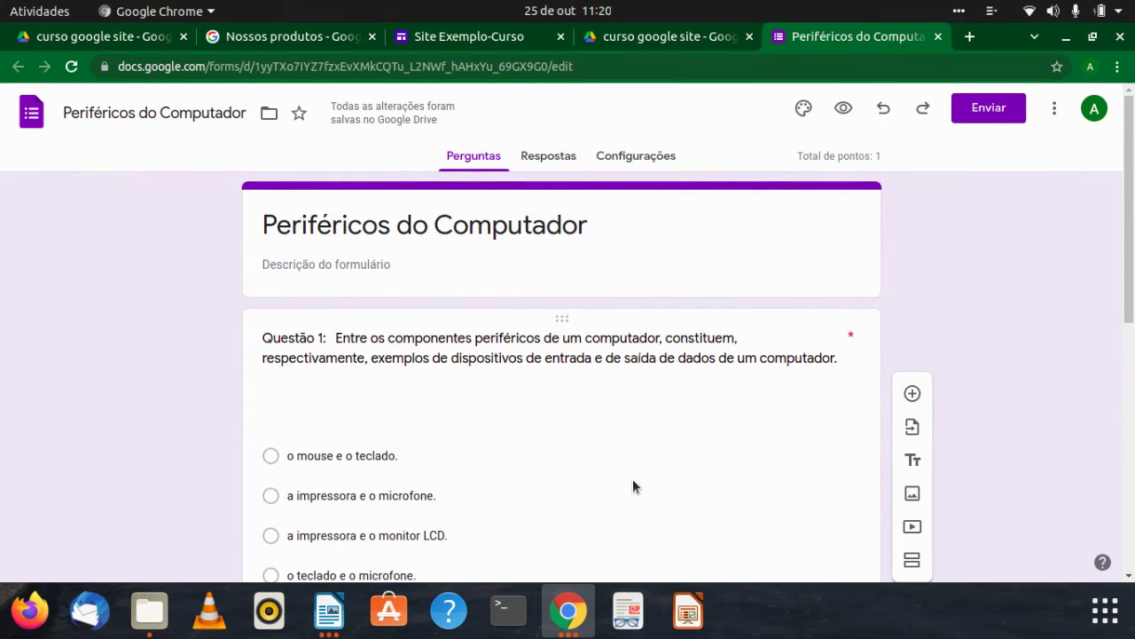
{"action": "scroll", "coordinate": [632, 483], "scroll_direction": "down", "scroll_amount": 7}
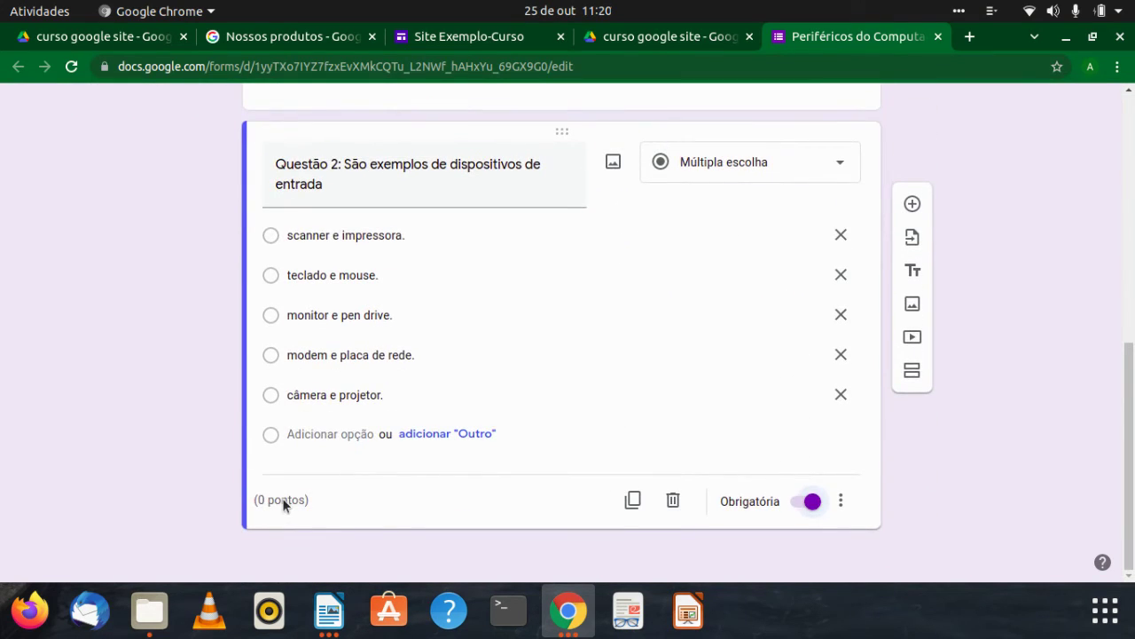
Step: Examine the quiz's settings for grade release, participant visibility, default question points, responses and presentation
{"action": "scroll", "coordinate": [497, 533], "scroll_direction": "up", "scroll_amount": 3}
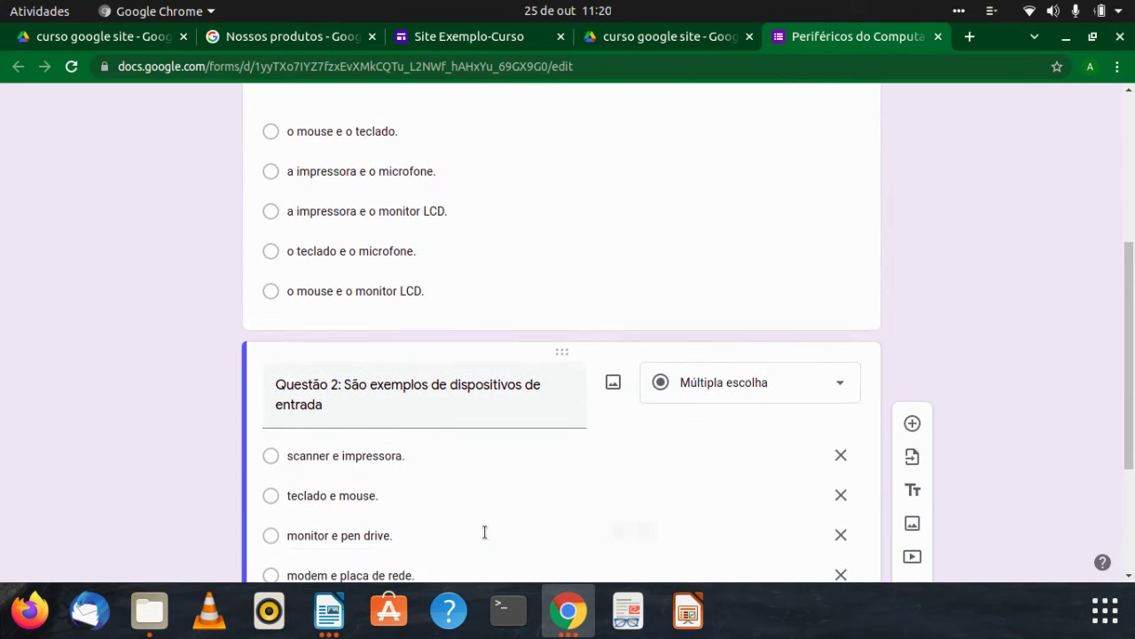
{"action": "scroll", "coordinate": [484, 532], "scroll_direction": "down", "scroll_amount": 3}
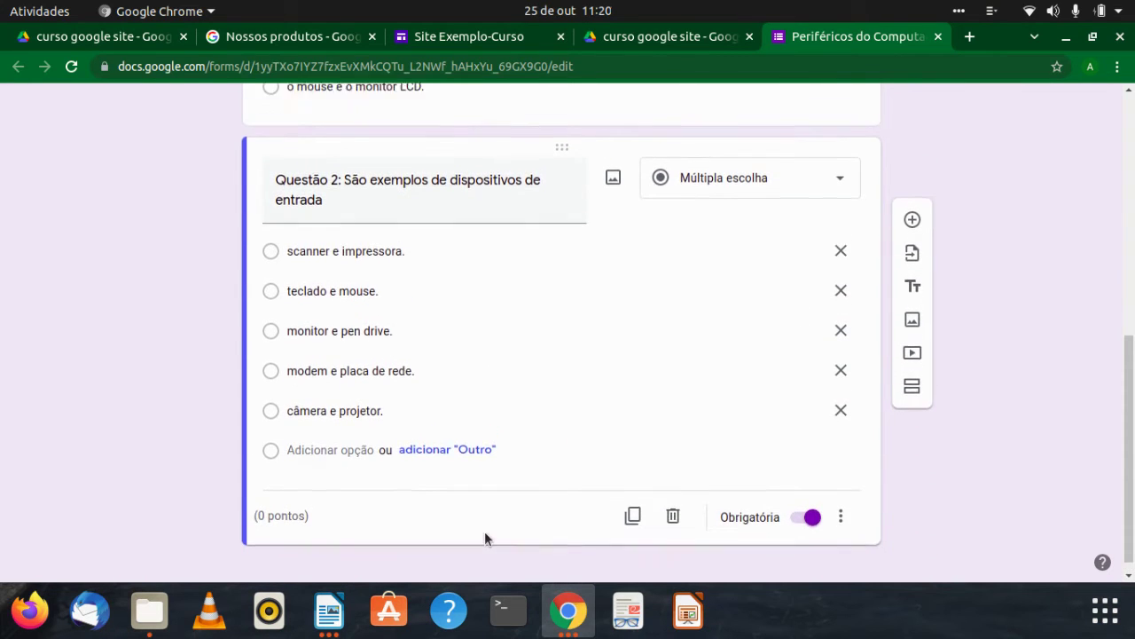
{"action": "scroll", "coordinate": [485, 532], "scroll_direction": "up", "scroll_amount": 1}
{"action": "scroll", "coordinate": [484, 531], "scroll_direction": "down", "scroll_amount": 1}
{"action": "scroll", "coordinate": [484, 531], "scroll_direction": "up", "scroll_amount": 7}
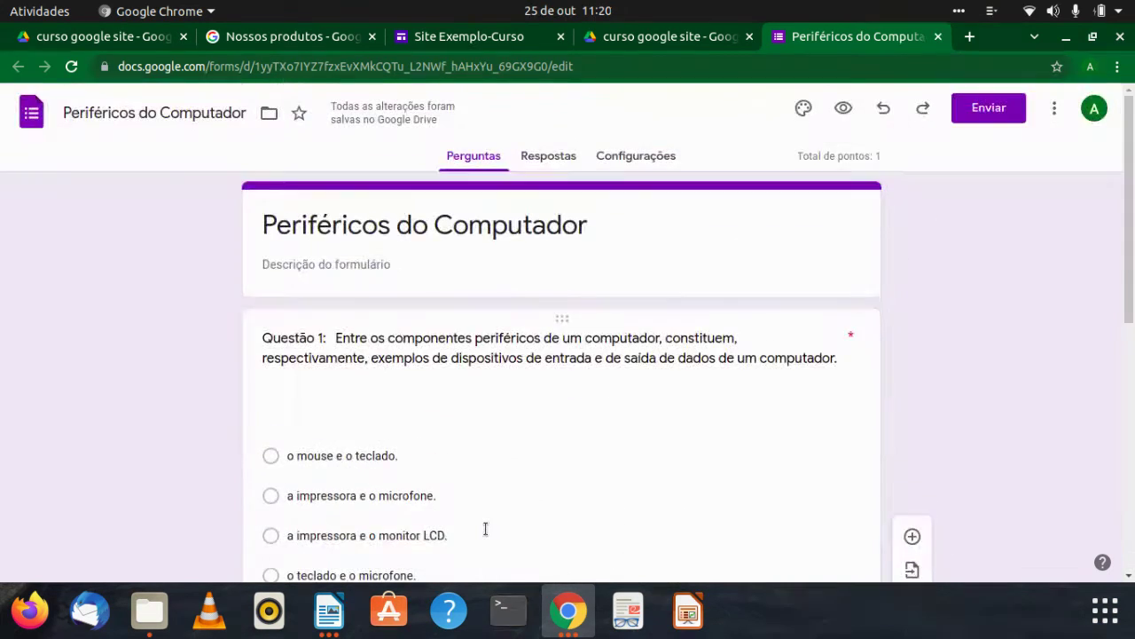
{"action": "left_click", "coordinate": [630, 155]}
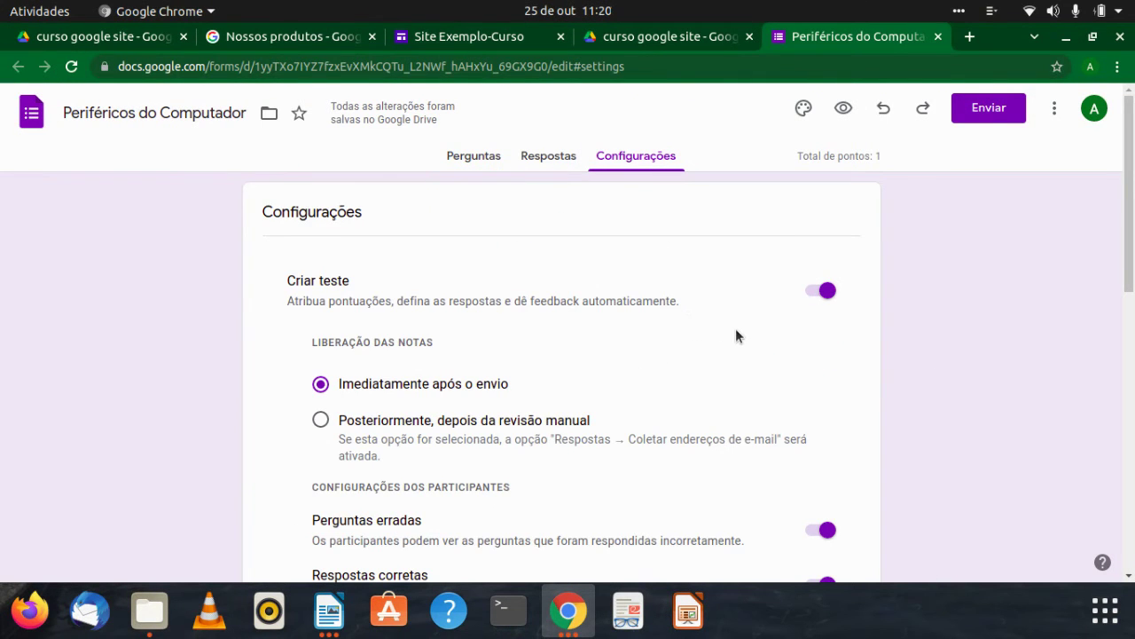
{"action": "scroll", "coordinate": [736, 336], "scroll_direction": "down", "scroll_amount": 5}
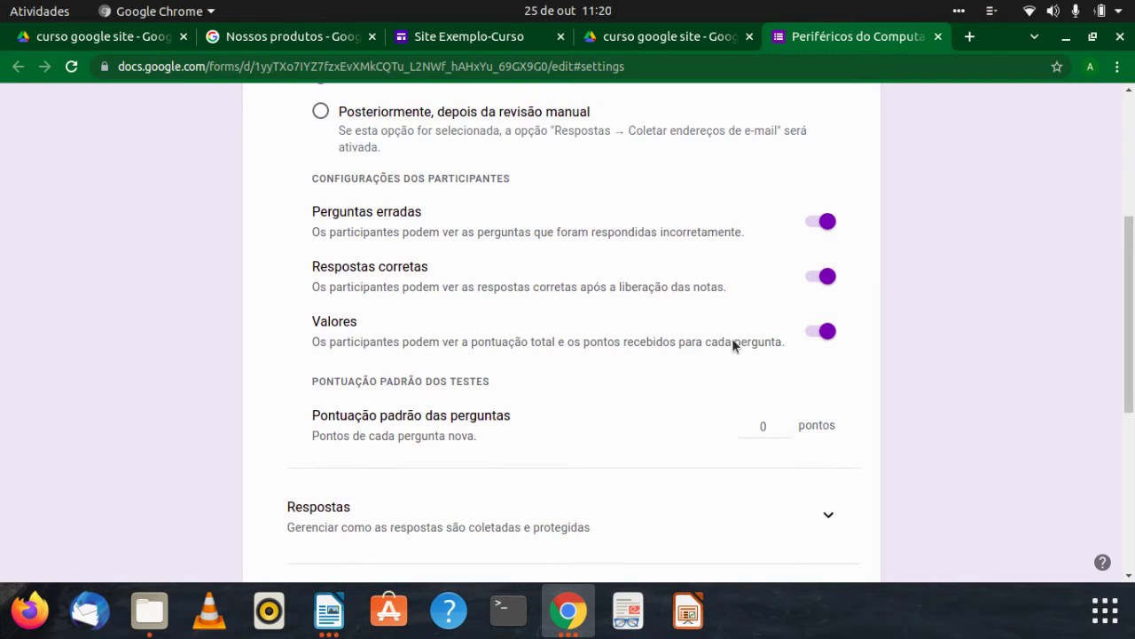
{"action": "scroll", "coordinate": [732, 346], "scroll_direction": "down", "scroll_amount": 6}
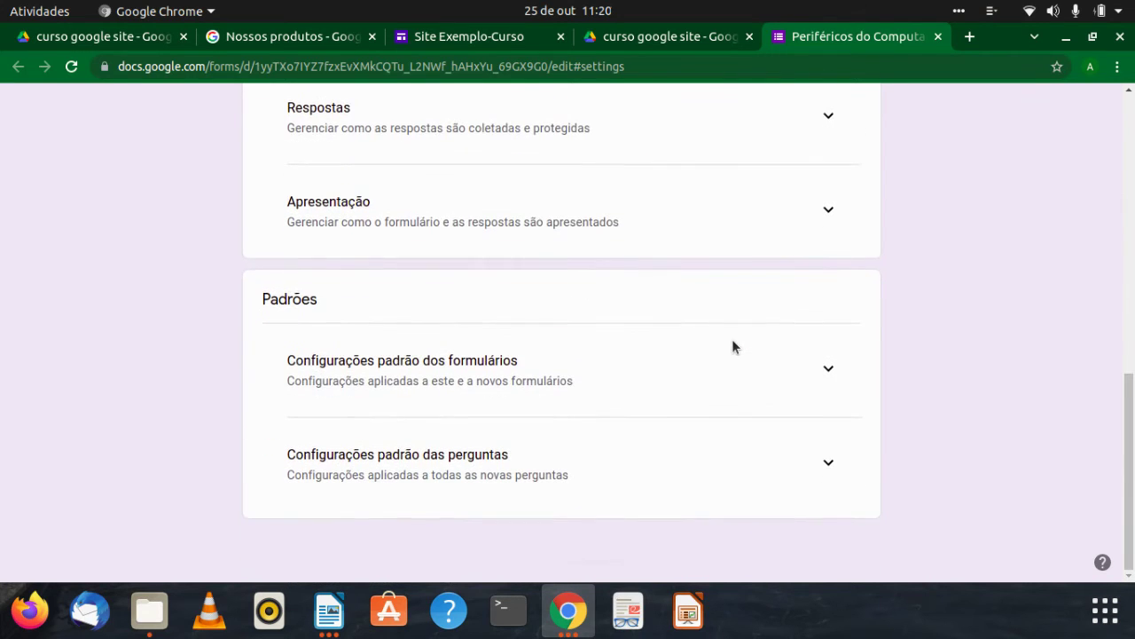
{"action": "scroll", "coordinate": [732, 346], "scroll_direction": "up", "scroll_amount": 10}
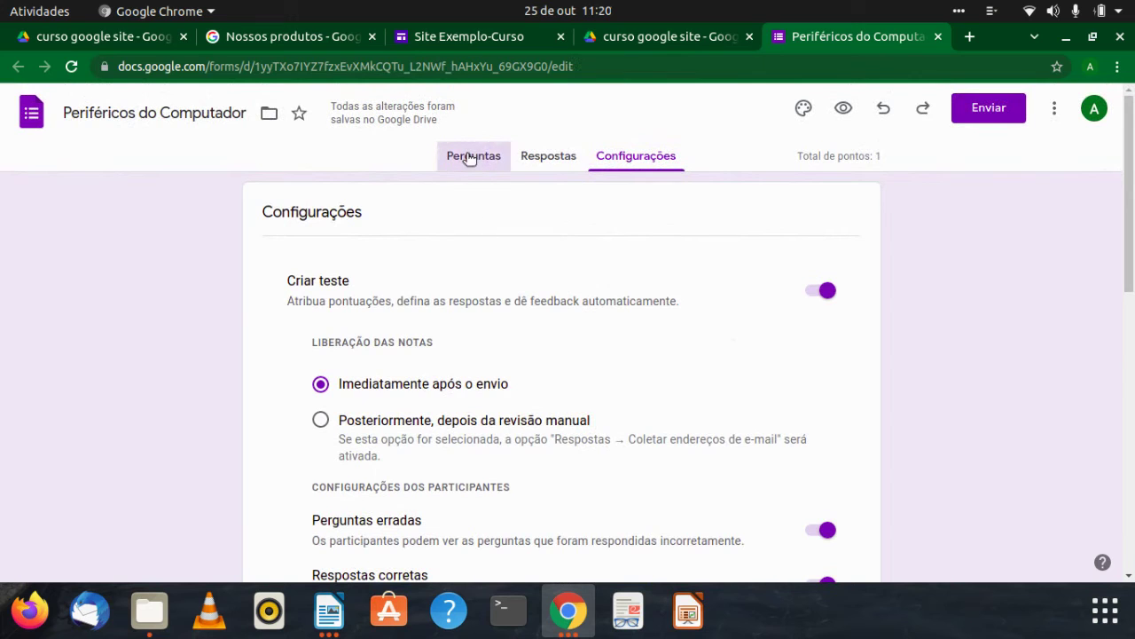
Step: Delete Questão 2 and add a new blank multiple-choice question after Questão 1
{"action": "left_click", "coordinate": [470, 164]}
{"action": "scroll", "coordinate": [573, 456], "scroll_direction": "down", "scroll_amount": 10}
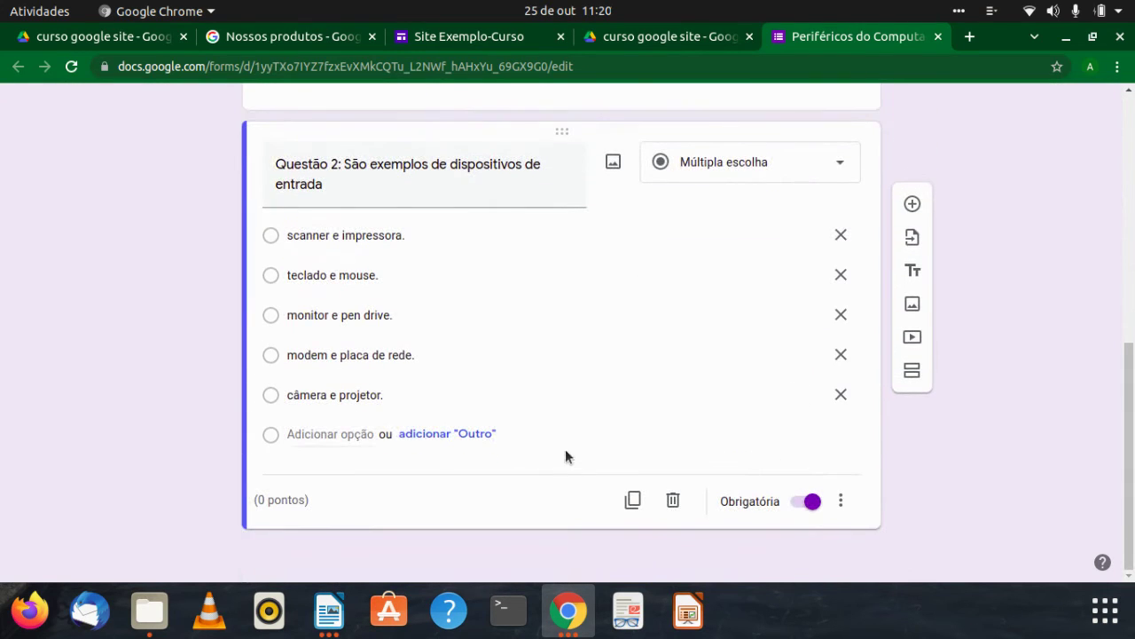
{"action": "scroll", "coordinate": [657, 441], "scroll_direction": "up", "scroll_amount": 3}
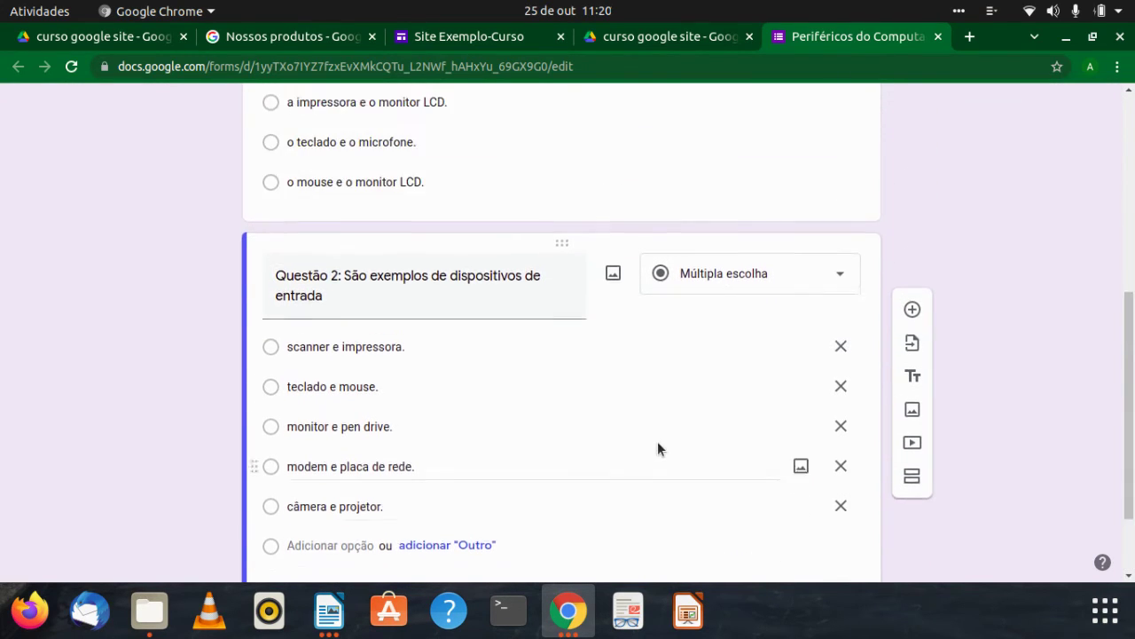
{"action": "scroll", "coordinate": [769, 456], "scroll_direction": "down", "scroll_amount": 3}
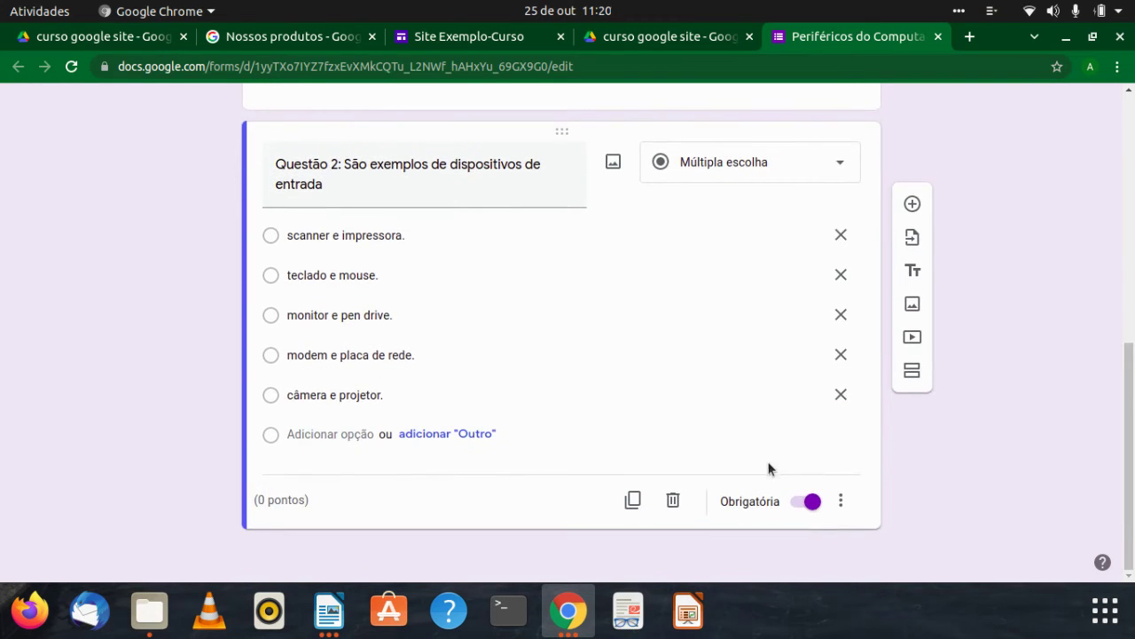
{"action": "scroll", "coordinate": [770, 494], "scroll_direction": "up", "scroll_amount": 4}
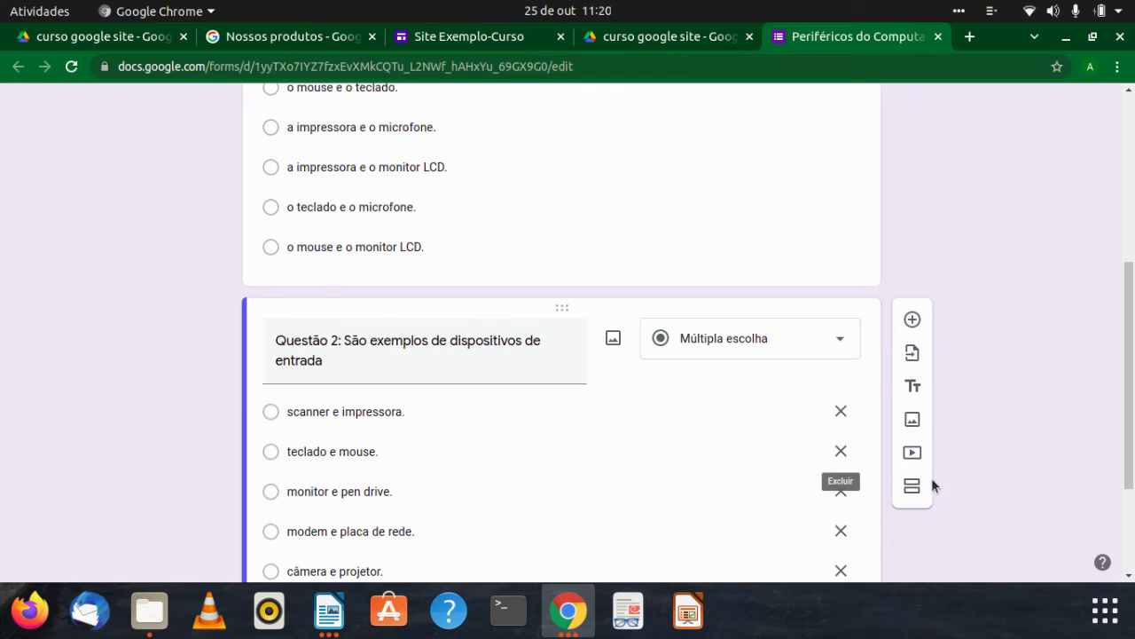
{"action": "scroll", "coordinate": [720, 474], "scroll_direction": "down", "scroll_amount": 2}
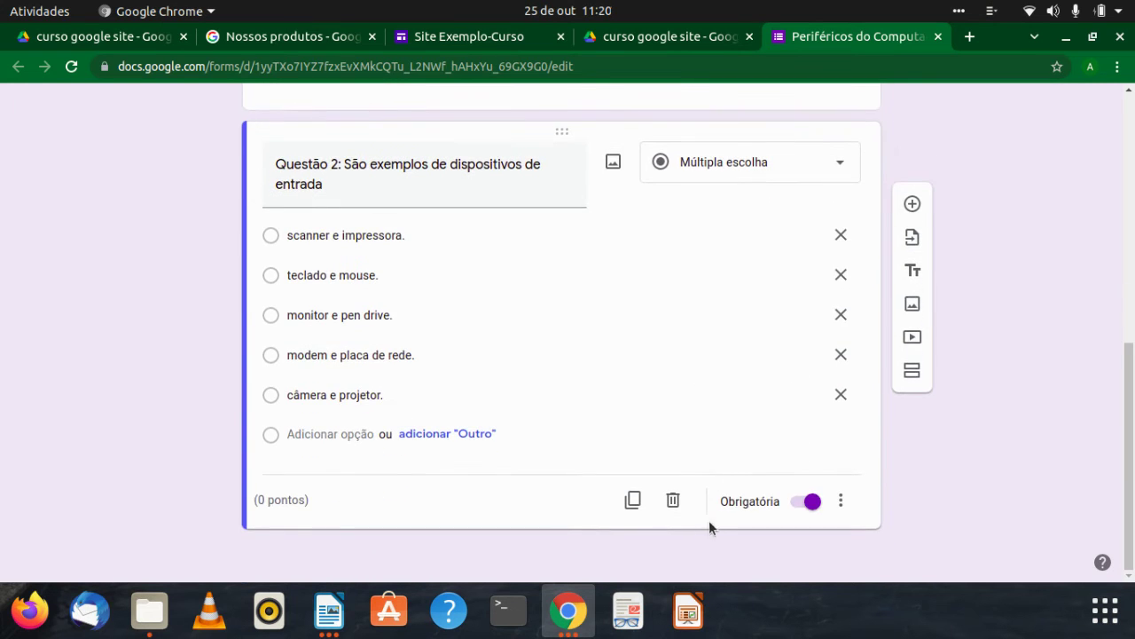
{"action": "left_click", "coordinate": [671, 502]}
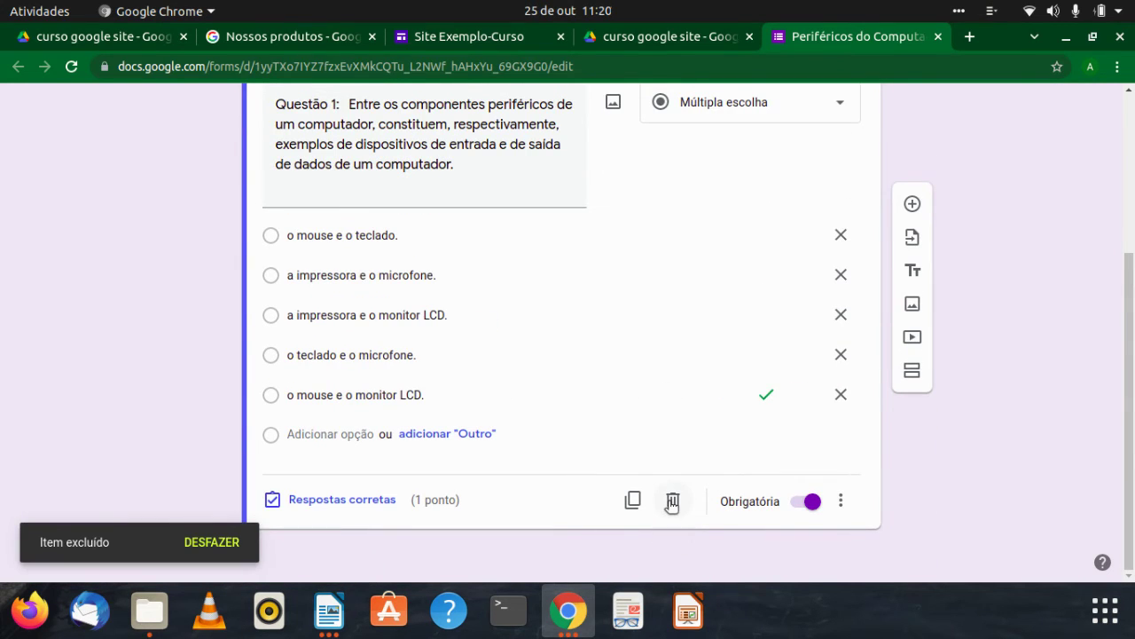
{"action": "scroll", "coordinate": [585, 453], "scroll_direction": "up", "scroll_amount": 3}
{"action": "scroll", "coordinate": [585, 454], "scroll_direction": "down", "scroll_amount": 3}
{"action": "left_click", "coordinate": [914, 204]}
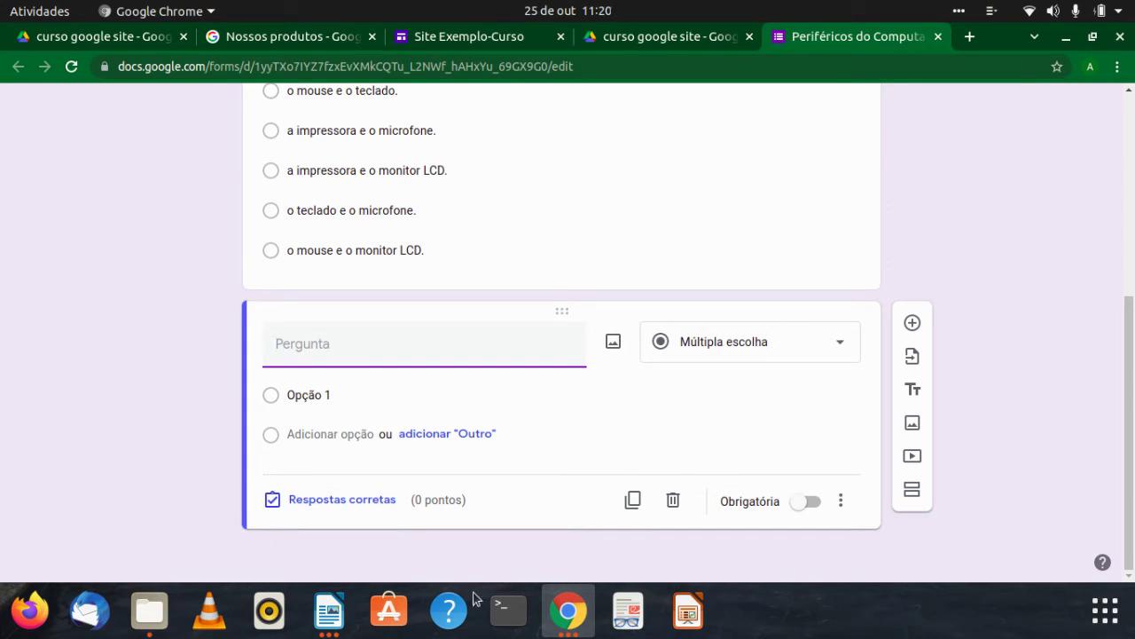
Step: Paste the five Questão 2 alternatives from banco de questões.odt, "scanner e impressora." through "câmera e projetor.", as the new question's options
{"action": "left_click", "coordinate": [328, 610]}
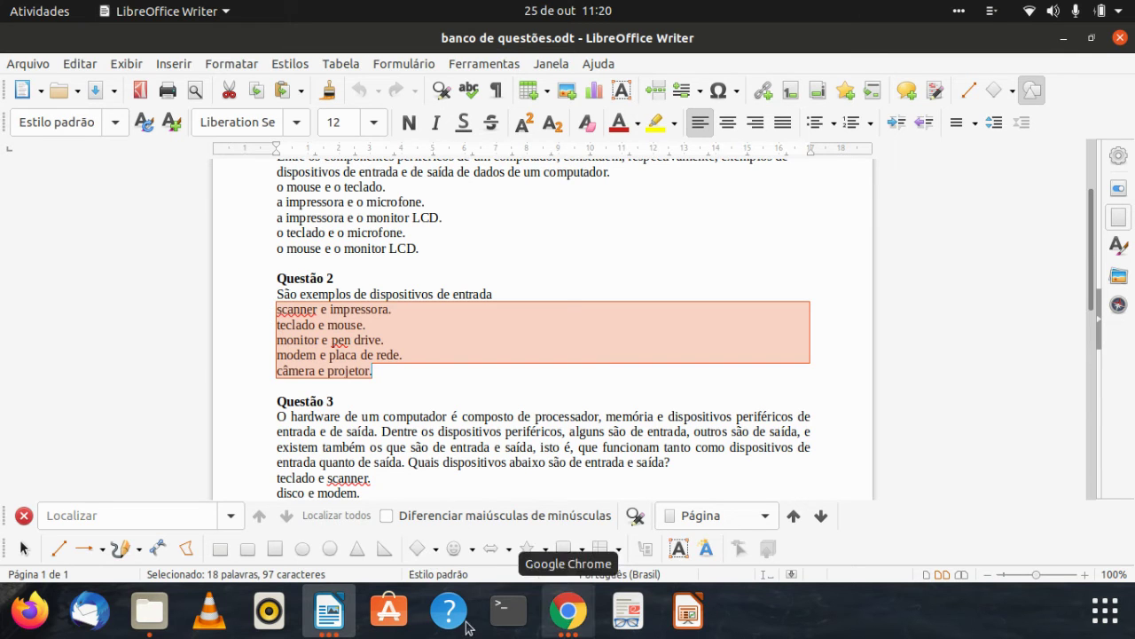
{"action": "left_click", "coordinate": [568, 611]}
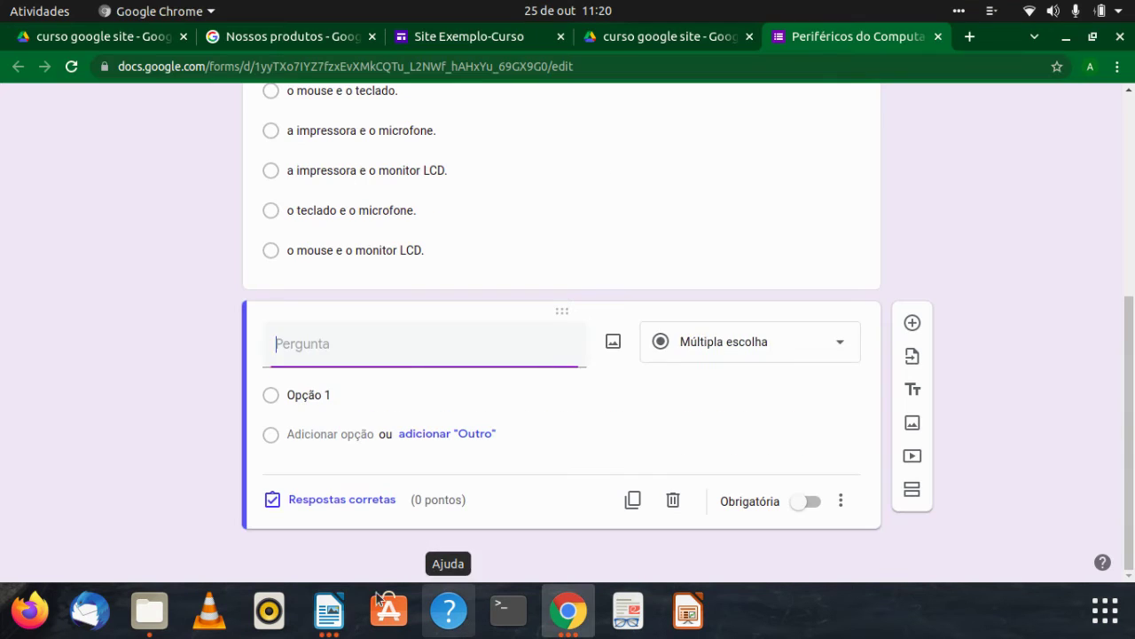
{"action": "left_click", "coordinate": [302, 394]}
{"action": "type", "text": "scanner e impressora. teclado e mouse. monitor e pen drive. modem e placa de rede. câmera e projetor."}
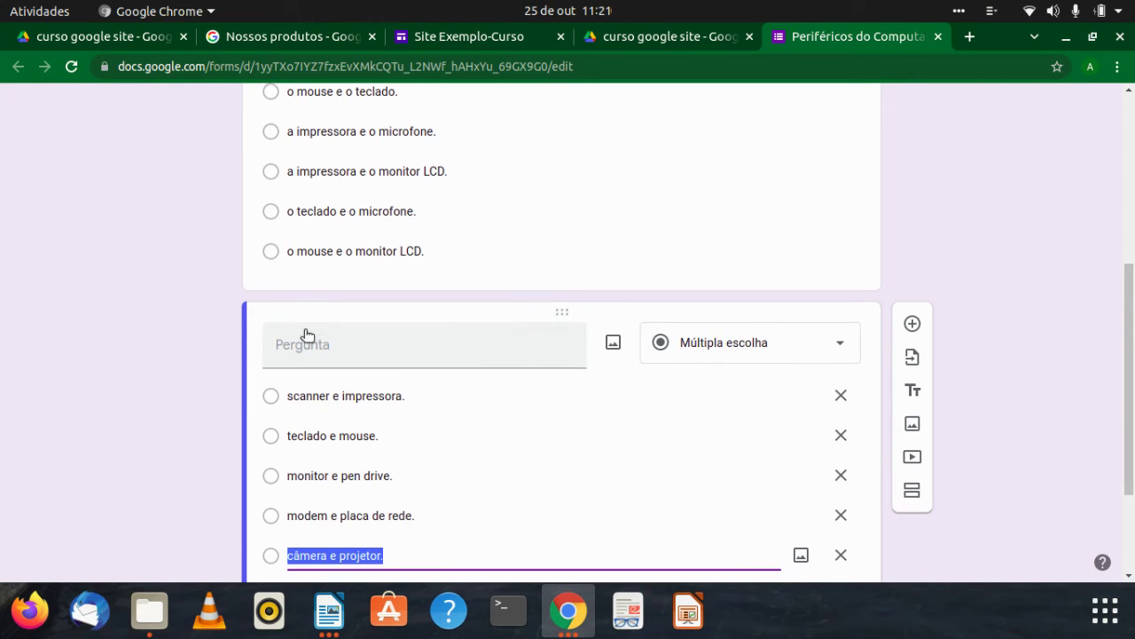
Step: Open the new question's answer key, undo the pasted options there and finish the key
{"action": "scroll", "coordinate": [306, 335], "scroll_direction": "down", "scroll_amount": 3}
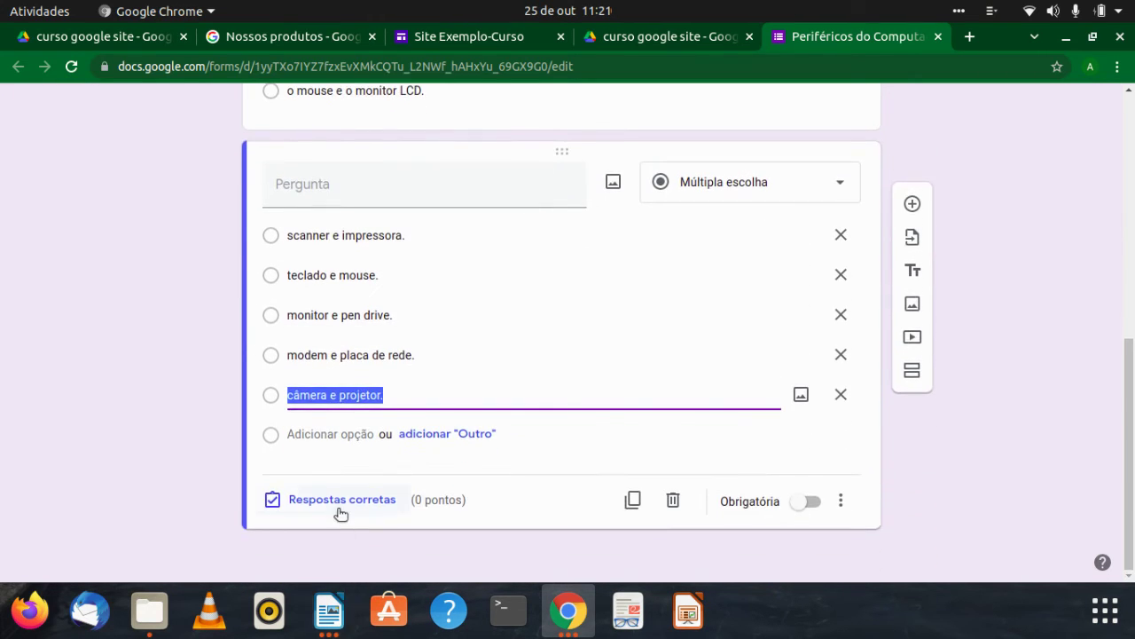
{"action": "left_click", "coordinate": [341, 510]}
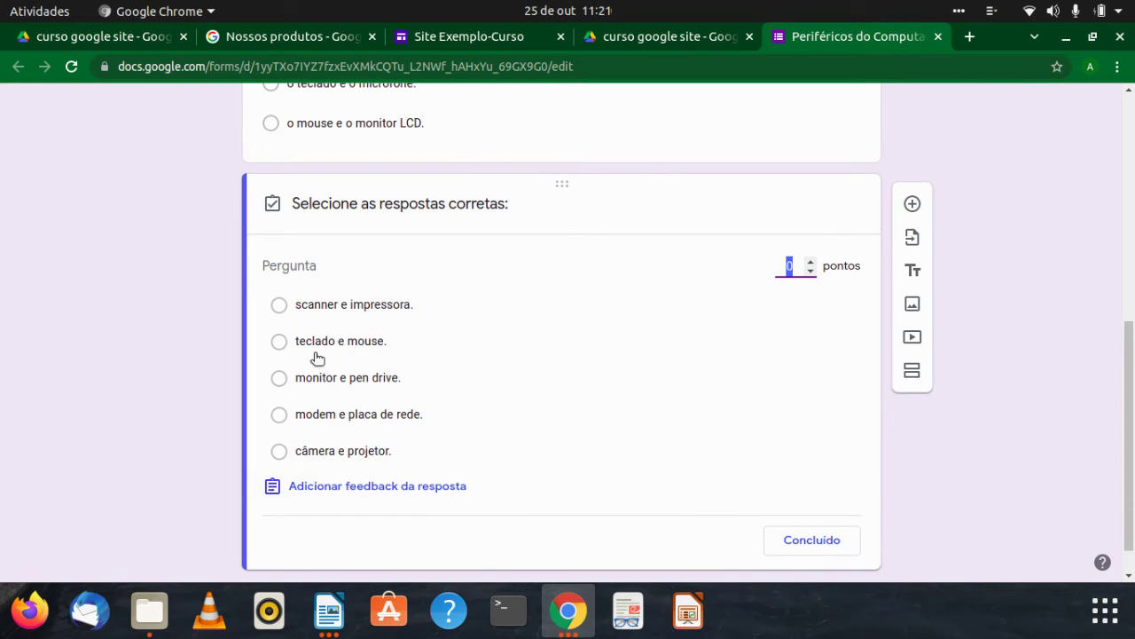
{"action": "scroll", "coordinate": [582, 461], "scroll_direction": "up", "scroll_amount": 3}
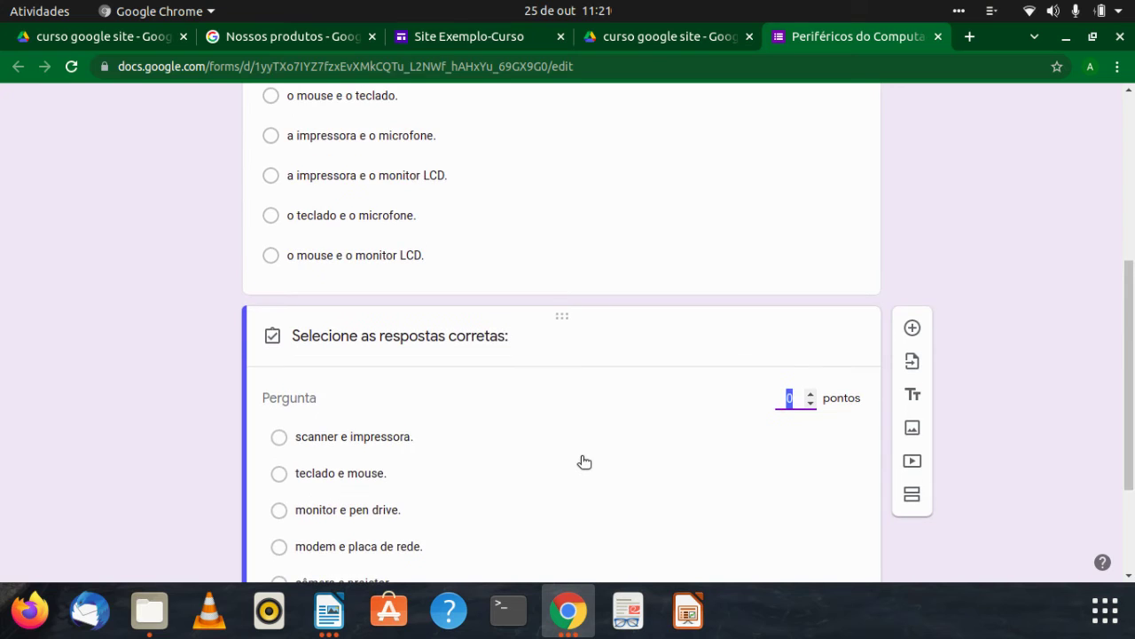
{"action": "scroll", "coordinate": [583, 461], "scroll_direction": "down", "scroll_amount": 3}
{"action": "left_click", "coordinate": [583, 457]}
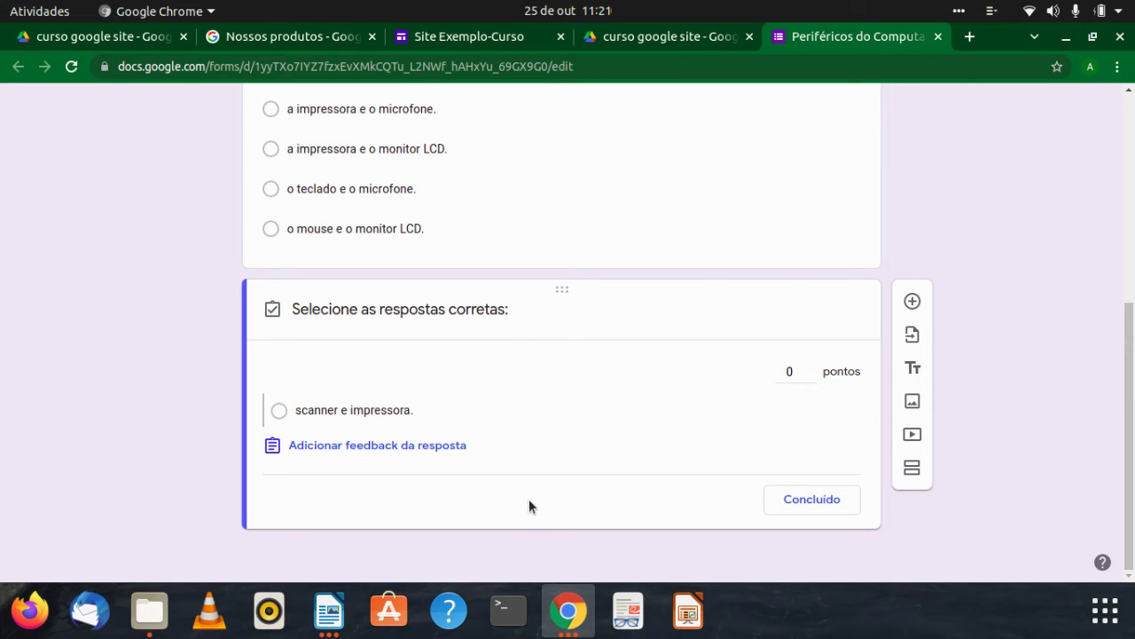
{"action": "key", "text": "ctrl+z"}
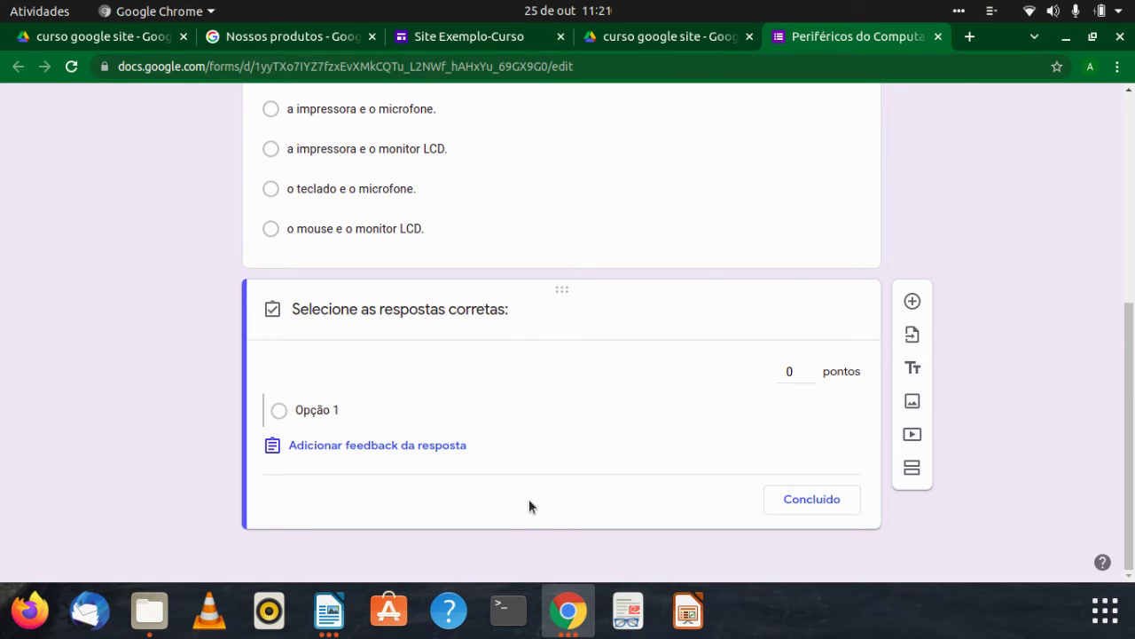
{"action": "left_click", "coordinate": [321, 412]}
{"action": "left_click", "coordinate": [322, 412]}
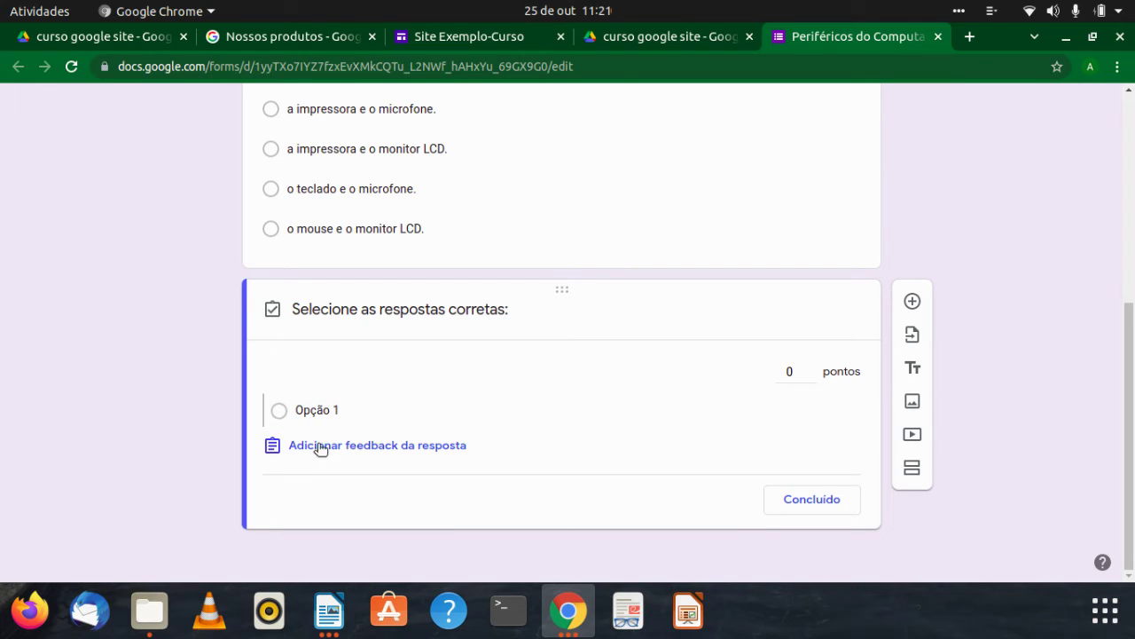
{"action": "left_click", "coordinate": [786, 505]}
Step: Fill the untitled question's options with "scanner e impressora.", "teclado e mouse.", "monitor e pen drive.", "modem e placa de rede." and "câmera e projetor."
{"action": "left_click", "coordinate": [321, 393]}
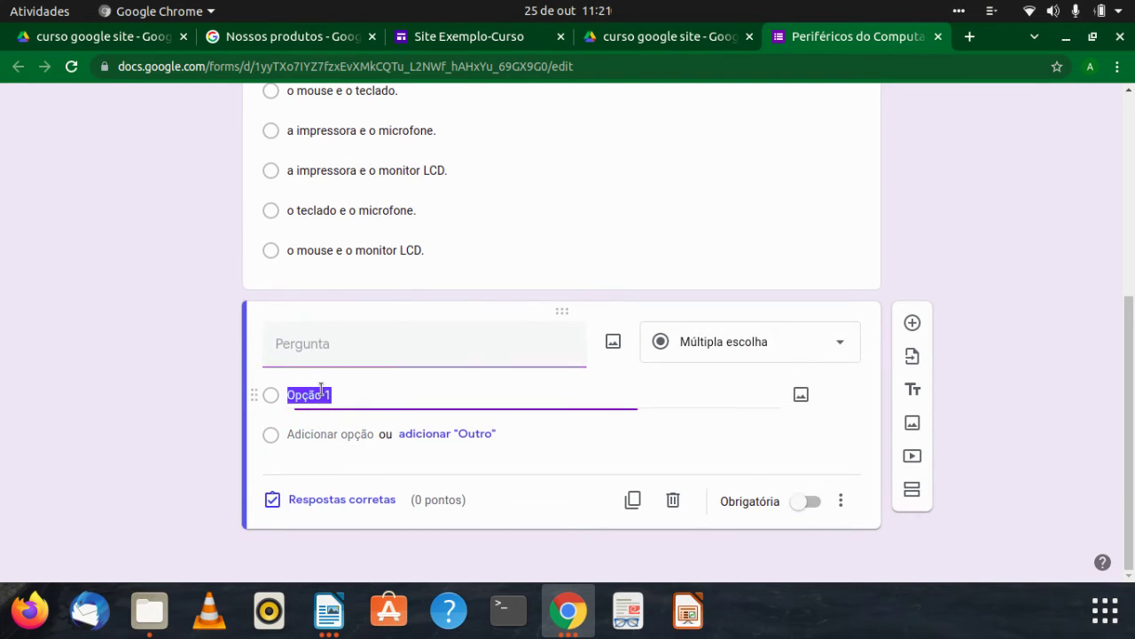
{"action": "type", "text": "scanner e impressora. teclado e mouse. monitor e pen drive. modem e placa de rede. câmera e projetor."}
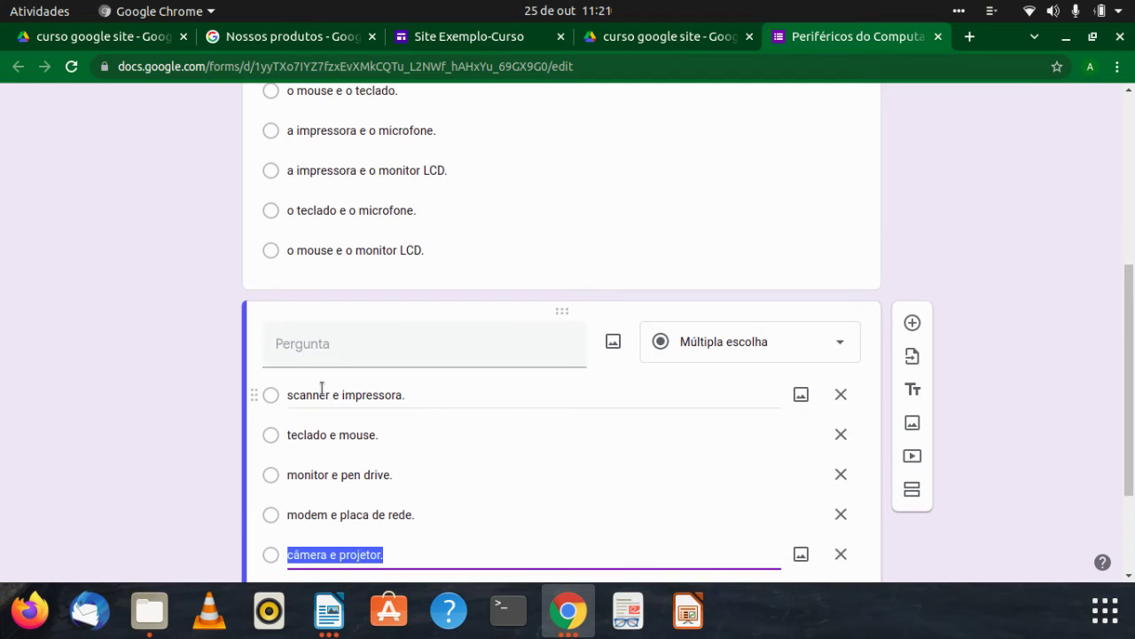
{"action": "scroll", "coordinate": [396, 491], "scroll_direction": "down", "scroll_amount": 3}
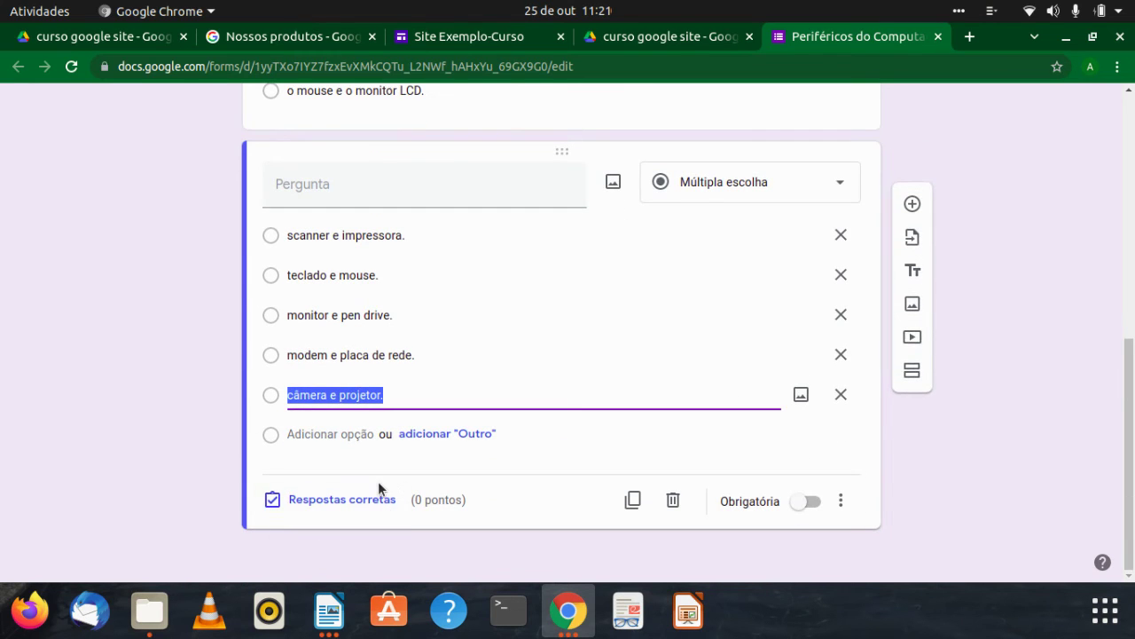
Step: Copy the Questão 2 statement from banco de questões.odt and title the question "Questão 2: São exemplos de dispositivos de entrada"
{"action": "scroll", "coordinate": [378, 481], "scroll_direction": "up", "scroll_amount": 2}
{"action": "scroll", "coordinate": [378, 481], "scroll_direction": "up", "scroll_amount": 2}
{"action": "left_click", "coordinate": [327, 367]}
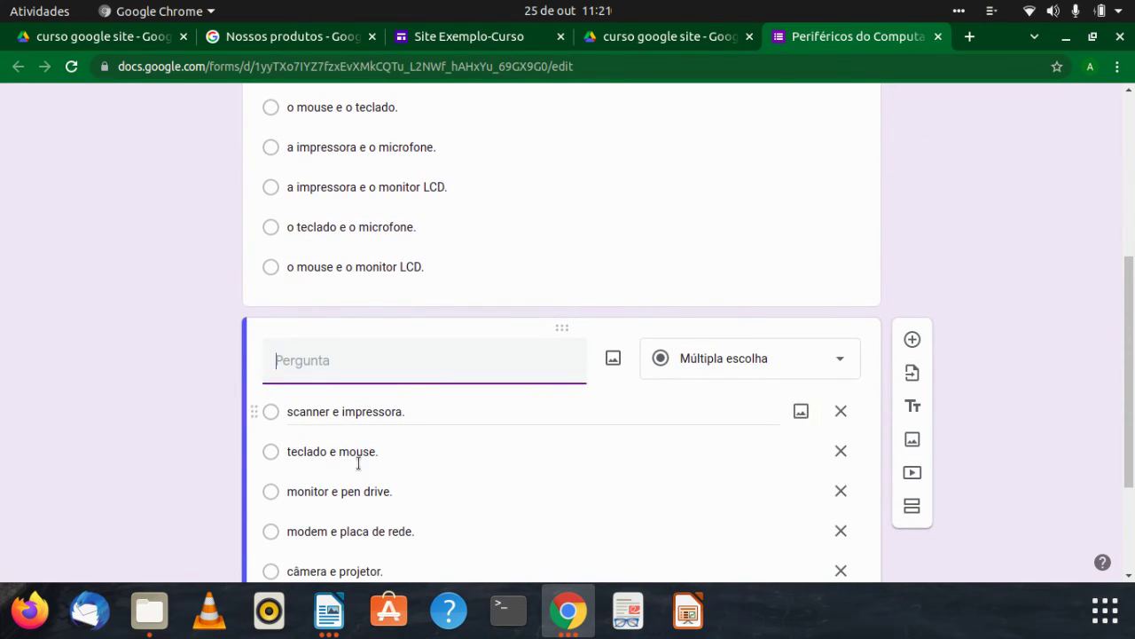
{"action": "left_click", "coordinate": [328, 612]}
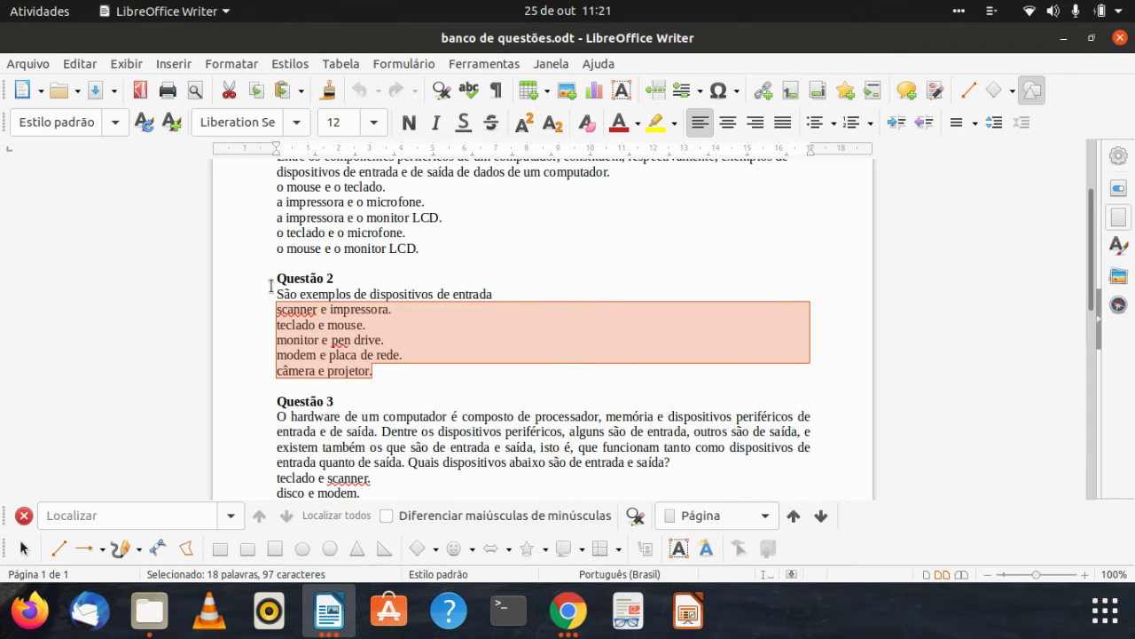
{"action": "left_click_drag", "start_coordinate": [271, 286], "coordinate": [517, 289]}
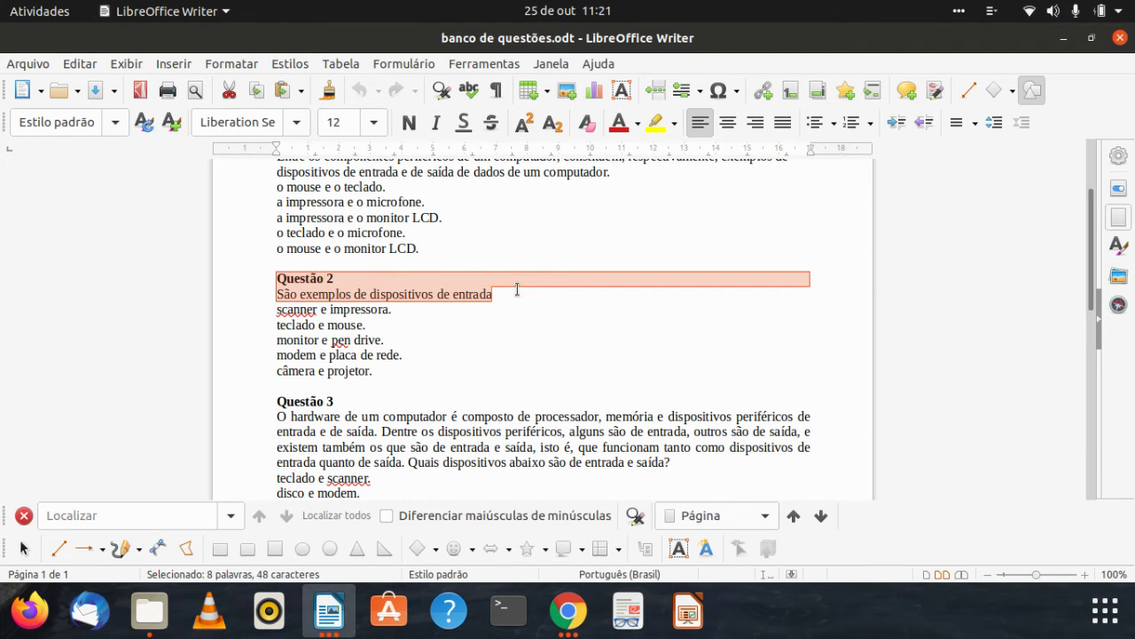
{"action": "key", "text": "alt+Tab"}
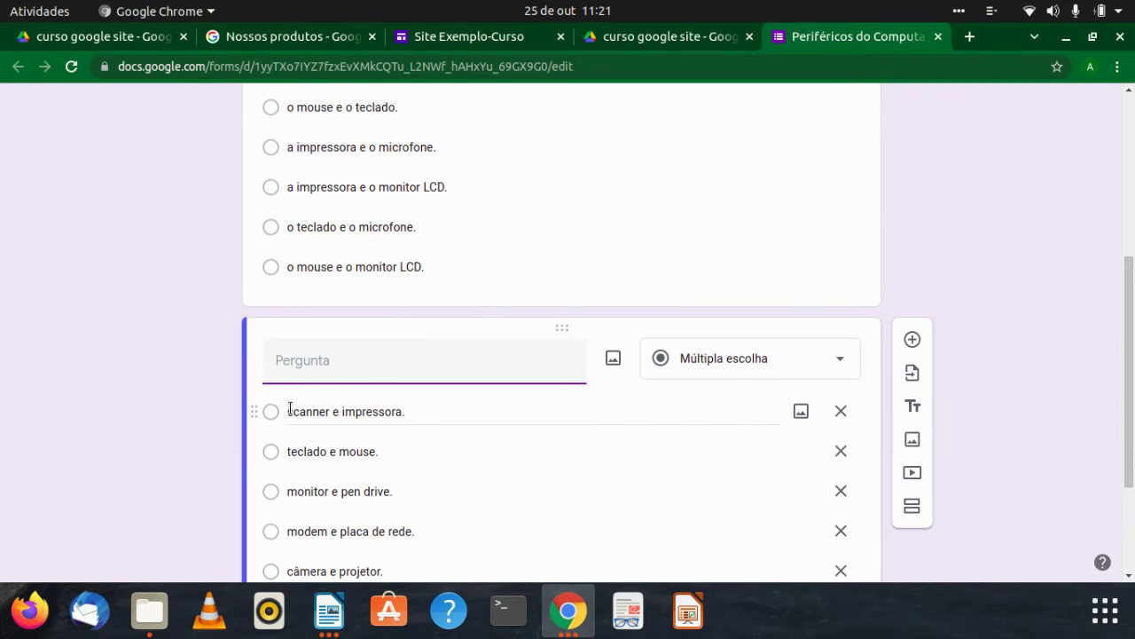
{"action": "type", "text": "Questão 2São exemplos de dispositivos de entrada"}
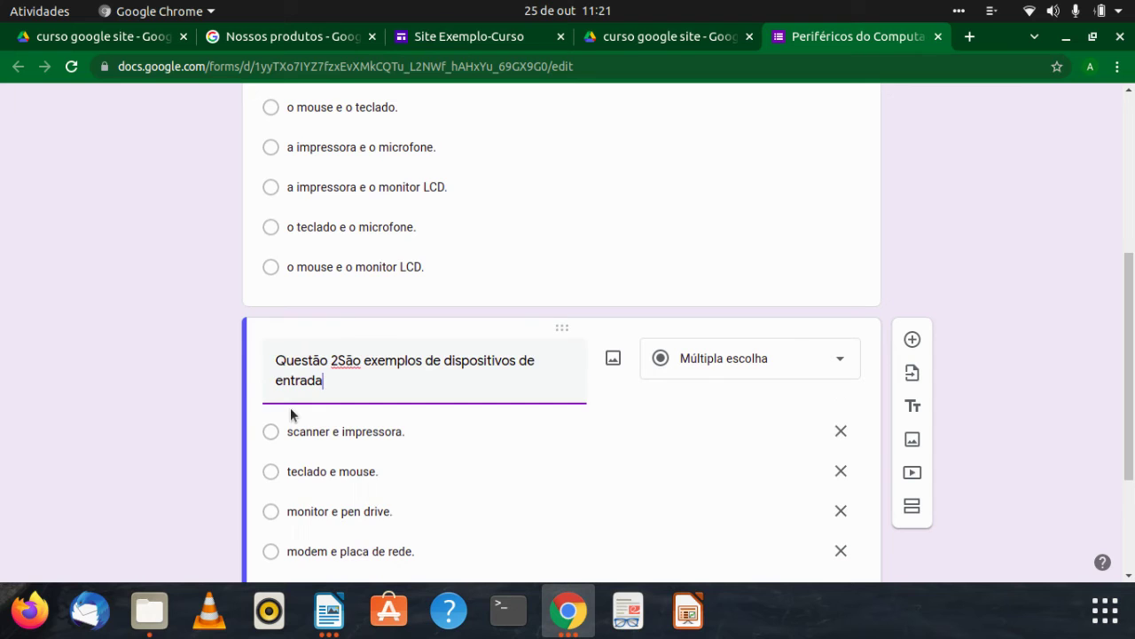
{"action": "left_click", "coordinate": [337, 360]}
{"action": "type", "text": ":"}
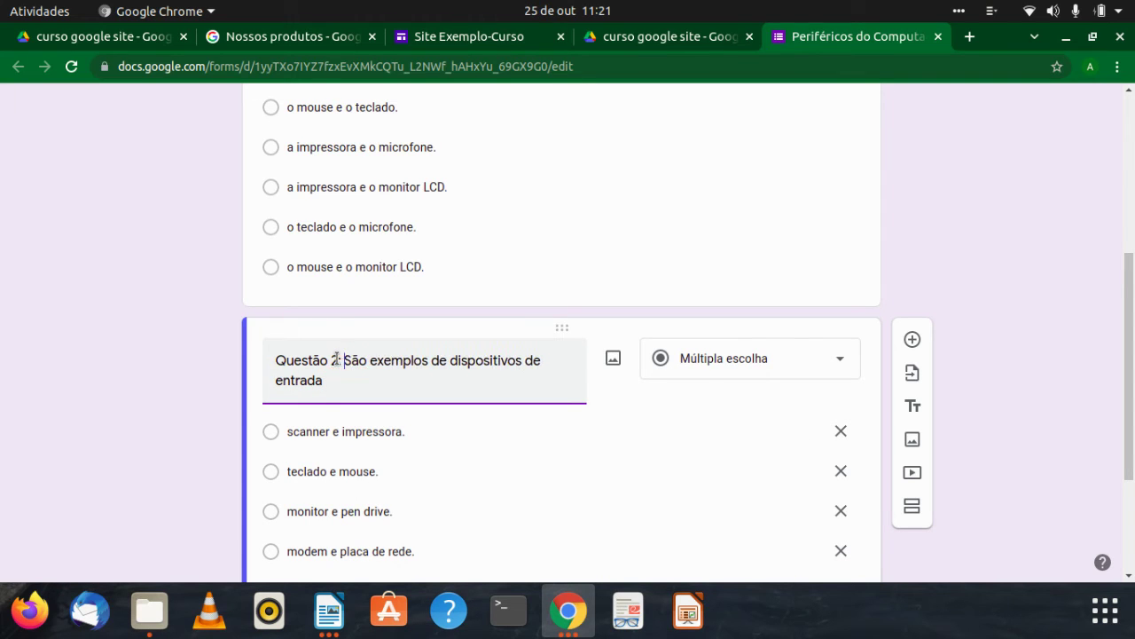
Step: In the answer key of Questão 2, set the worth to 1 point and mark "teclado e mouse." as correct
{"action": "scroll", "coordinate": [340, 369], "scroll_direction": "down", "scroll_amount": 3}
{"action": "scroll", "coordinate": [388, 532], "scroll_direction": "down", "scroll_amount": 2}
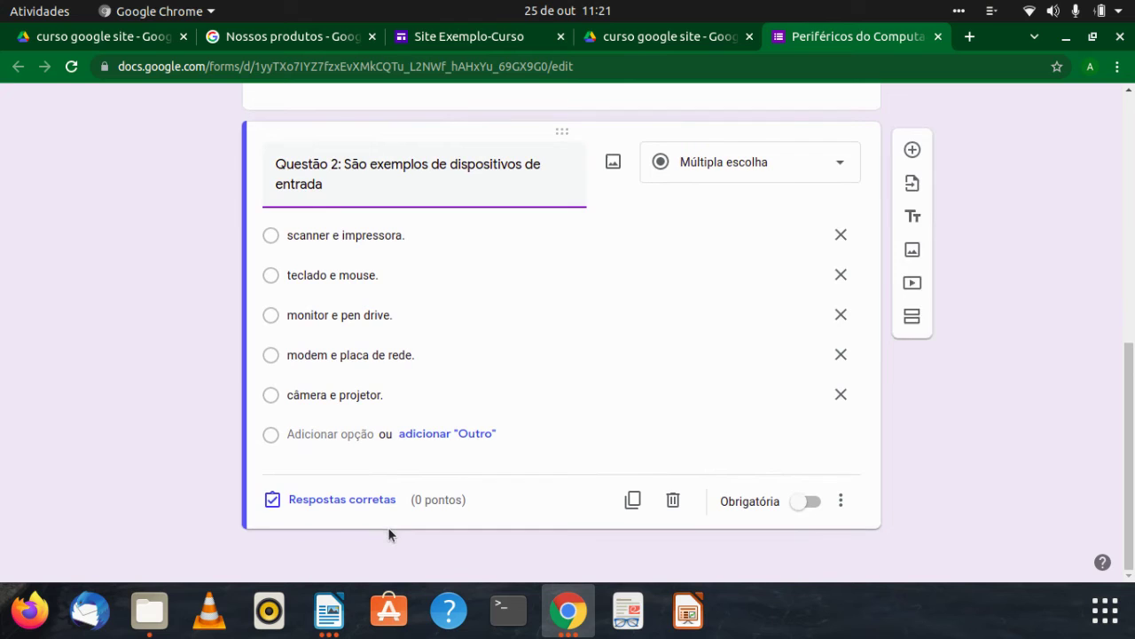
{"action": "left_click", "coordinate": [342, 507]}
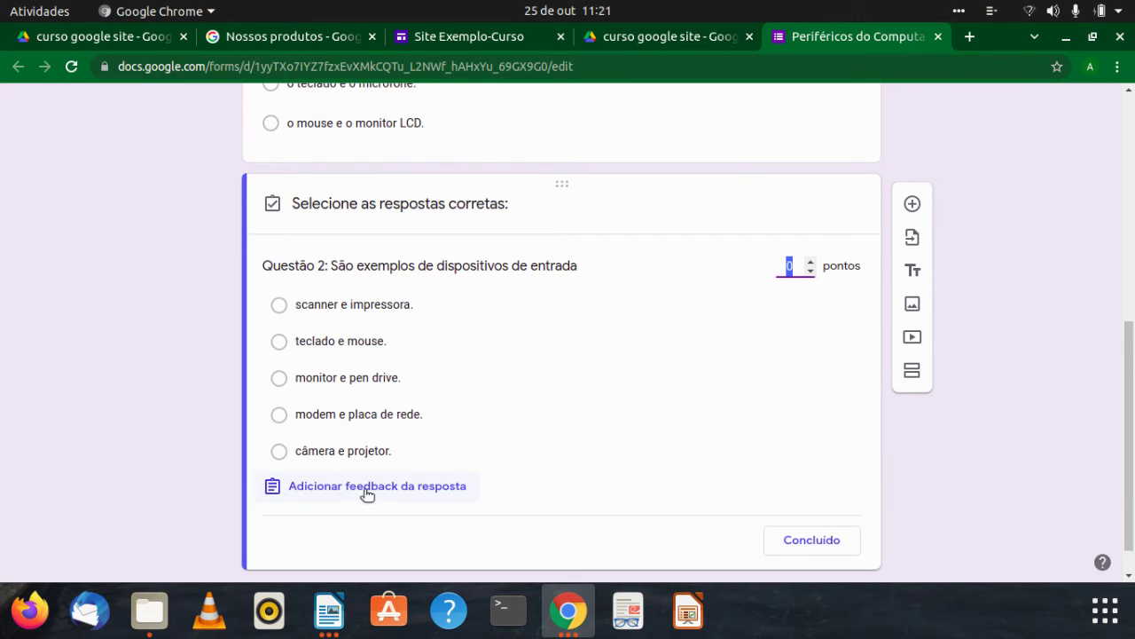
{"action": "left_click", "coordinate": [810, 264]}
{"action": "left_click", "coordinate": [280, 343]}
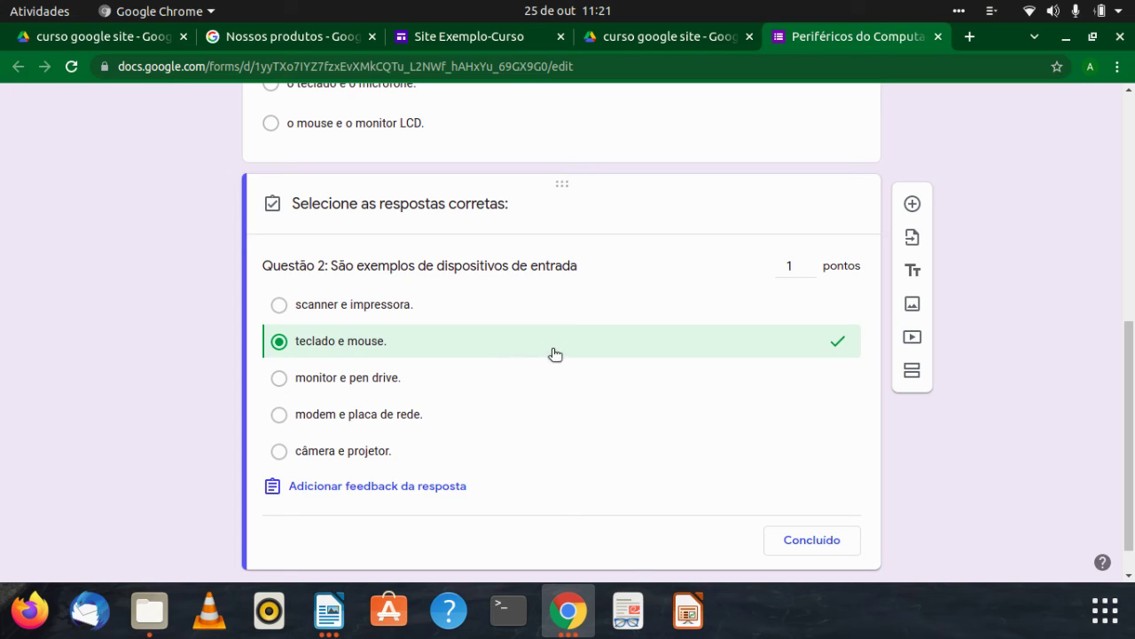
Step: Finish the answer key of Questão 2, look over the quiz and close the form
{"action": "left_click", "coordinate": [819, 539]}
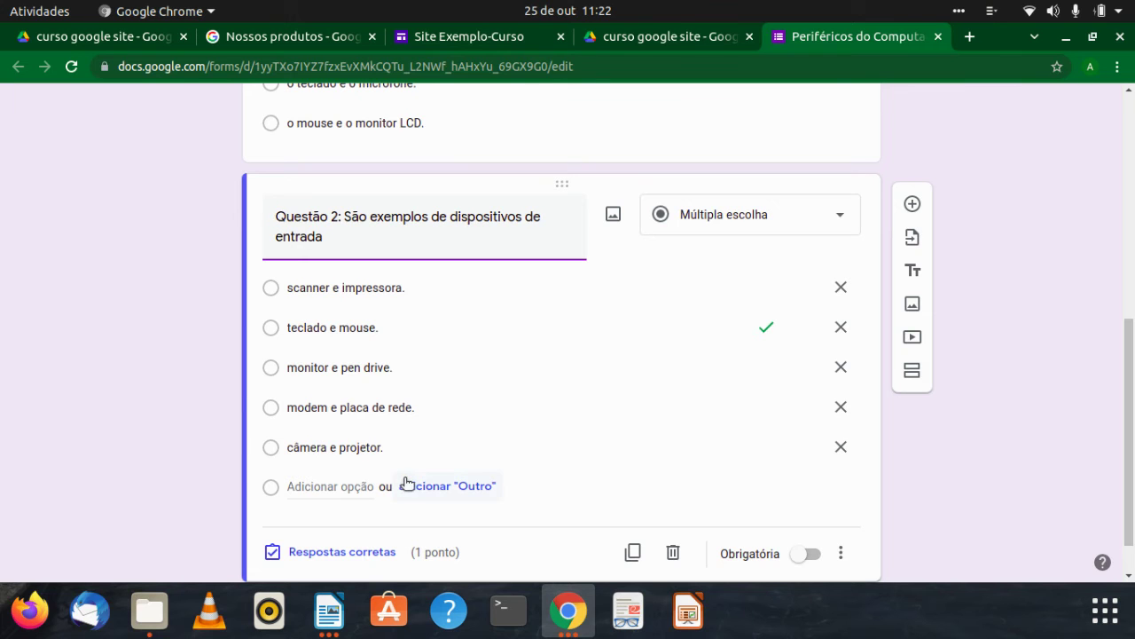
{"action": "scroll", "coordinate": [405, 479], "scroll_direction": "up", "scroll_amount": 6}
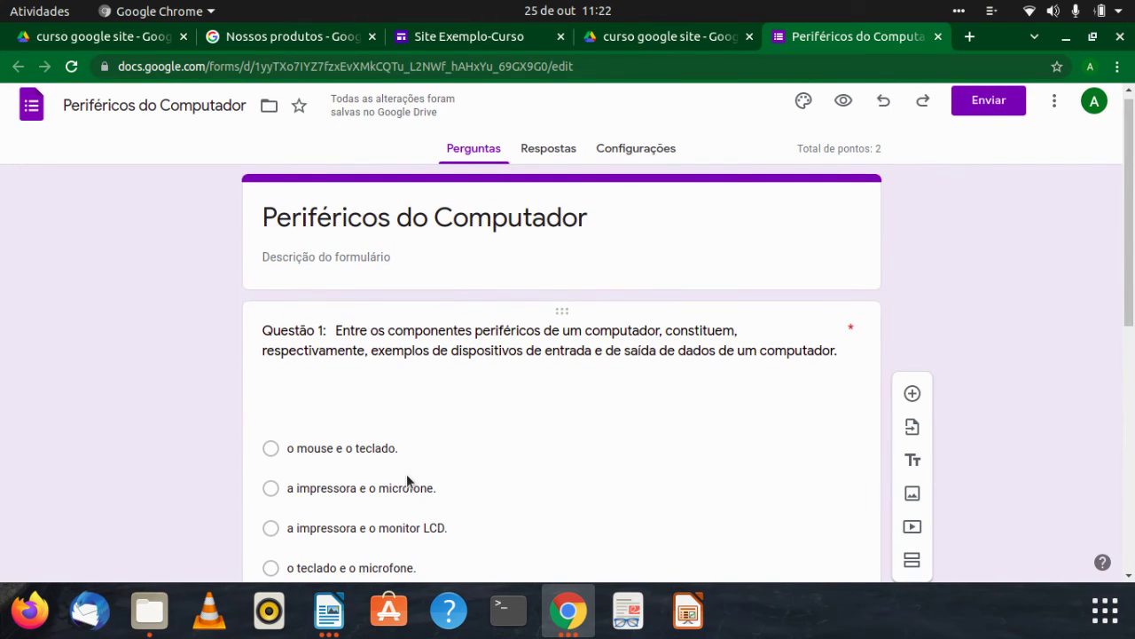
{"action": "scroll", "coordinate": [406, 474], "scroll_direction": "down", "scroll_amount": 5}
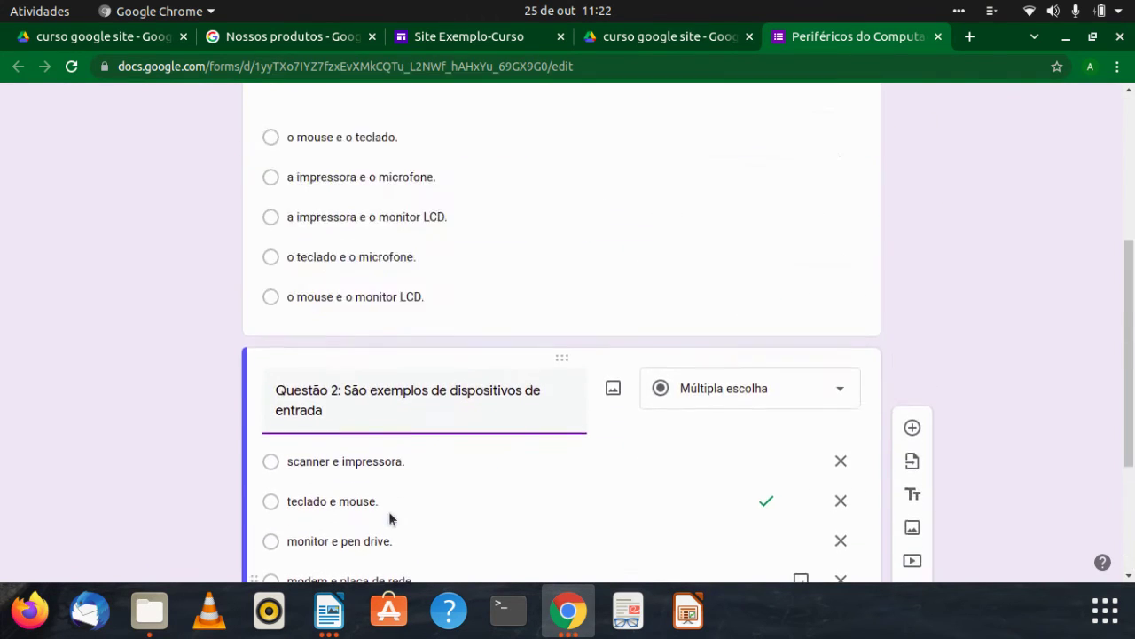
{"action": "scroll", "coordinate": [390, 510], "scroll_direction": "up", "scroll_amount": 5}
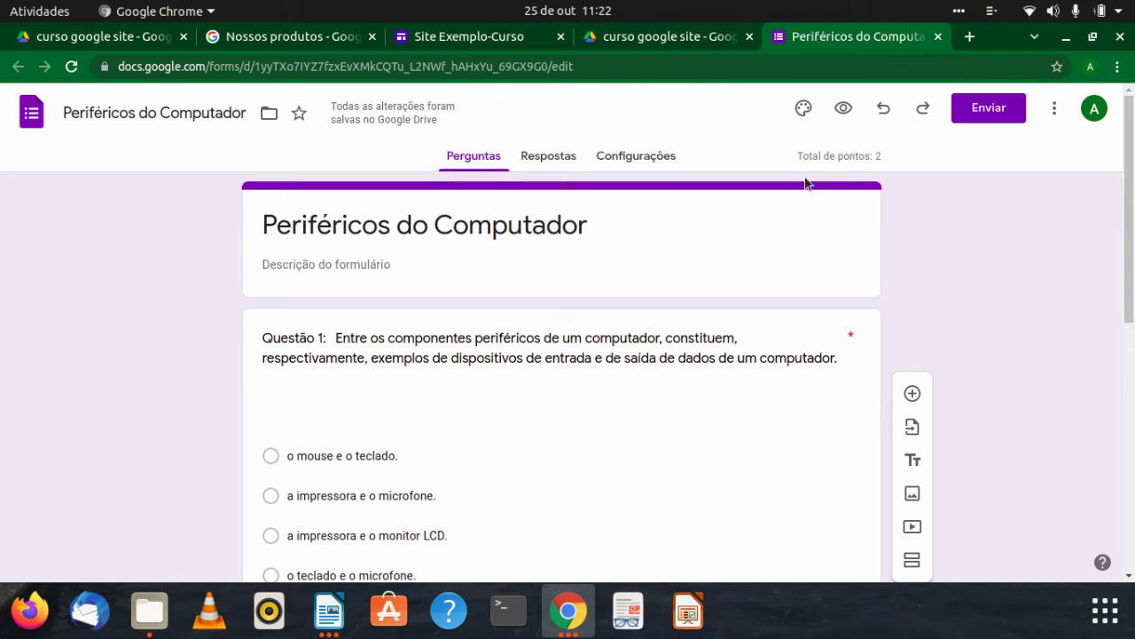
{"action": "left_click", "coordinate": [937, 36]}
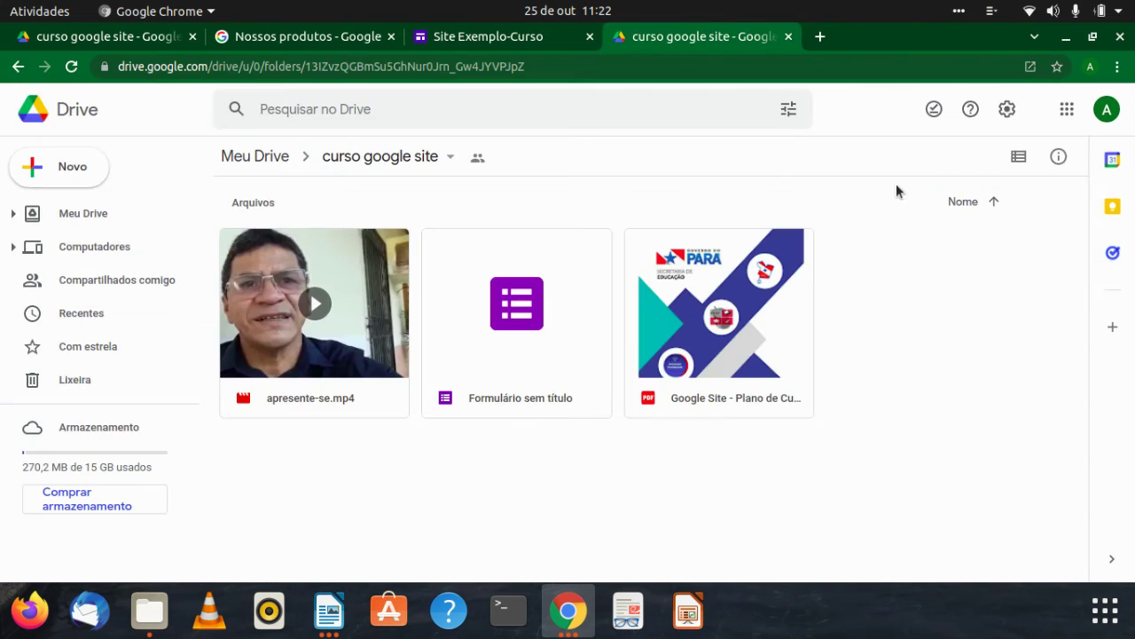
Step: Switch to the Site Exemplo-Curso editor, open the Newsletter page and show the site's page list
{"action": "left_click", "coordinate": [498, 37]}
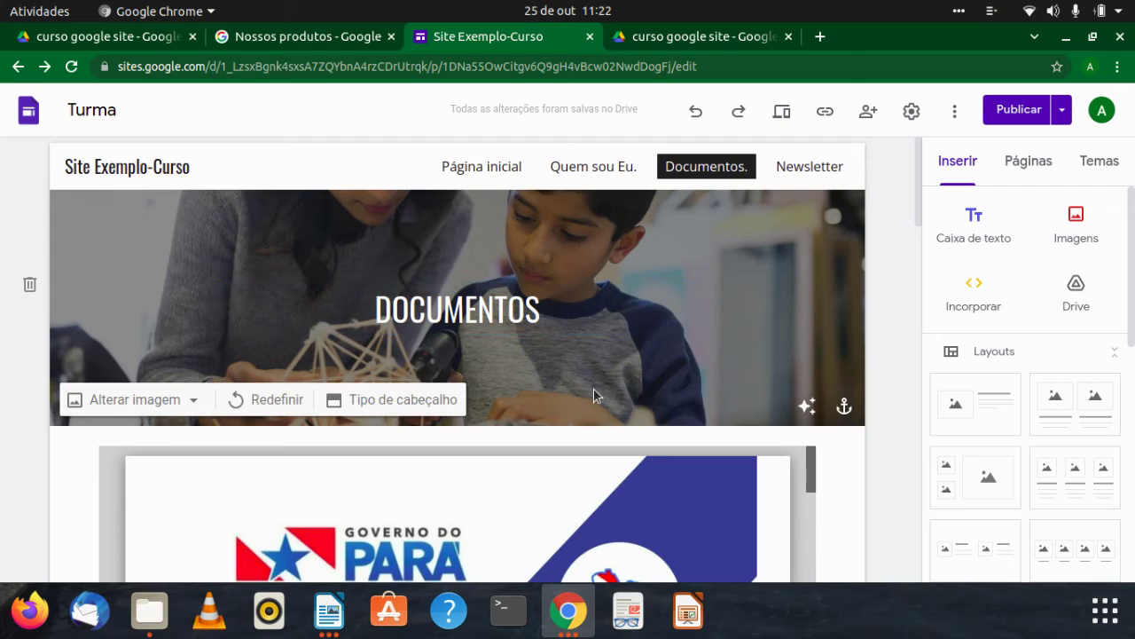
{"action": "left_click", "coordinate": [812, 171]}
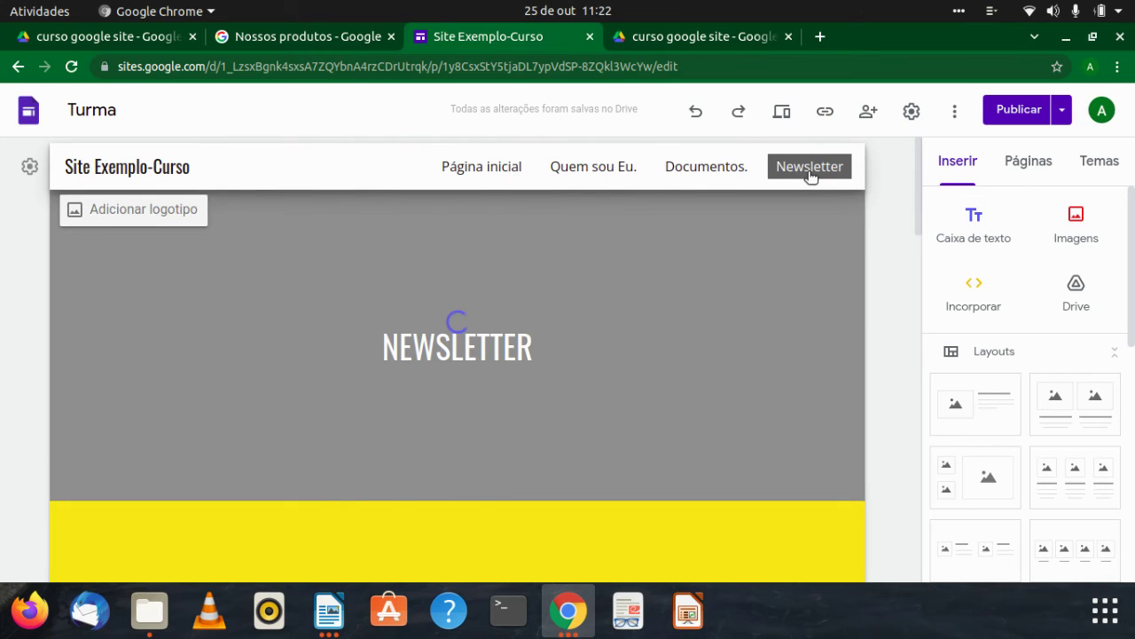
{"action": "left_click", "coordinate": [1029, 162]}
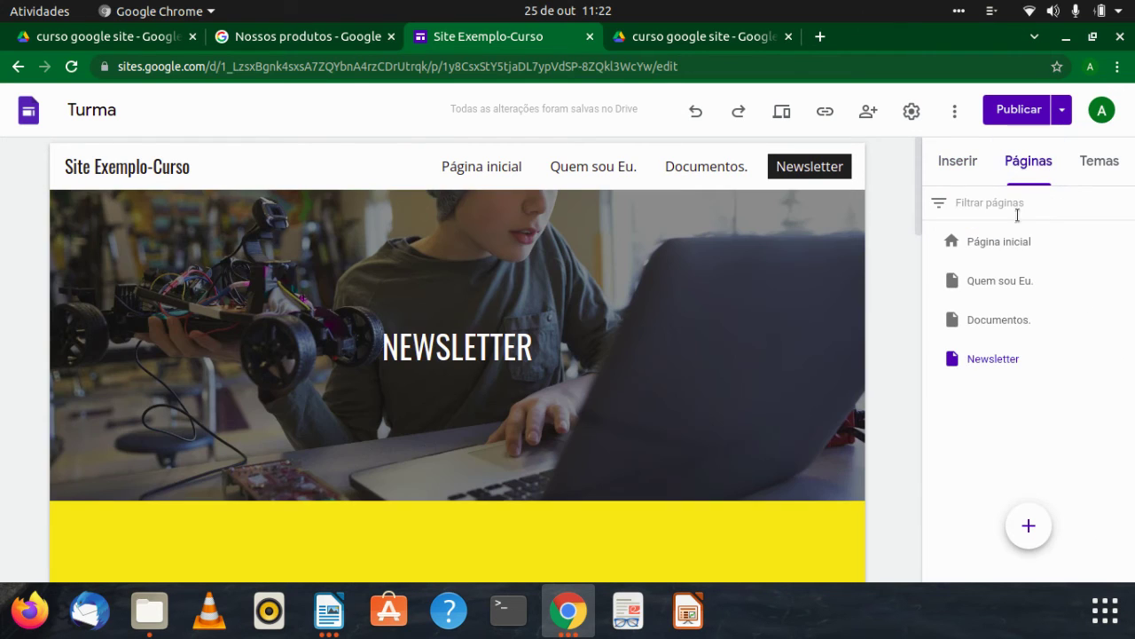
{"action": "left_click", "coordinate": [1123, 358]}
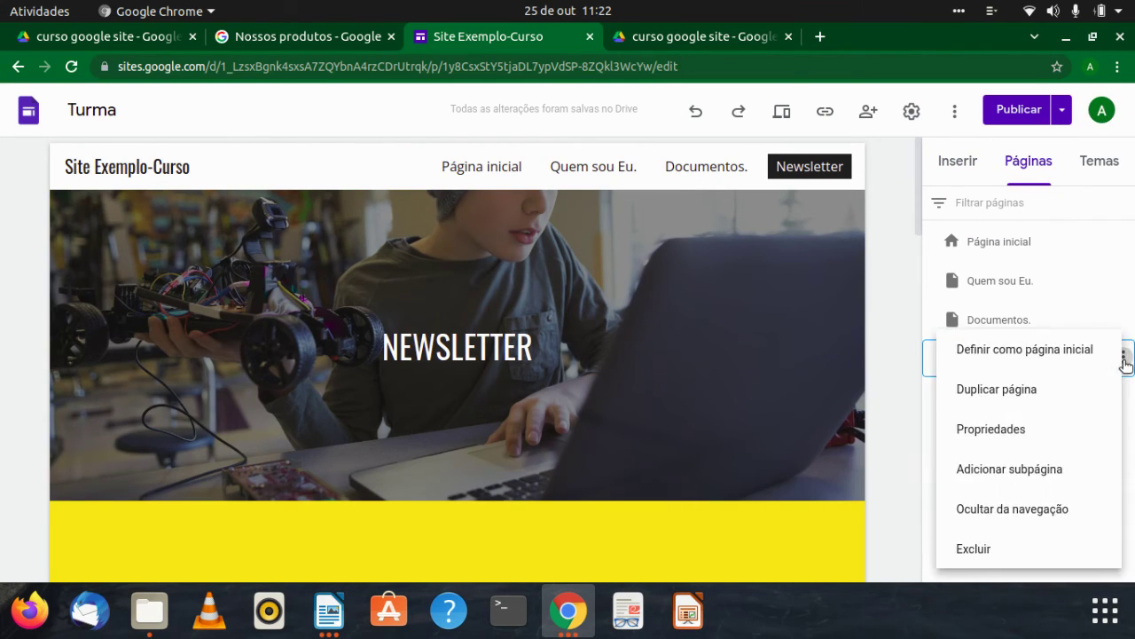
{"action": "left_click", "coordinate": [926, 431]}
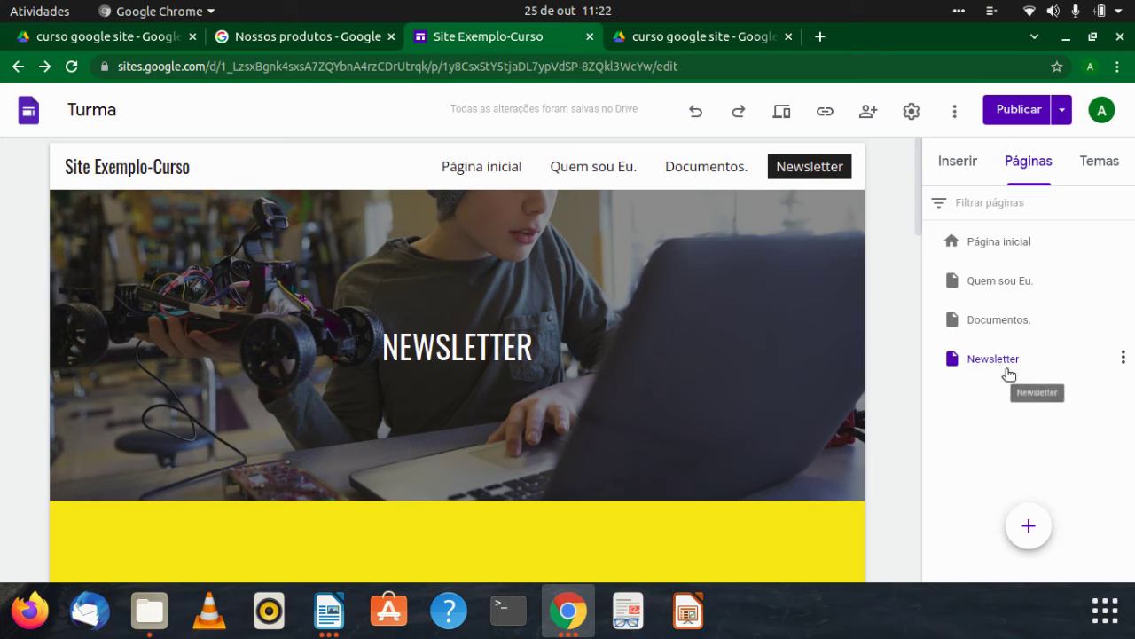
Step: Rename the Newsletter page as "Formulários." in its properties
{"action": "left_click", "coordinate": [1124, 359]}
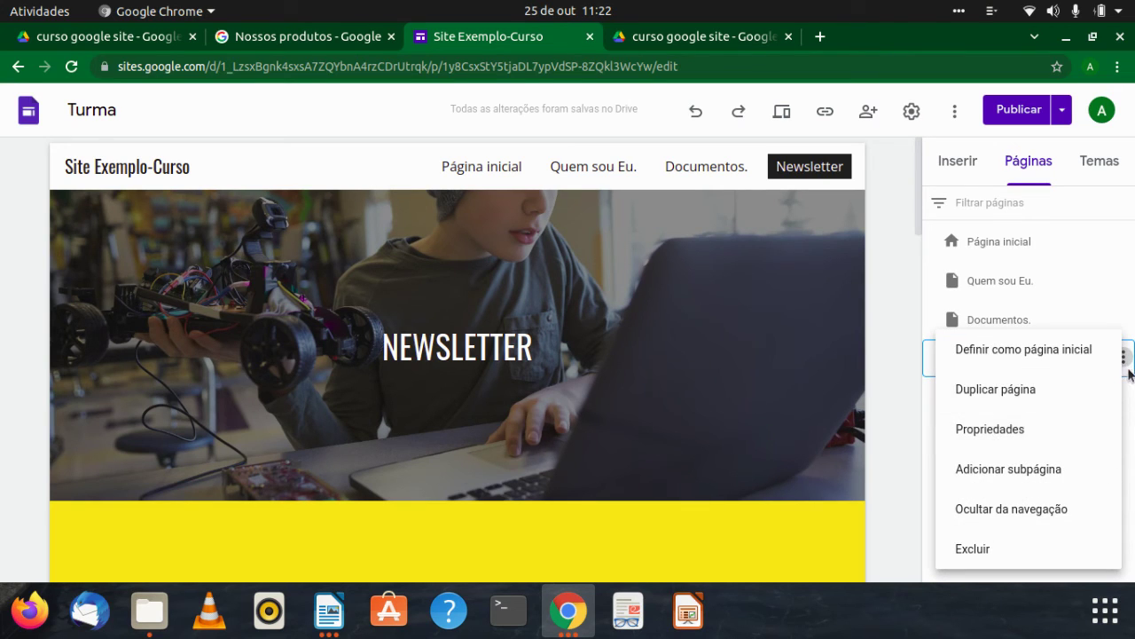
{"action": "left_click", "coordinate": [996, 433]}
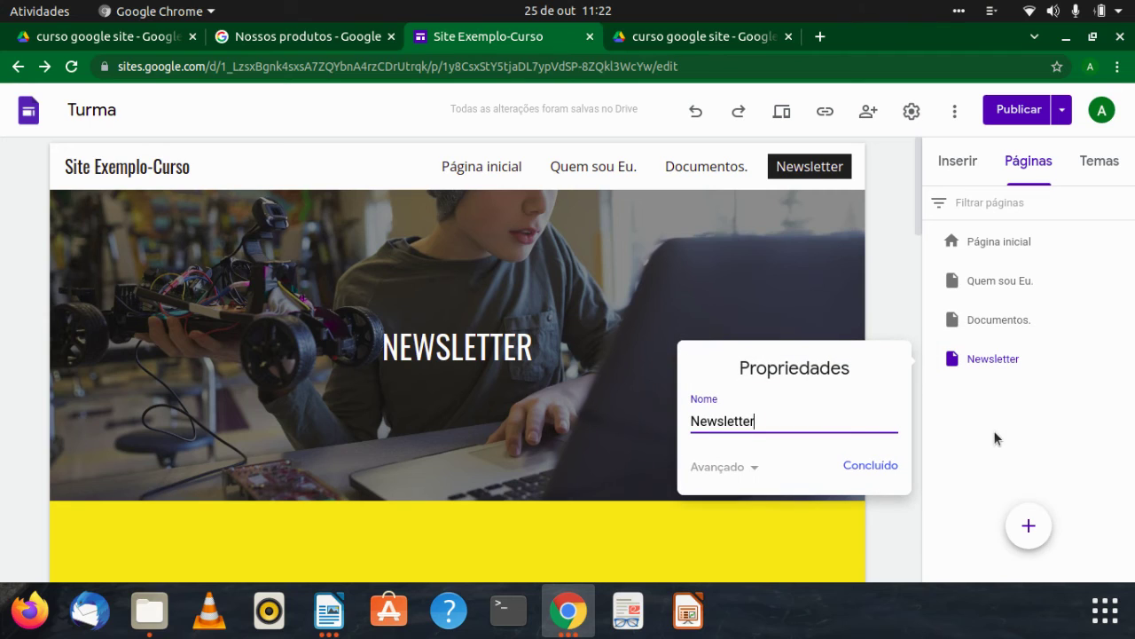
{"action": "key", "text": "BackSpace"}
{"action": "key", "text": "BackSpace"}
{"action": "key", "text": "BackSpace"}
{"action": "key", "text": "BackSpace"}
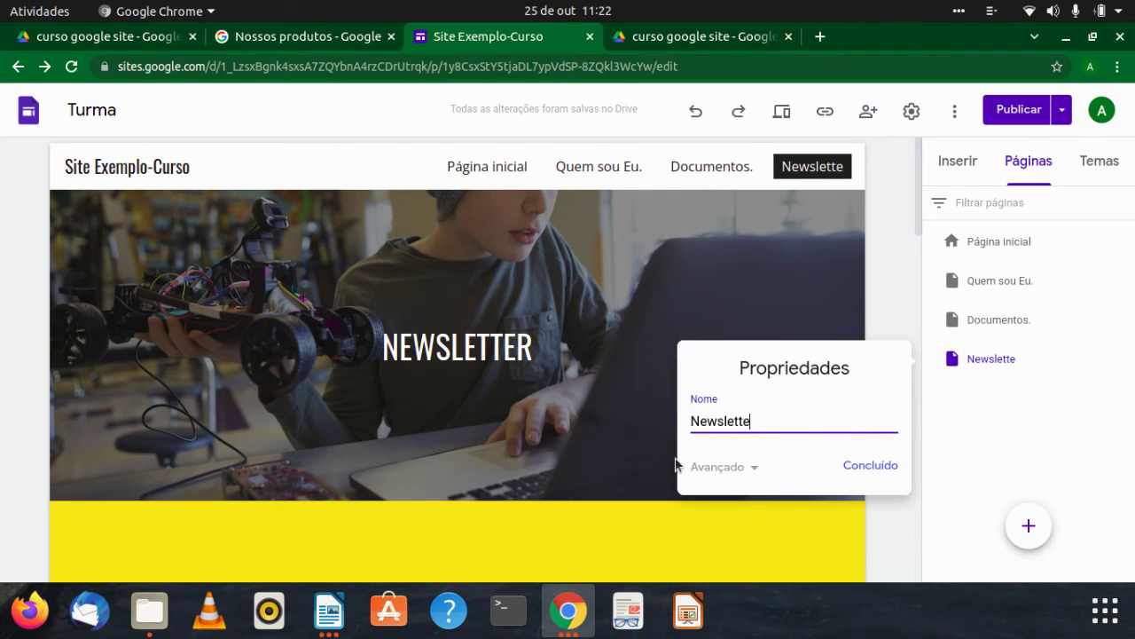
{"action": "key", "text": "BackSpace"}
{"action": "key", "text": "BackSpace"}
{"action": "key", "text": "BackSpace"}
{"action": "key", "text": "BackSpace"}
{"action": "key", "text": "BackSpace"}
{"action": "key", "text": "BackSpace"}
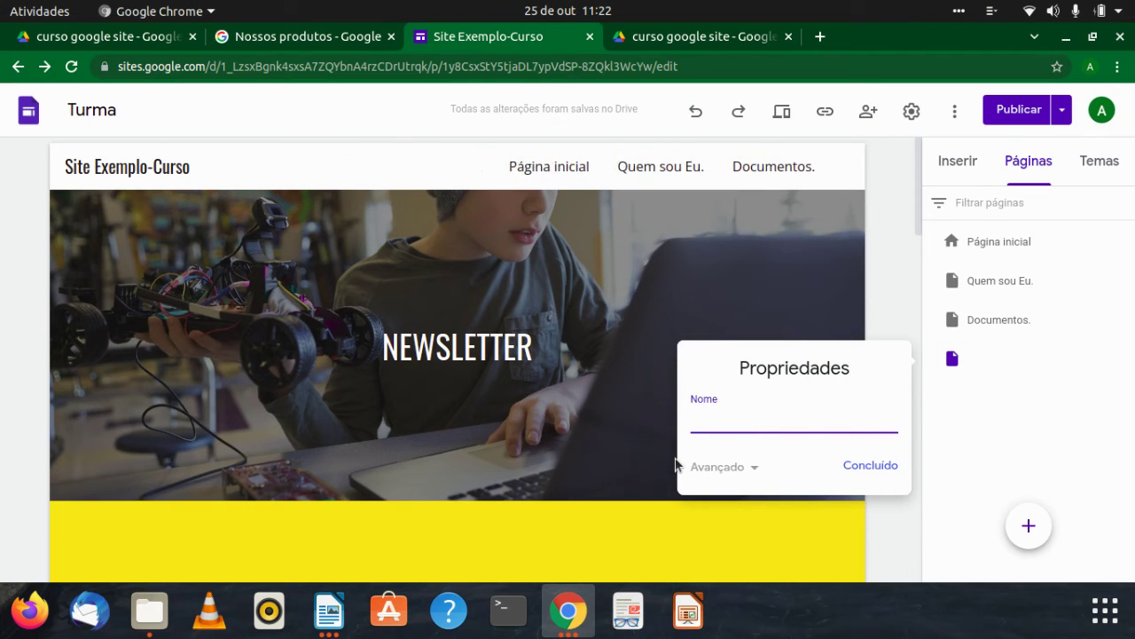
{"action": "type", "text": "For"}
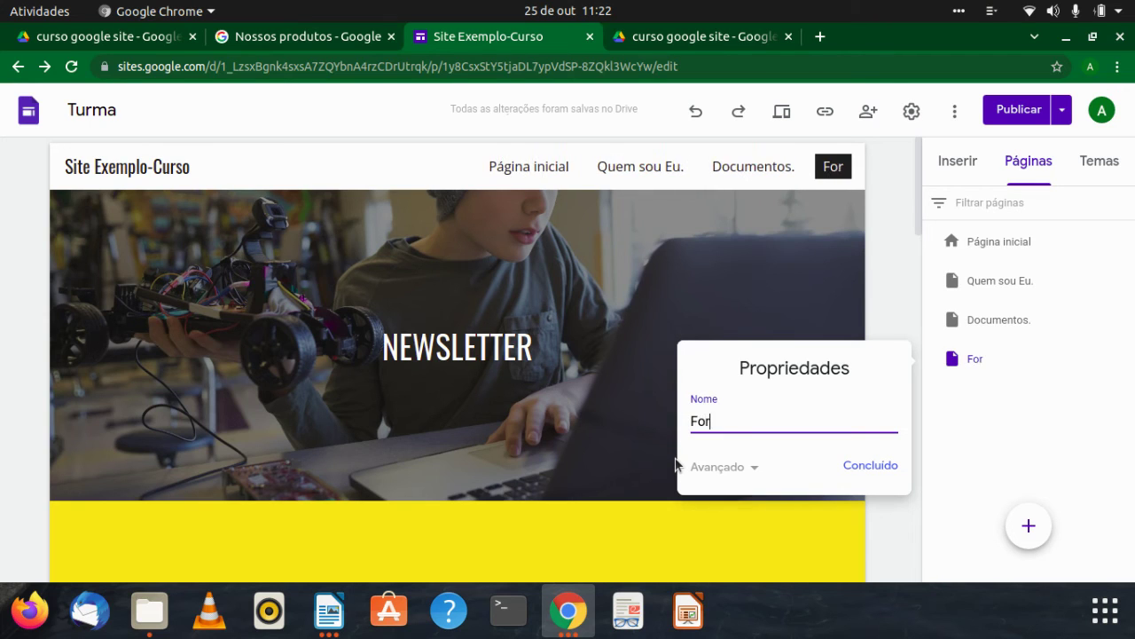
{"action": "type", "text": "mularios"}
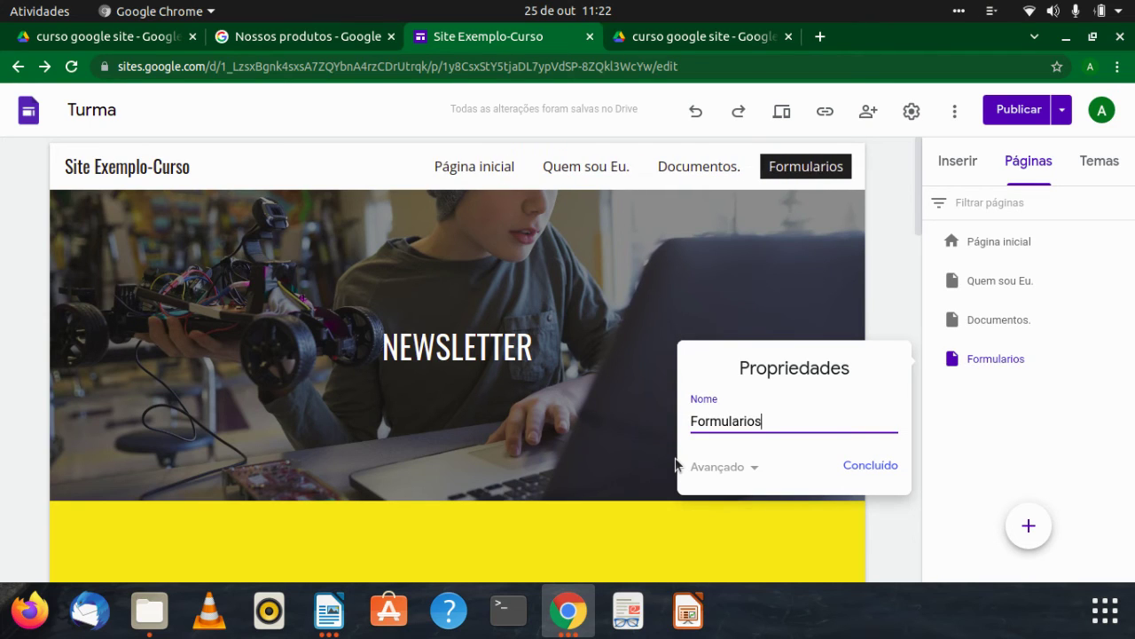
{"action": "type", "text": "."}
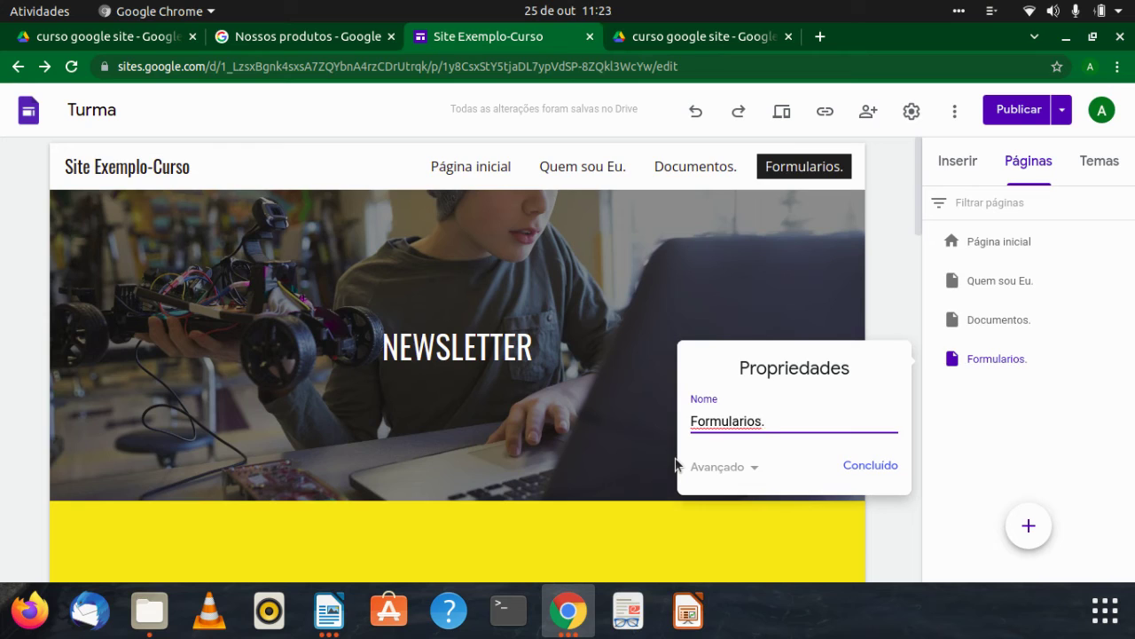
{"action": "key", "text": "BackSpace"}
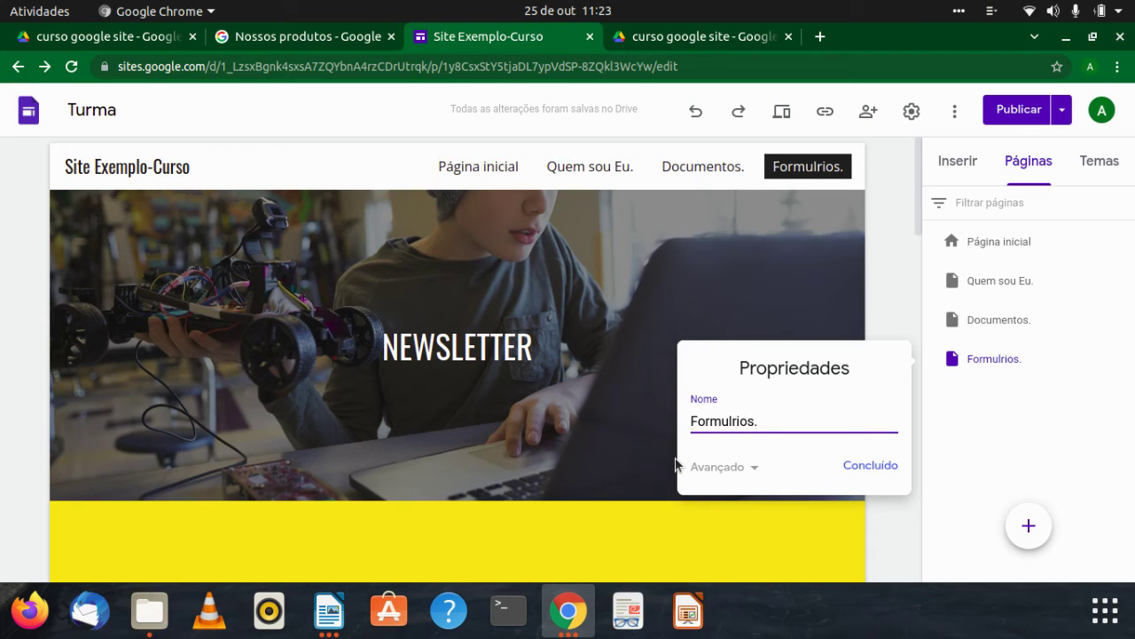
{"action": "type", "text": "á"}
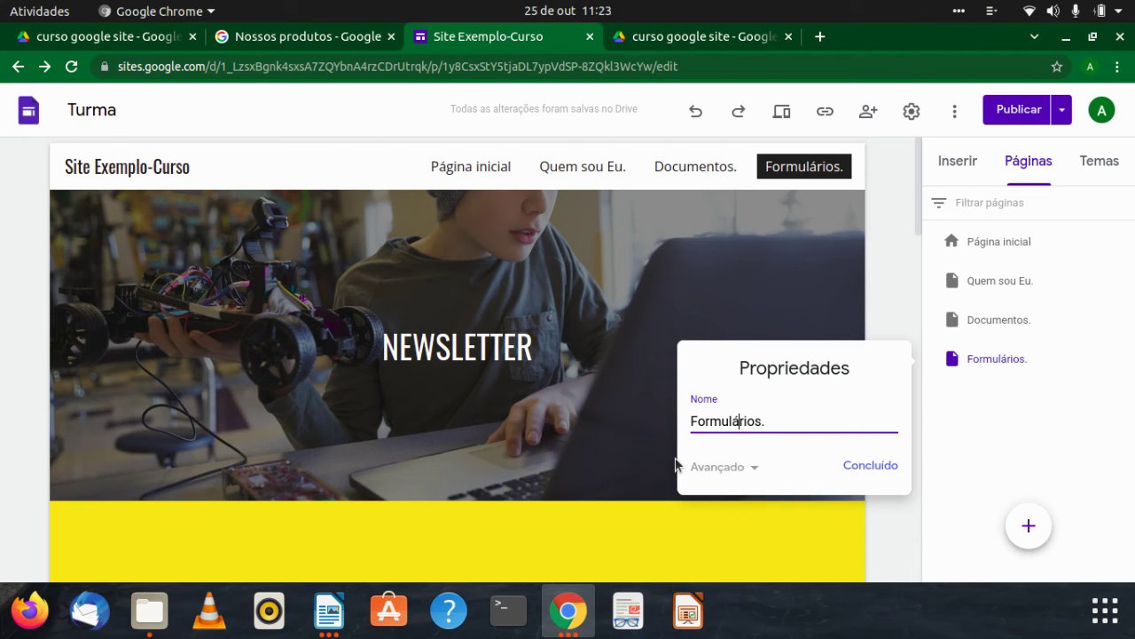
{"action": "left_click", "coordinate": [865, 467]}
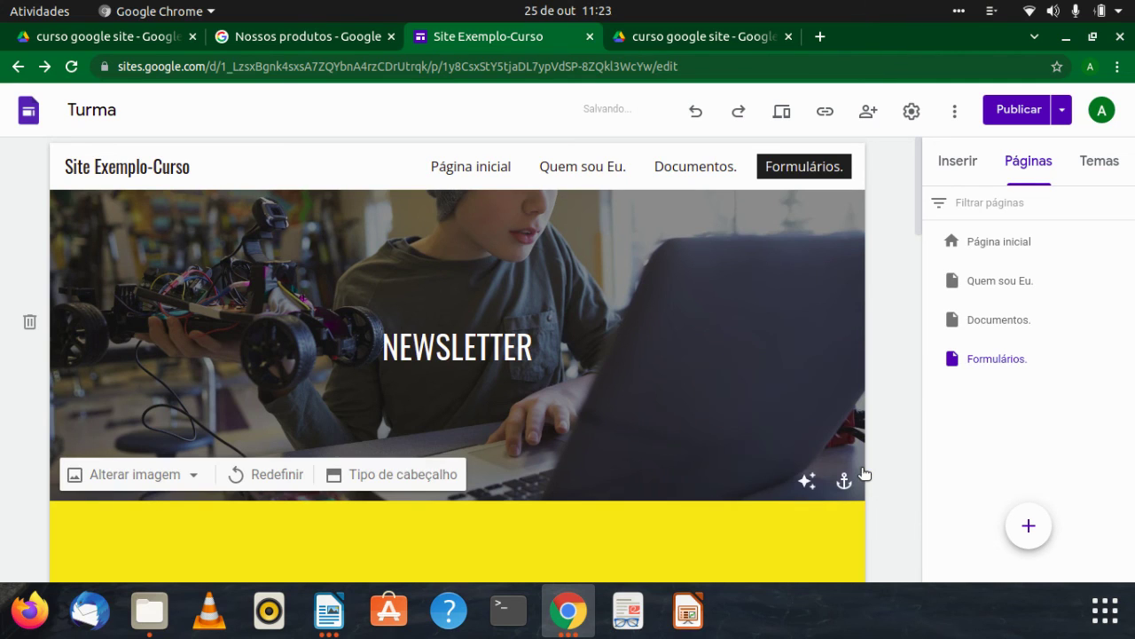
Step: Replace the header title text of the page with "FORMULÁRIOS"
{"action": "left_click", "coordinate": [541, 354]}
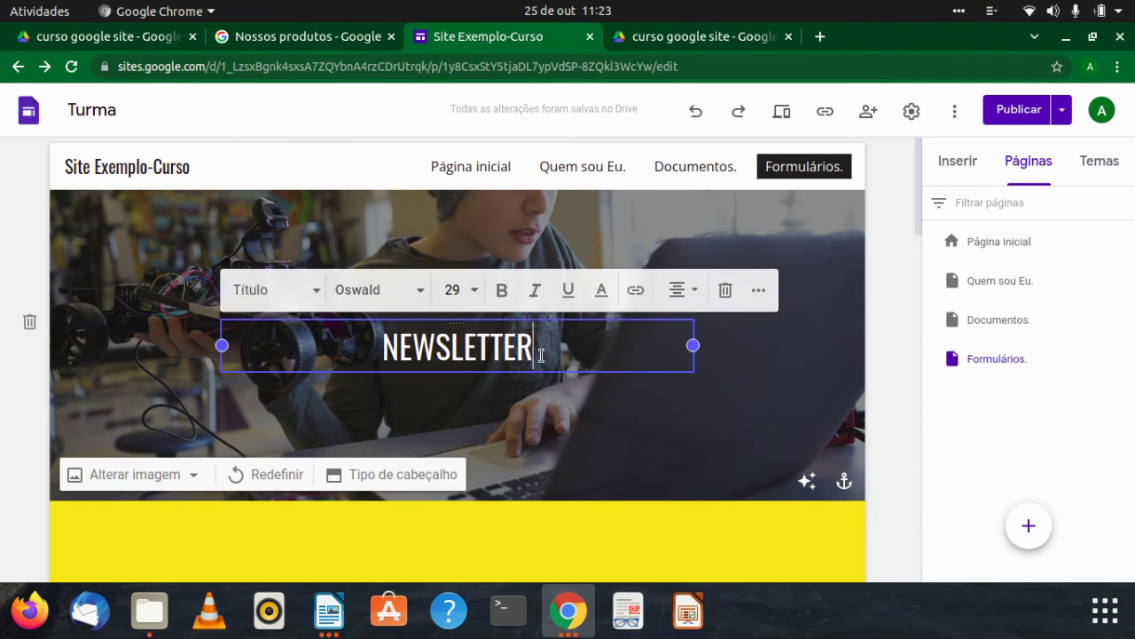
{"action": "key", "text": "BackSpace"}
{"action": "key", "text": "BackSpace"}
{"action": "key", "text": "BackSpace"}
{"action": "key", "text": "BackSpace"}
{"action": "key", "text": "BackSpace"}
{"action": "key", "text": "BackSpace"}
{"action": "key", "text": "BackSpace"}
{"action": "key", "text": "BackSpace"}
{"action": "key", "text": "BackSpace"}
{"action": "key", "text": "BackSpace"}
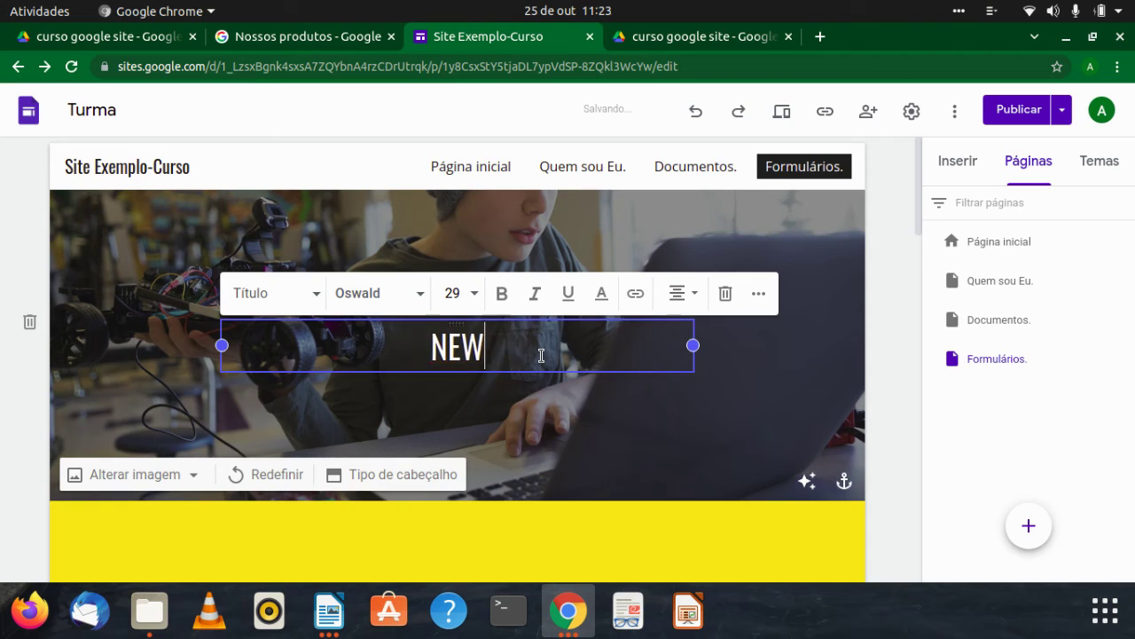
{"action": "type", "text": "FORM"}
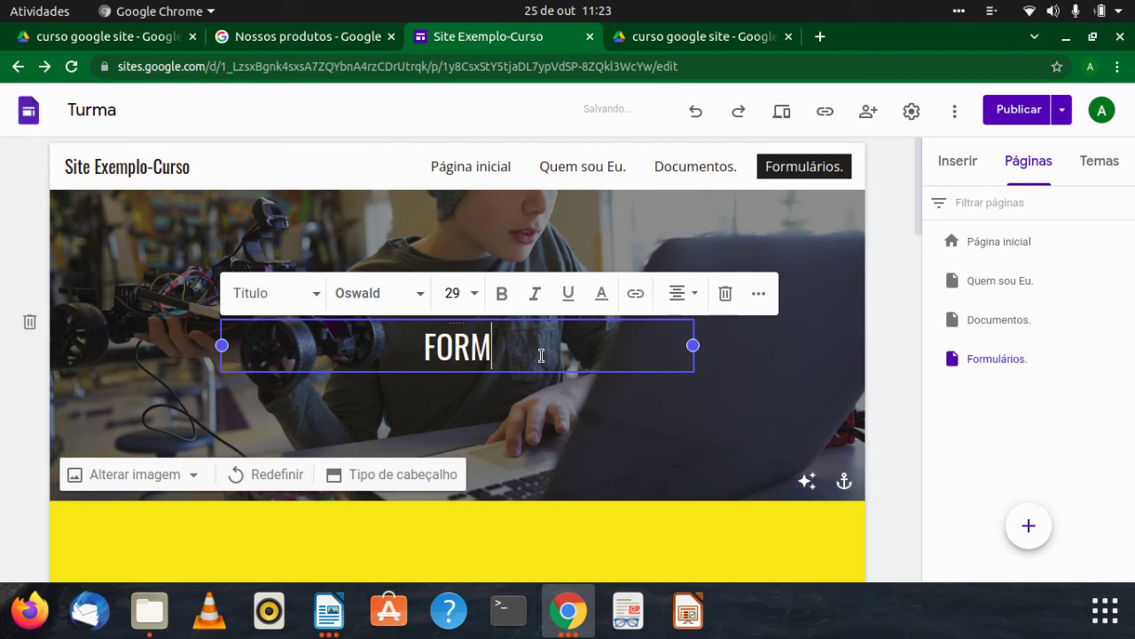
{"action": "key", "text": "BackSpace"}
{"action": "type", "text": "MU"}
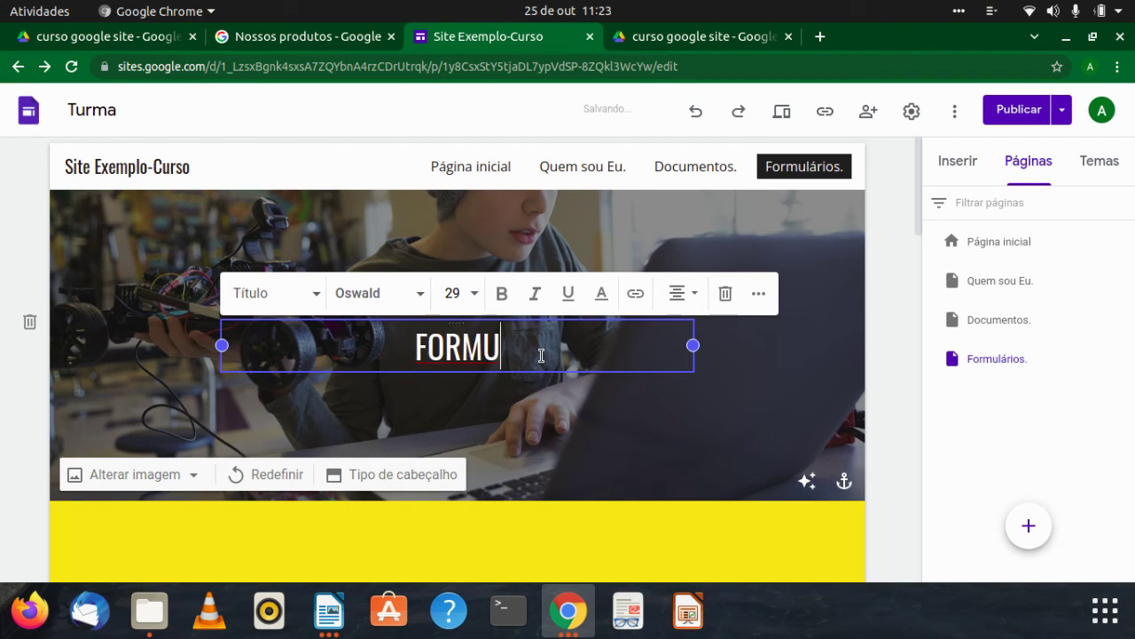
{"action": "type", "text": "LÁRIOS"}
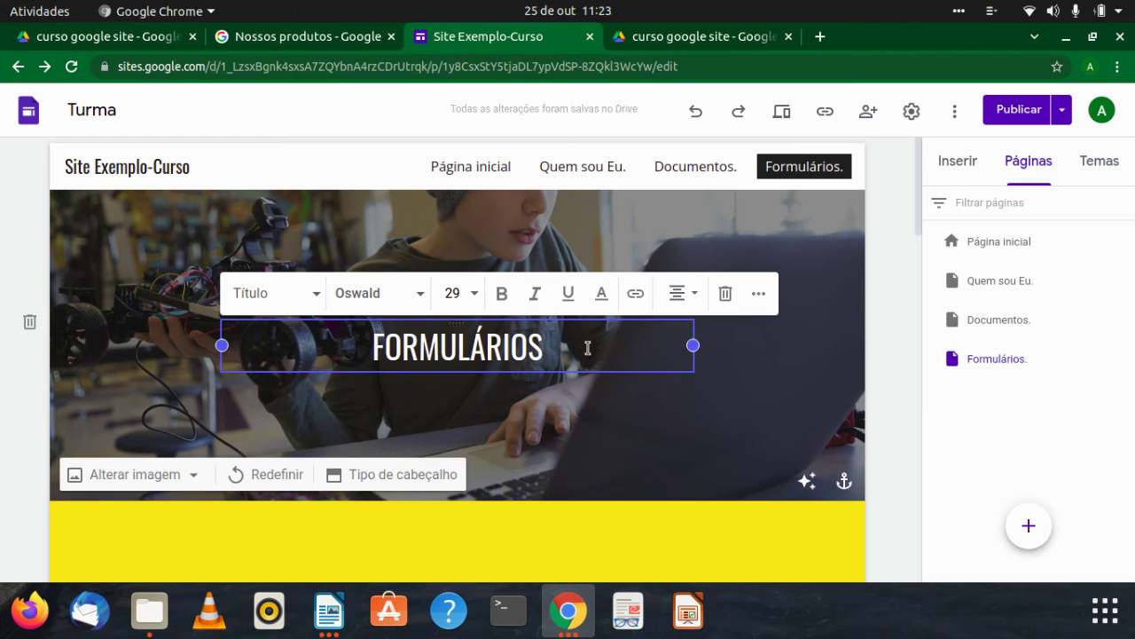
Step: Change the header type of the Formulários page to Banner
{"action": "left_click", "coordinate": [365, 483]}
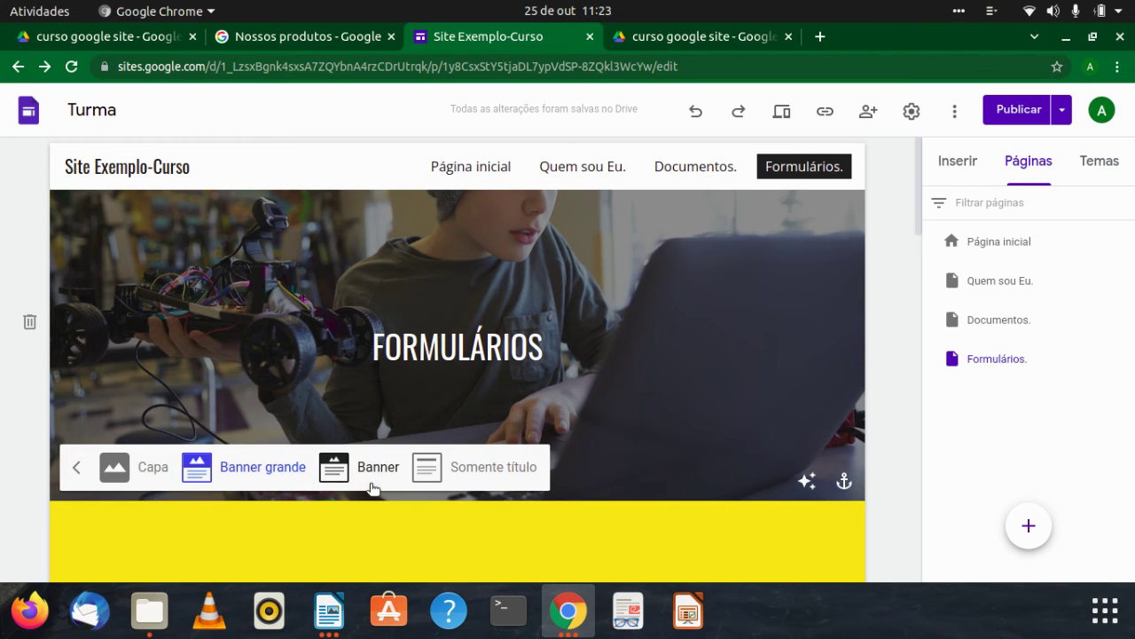
{"action": "left_click", "coordinate": [345, 480]}
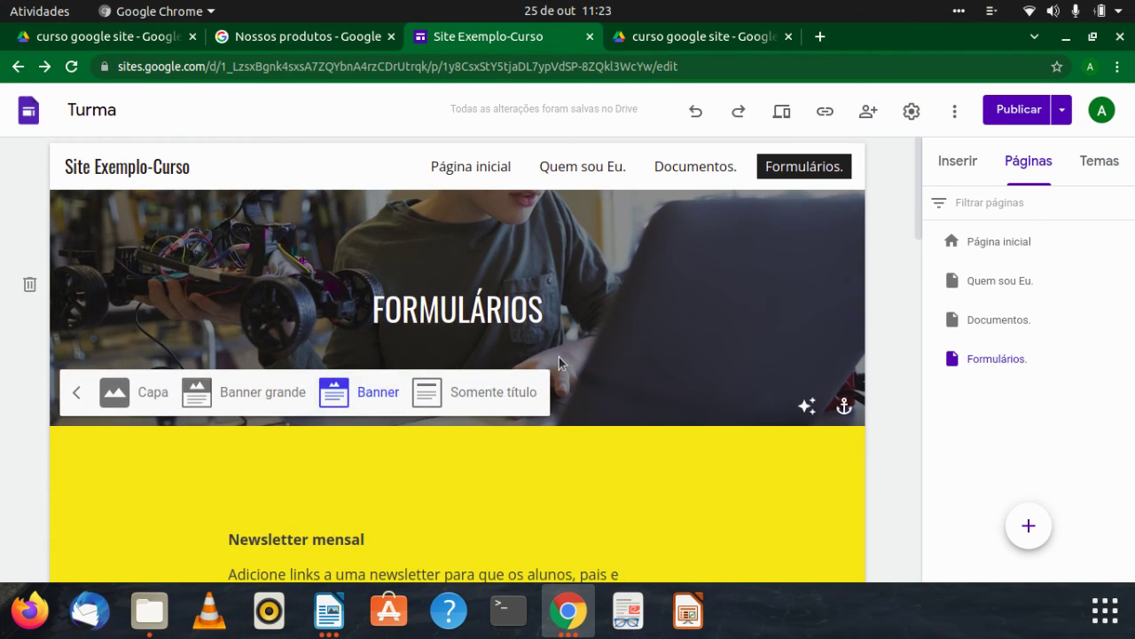
{"action": "left_click", "coordinate": [614, 355]}
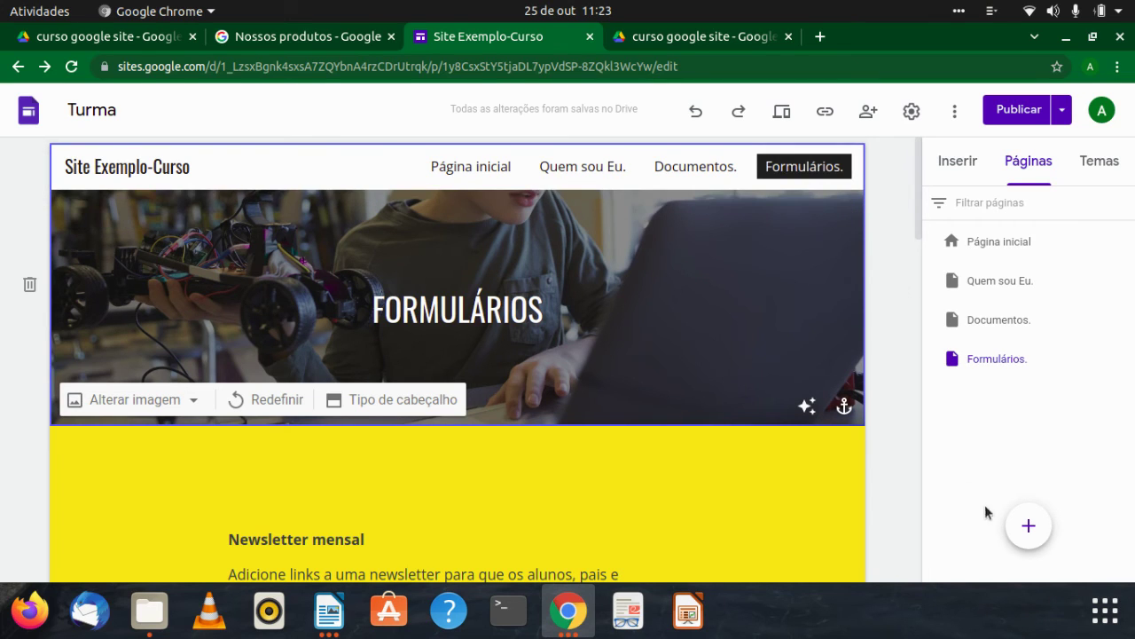
Step: Insert the Periféricos do Computador form from the Drive folder "curso google site" into the Formulários page
{"action": "mouse_move", "coordinate": [1040, 534]}
{"action": "scroll", "coordinate": [555, 517], "scroll_direction": "down", "scroll_amount": 3}
{"action": "left_click", "coordinate": [954, 162]}
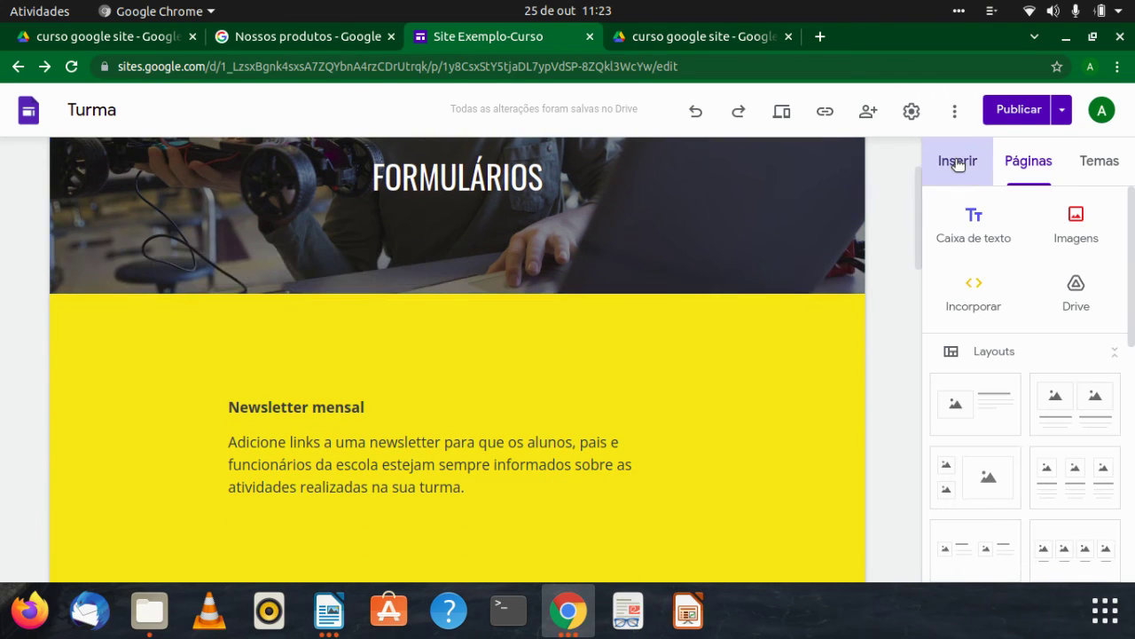
{"action": "left_click", "coordinate": [1078, 300]}
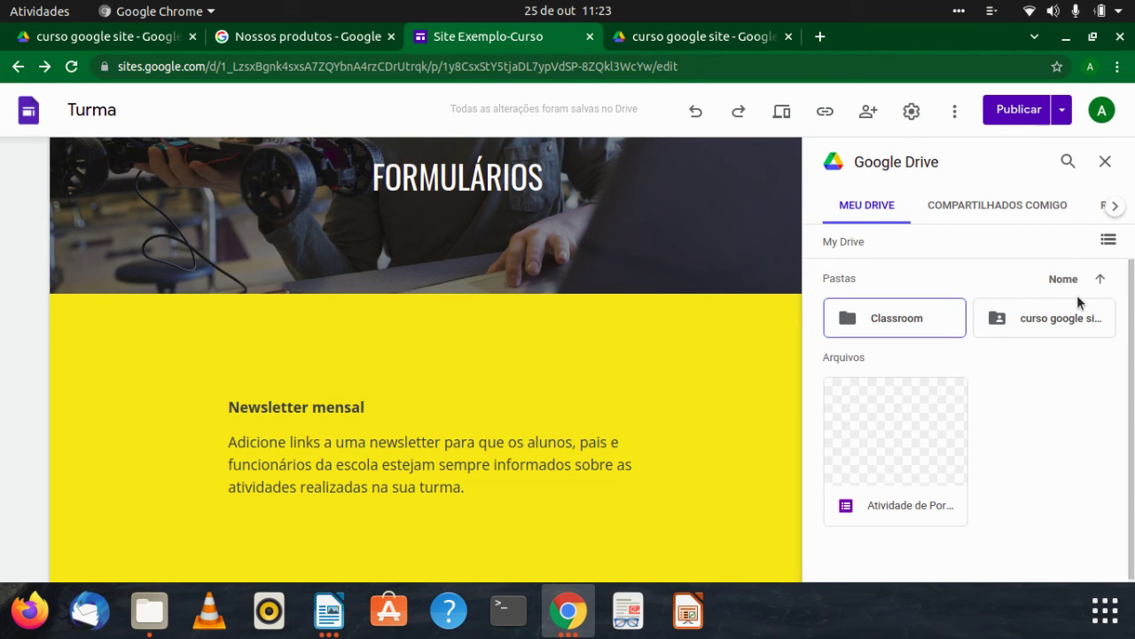
{"action": "double_click", "coordinate": [1038, 319]}
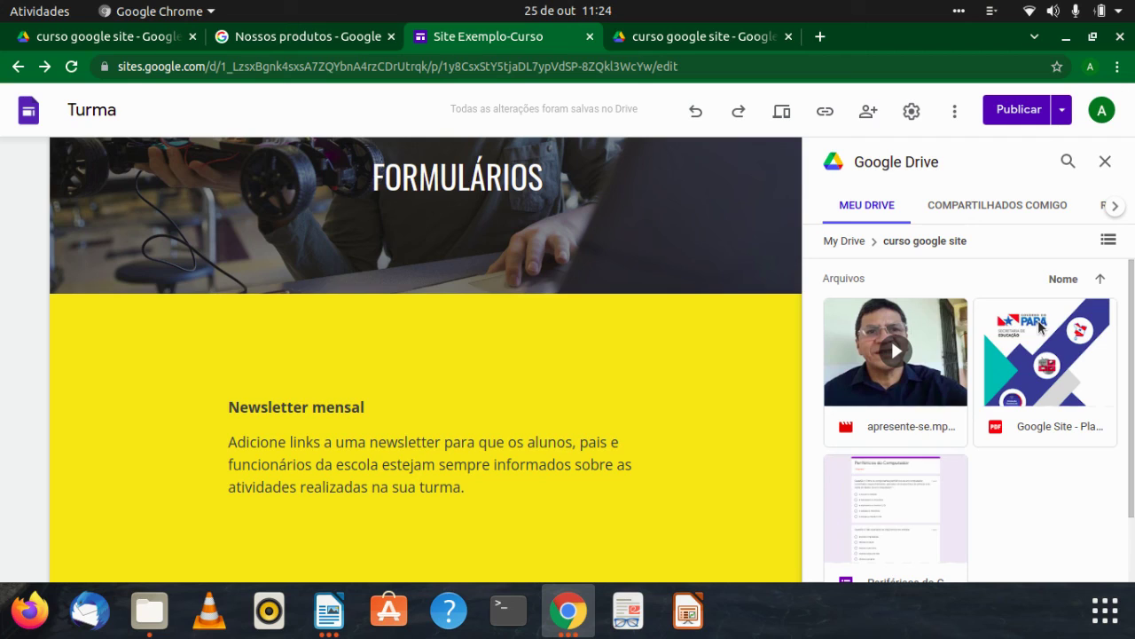
{"action": "scroll", "coordinate": [1064, 390], "scroll_direction": "down", "scroll_amount": 2}
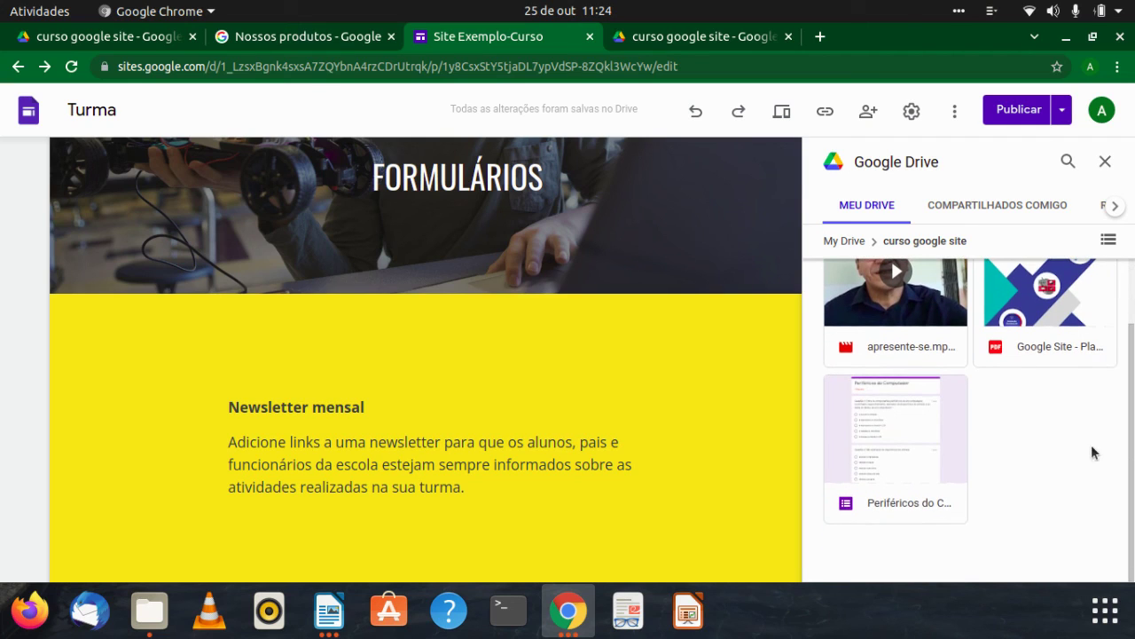
{"action": "left_click", "coordinate": [910, 454]}
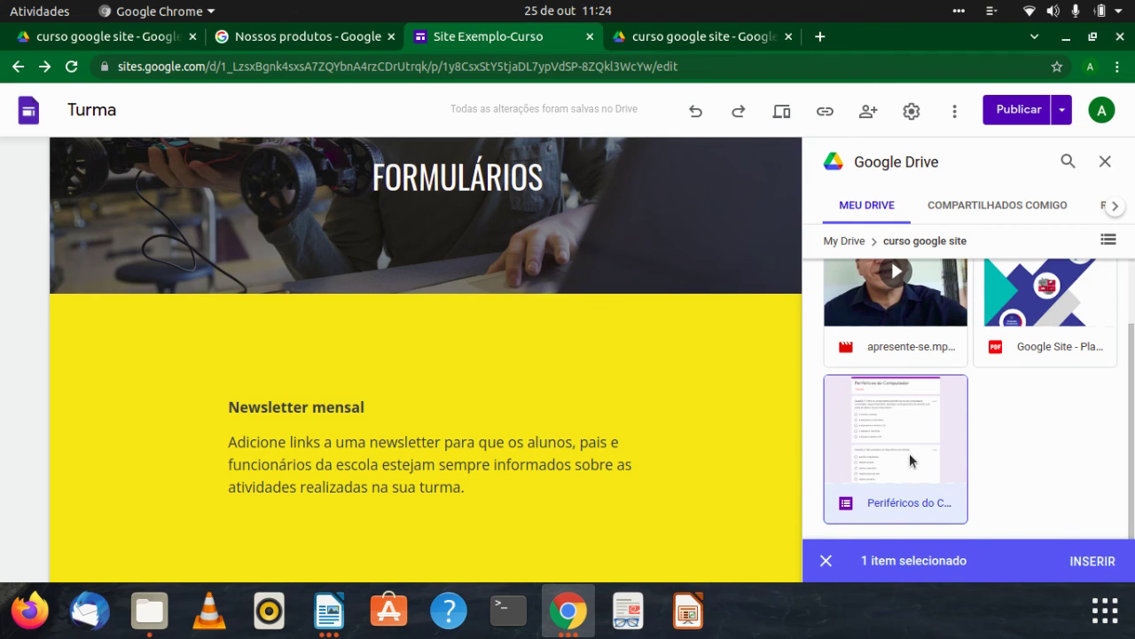
{"action": "left_click", "coordinate": [1072, 555]}
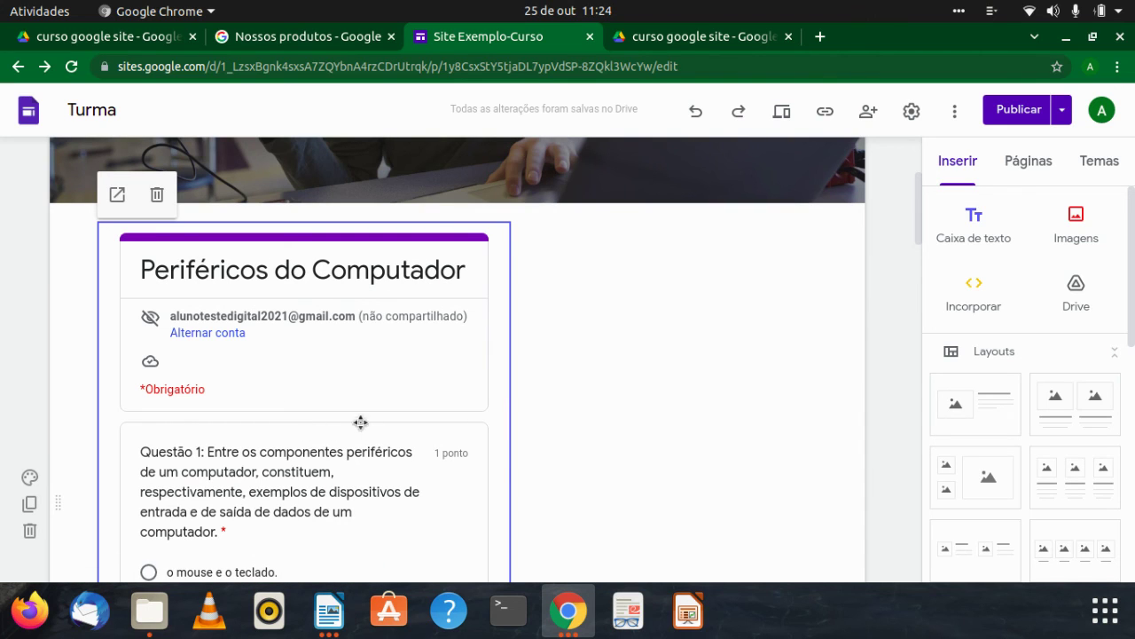
{"action": "scroll", "coordinate": [529, 462], "scroll_direction": "down", "scroll_amount": 3}
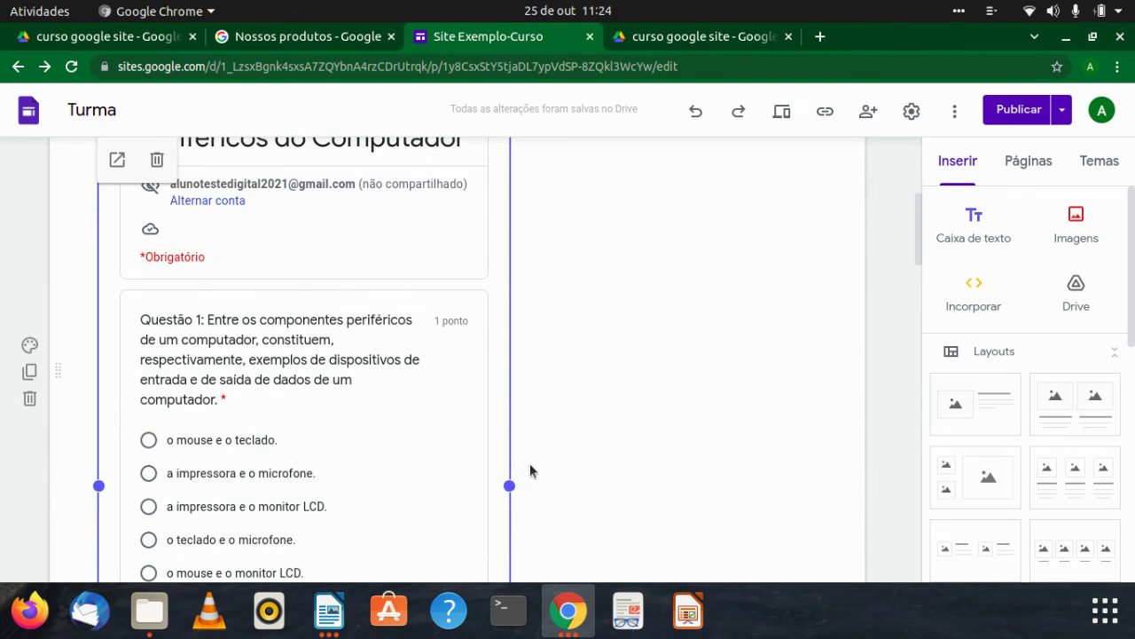
Step: Widen the embedded Periféricos do Computador form to span the content width of the Formulários page and check its full length
{"action": "left_click_drag", "start_coordinate": [510, 485], "coordinate": [815, 458]}
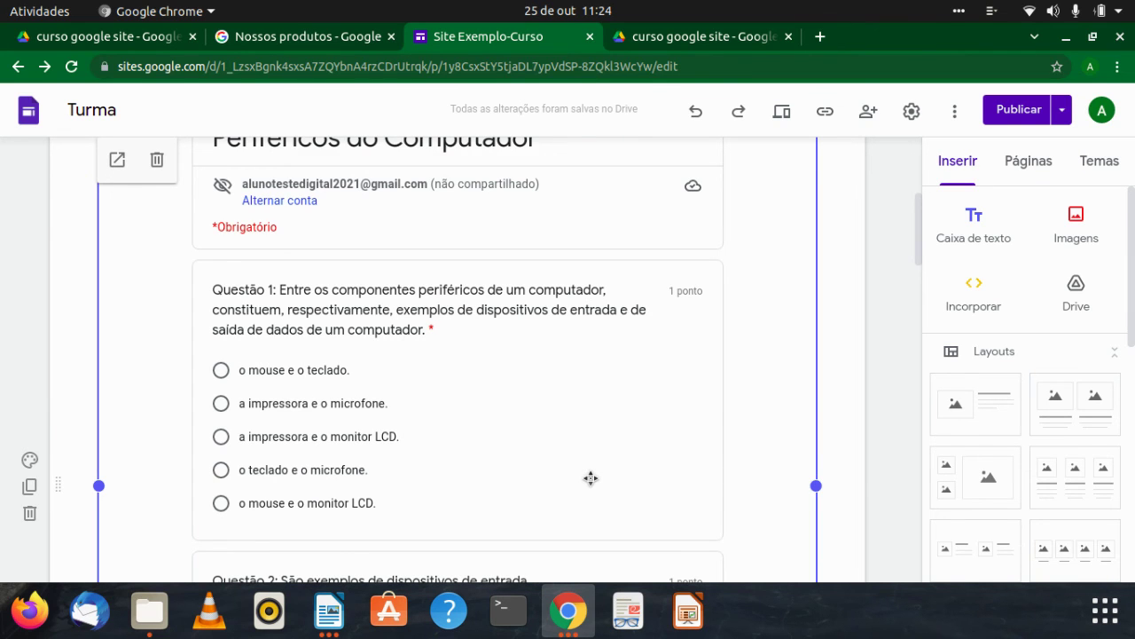
{"action": "scroll", "coordinate": [591, 478], "scroll_direction": "down", "scroll_amount": 5}
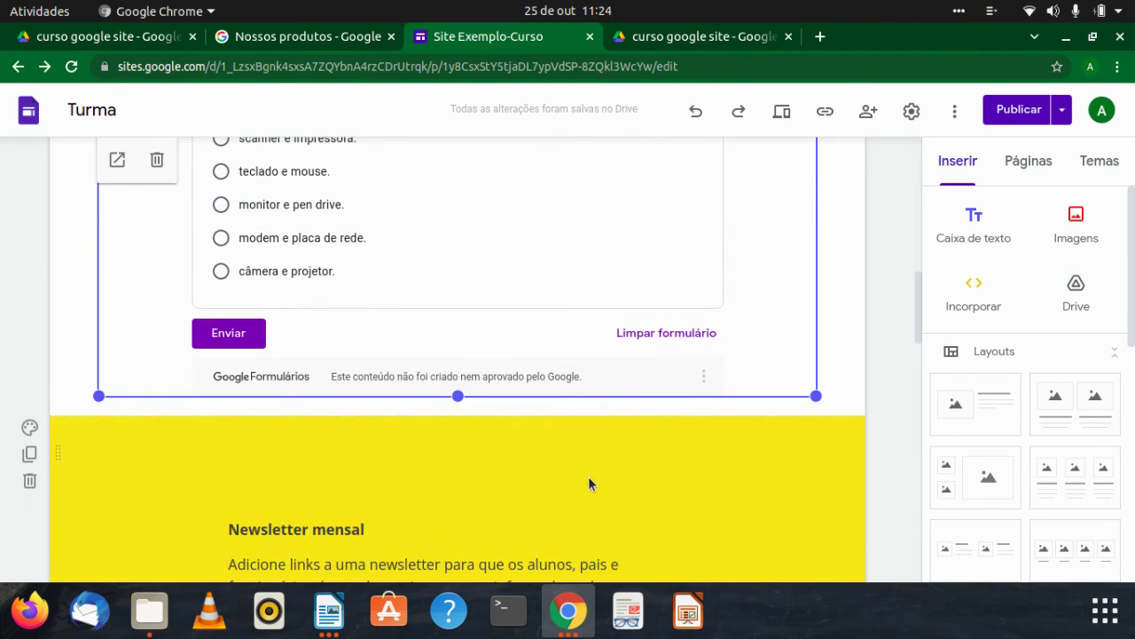
{"action": "scroll", "coordinate": [591, 478], "scroll_direction": "up", "scroll_amount": 3}
{"action": "scroll", "coordinate": [592, 475], "scroll_direction": "up", "scroll_amount": 5}
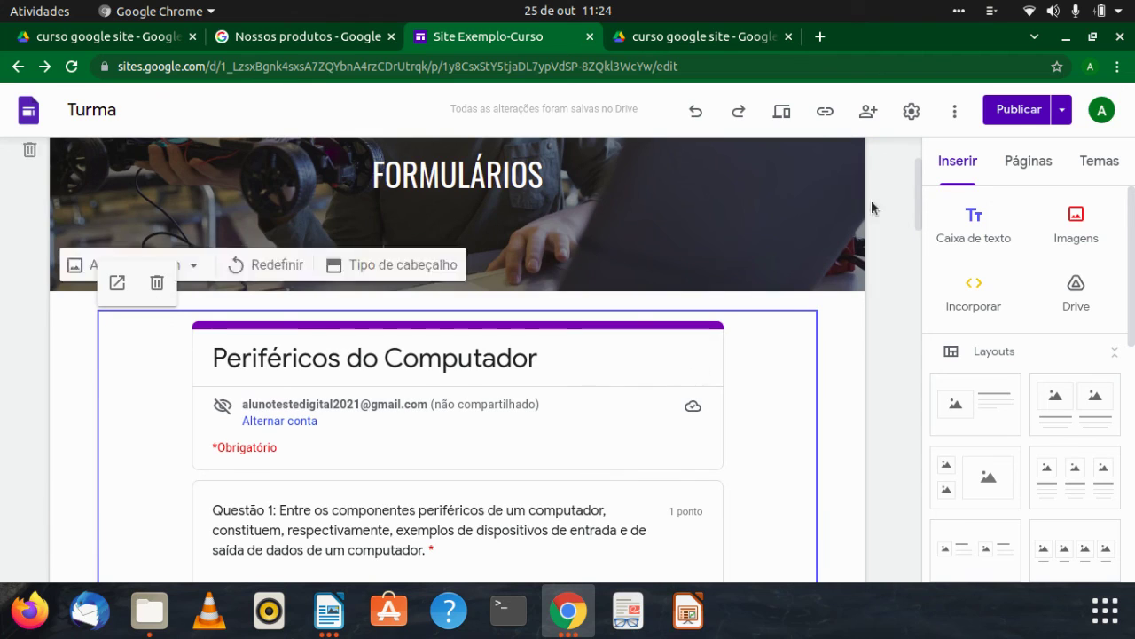
Step: Review the pending changes to the Formulários page against the published version and publish the updated site
{"action": "left_click", "coordinate": [1020, 117]}
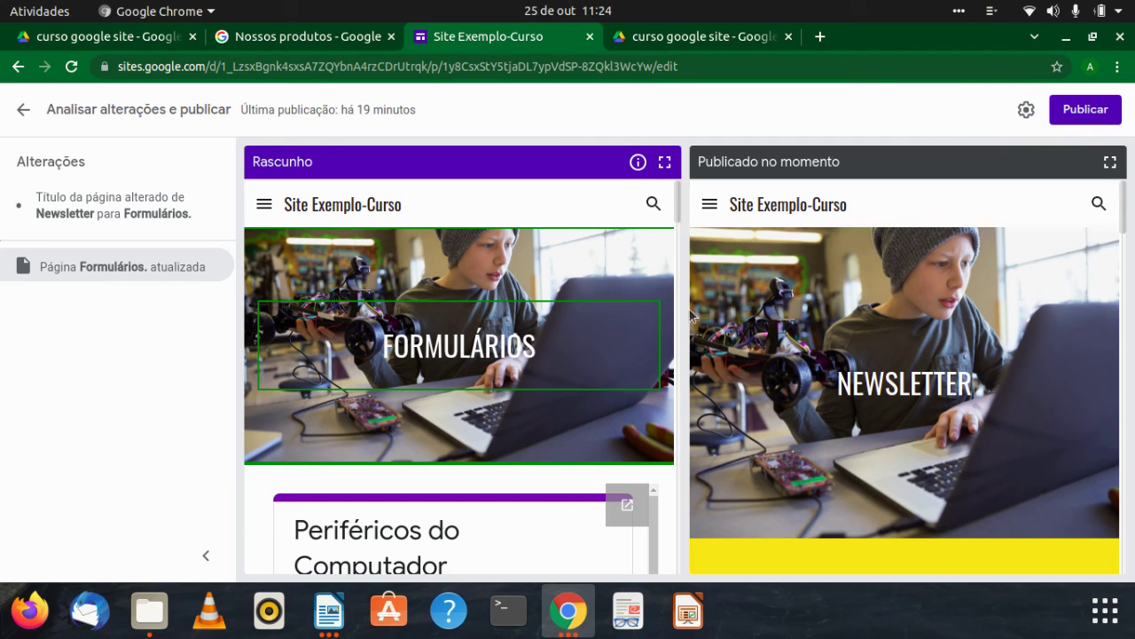
{"action": "left_click", "coordinate": [1085, 110]}
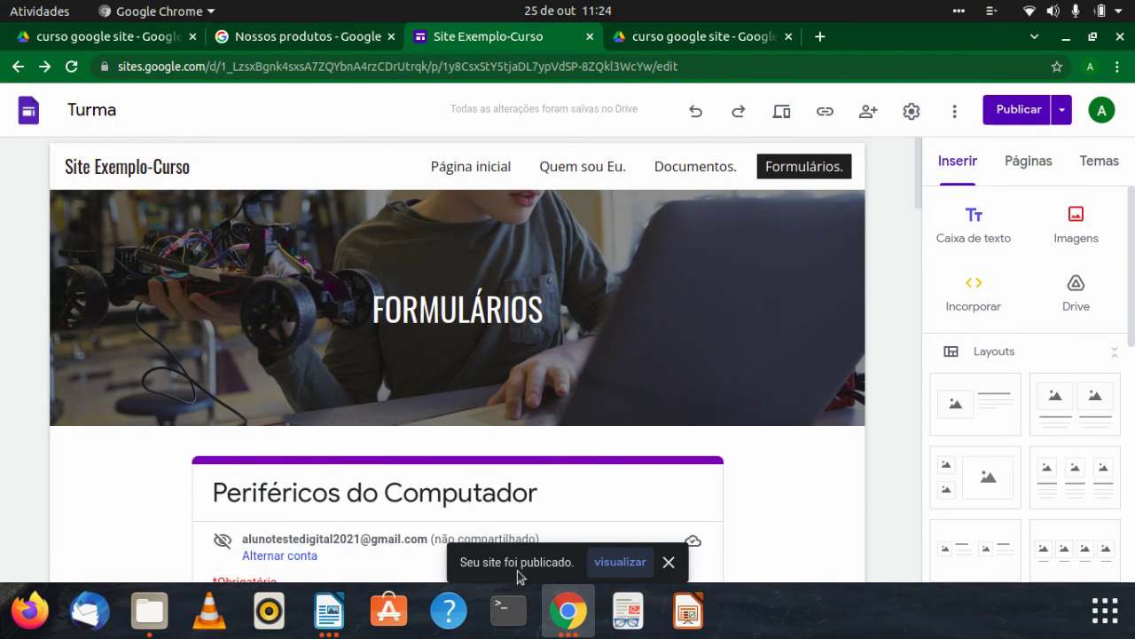
Step: Switch to the other Google Chrome window with the empty new tab
{"action": "left_click", "coordinate": [562, 633]}
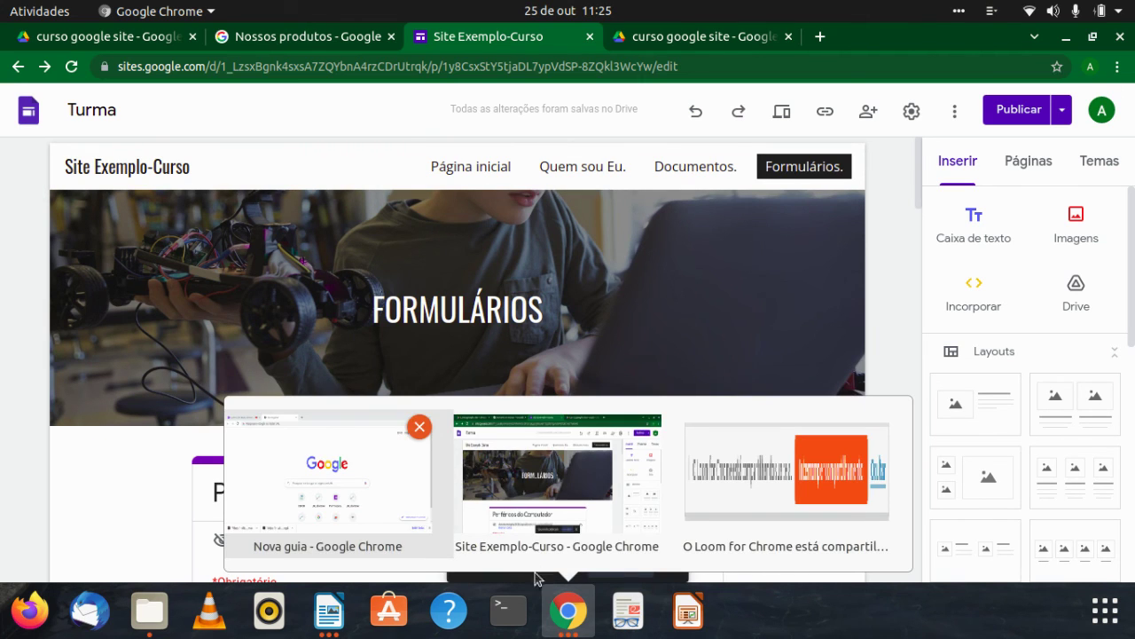
{"action": "left_click", "coordinate": [374, 482]}
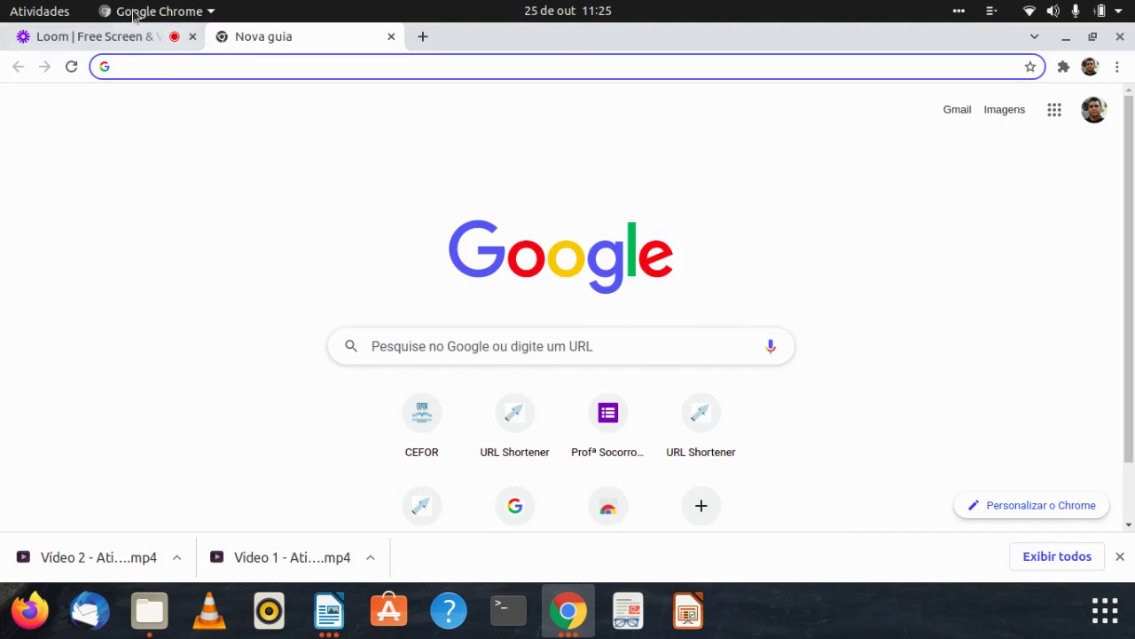